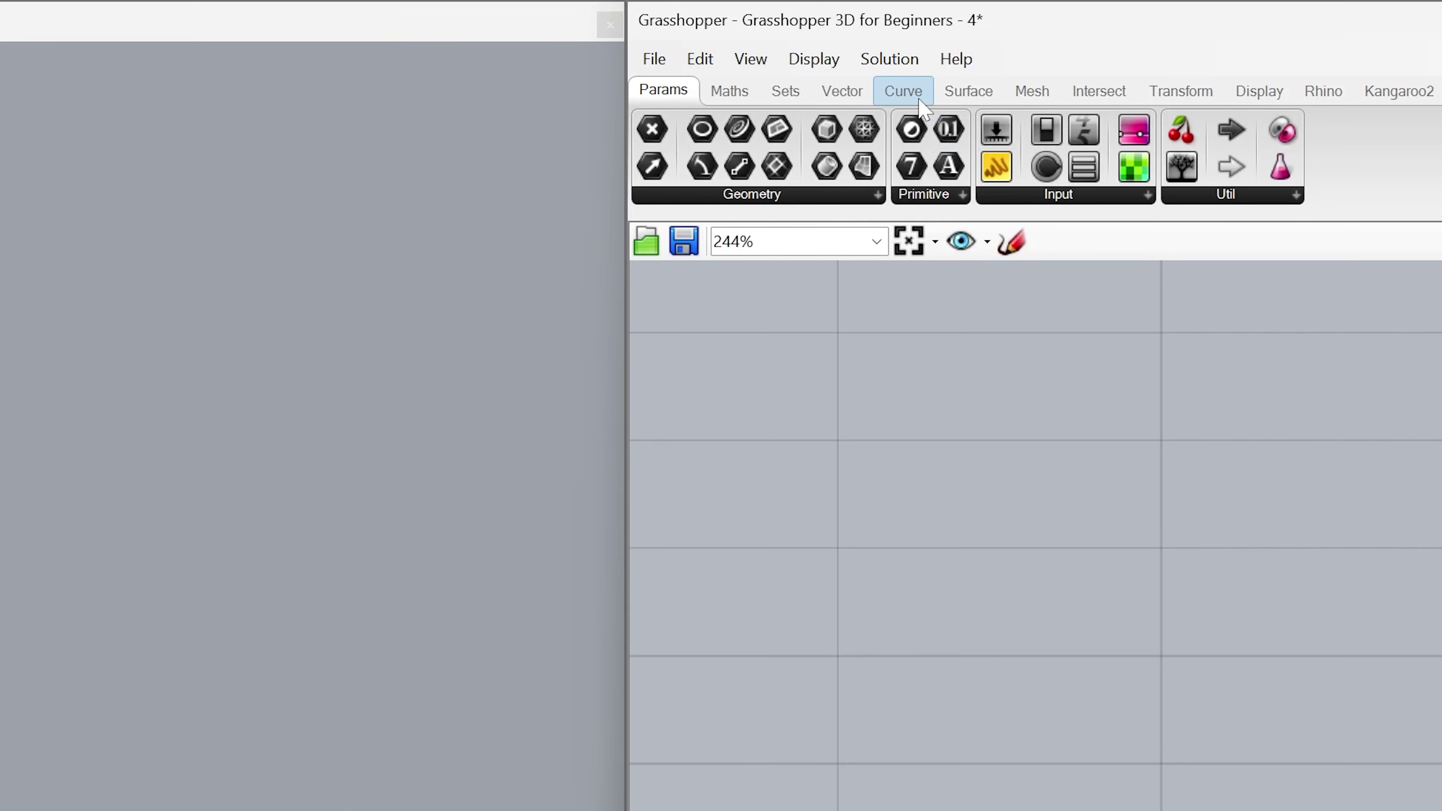
Place a Rectangle component from Curve > Primitive, drawing a default rectangle at the origin.
left_click(920, 100)
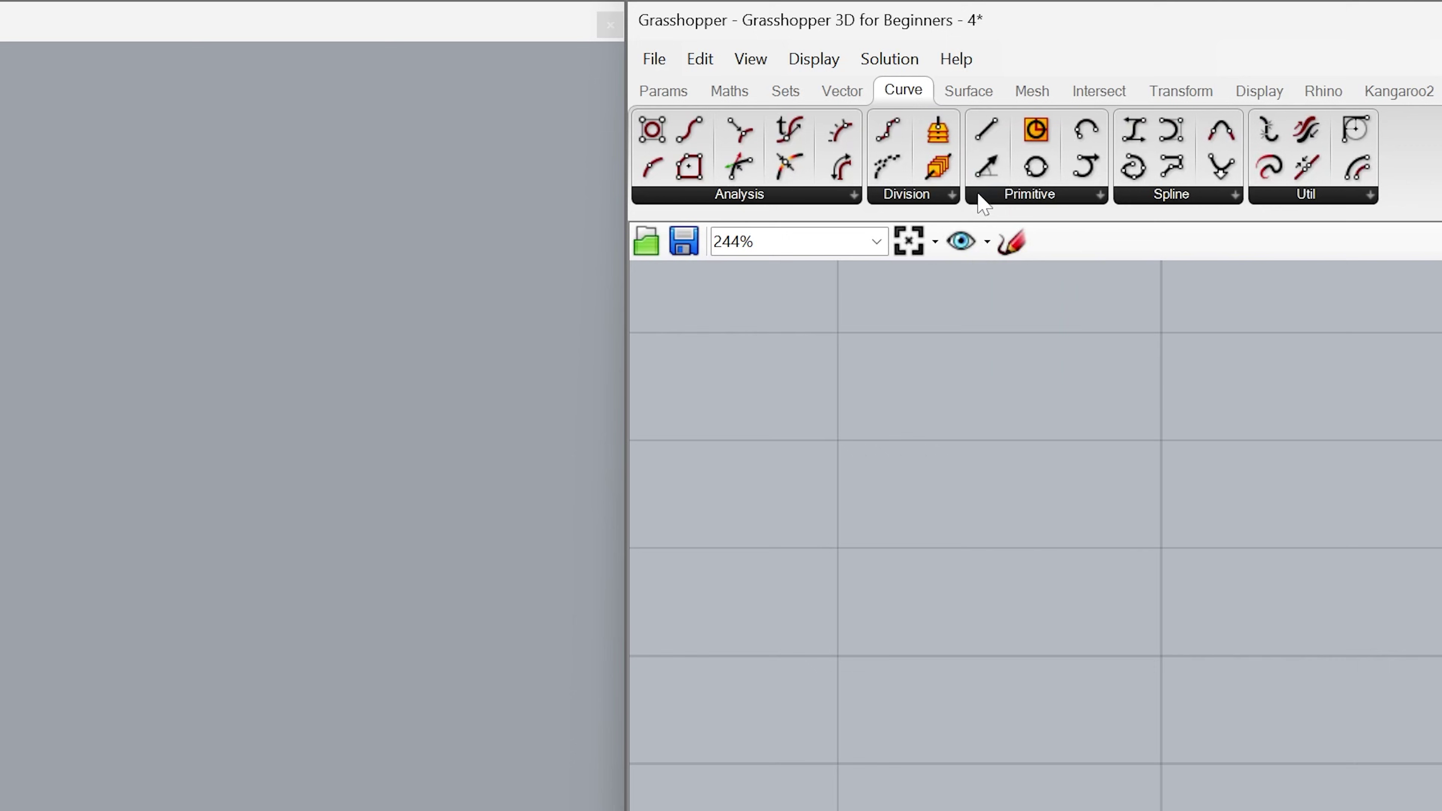
left_click(979, 198)
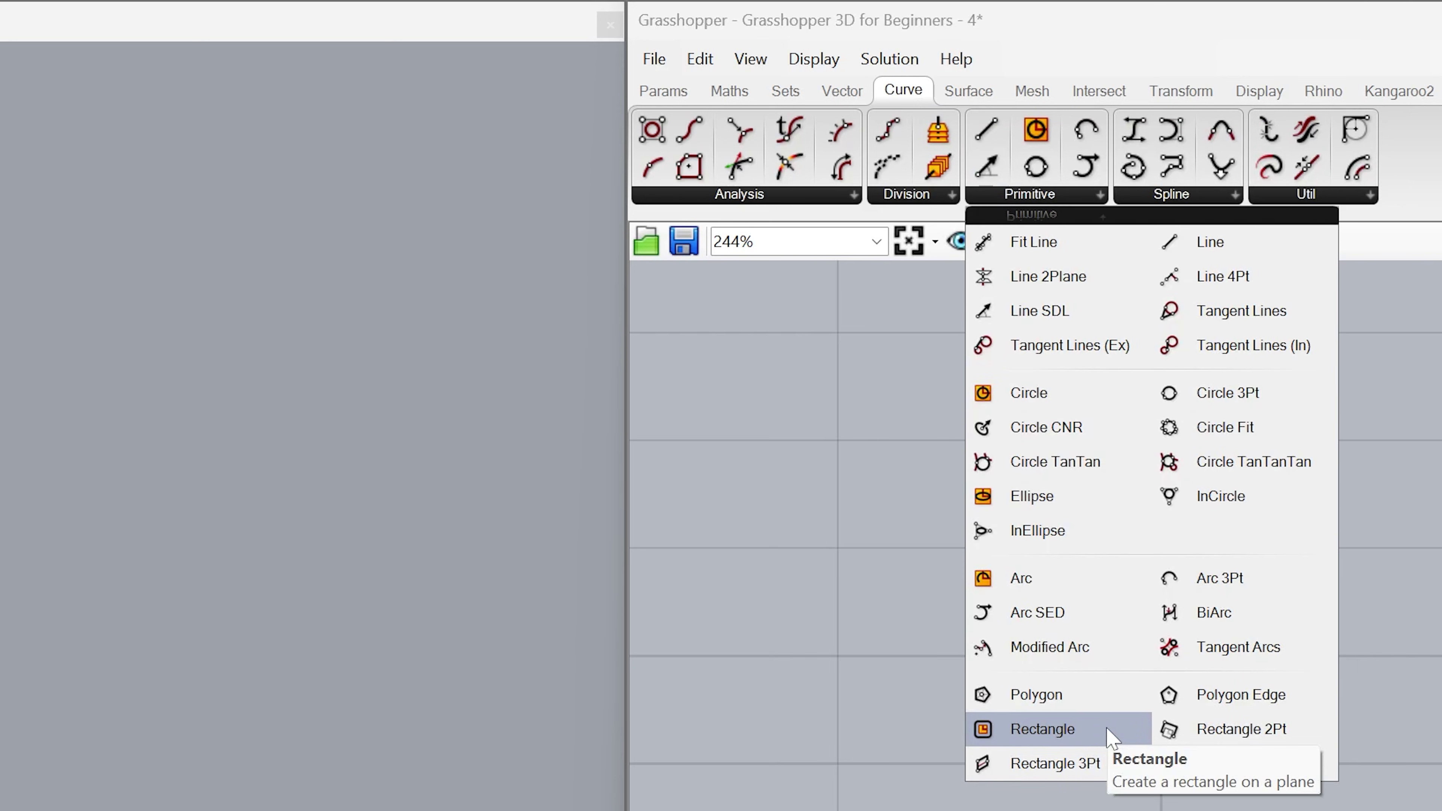
left_click(1108, 733)
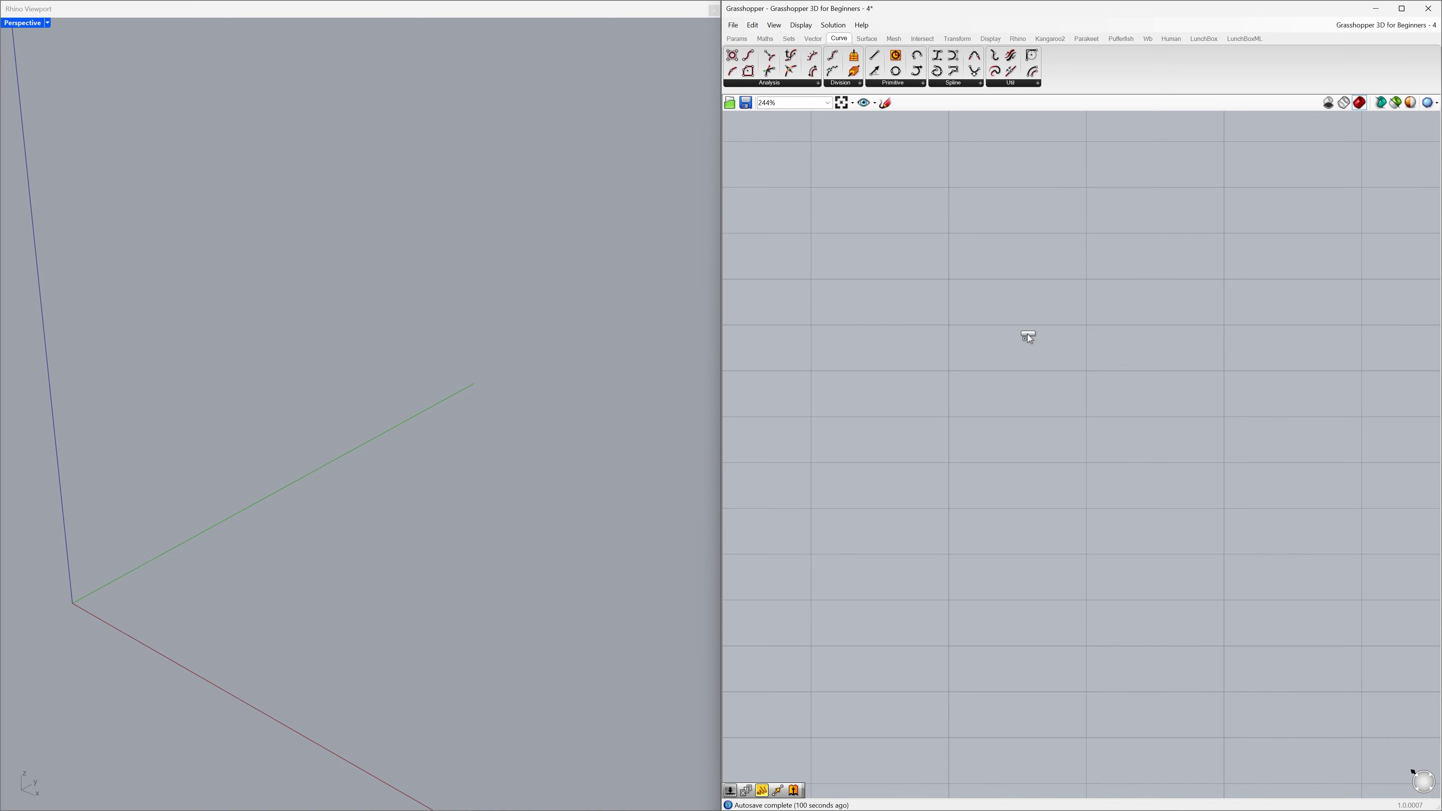
left_click(1027, 333)
mouse_move(999, 310)
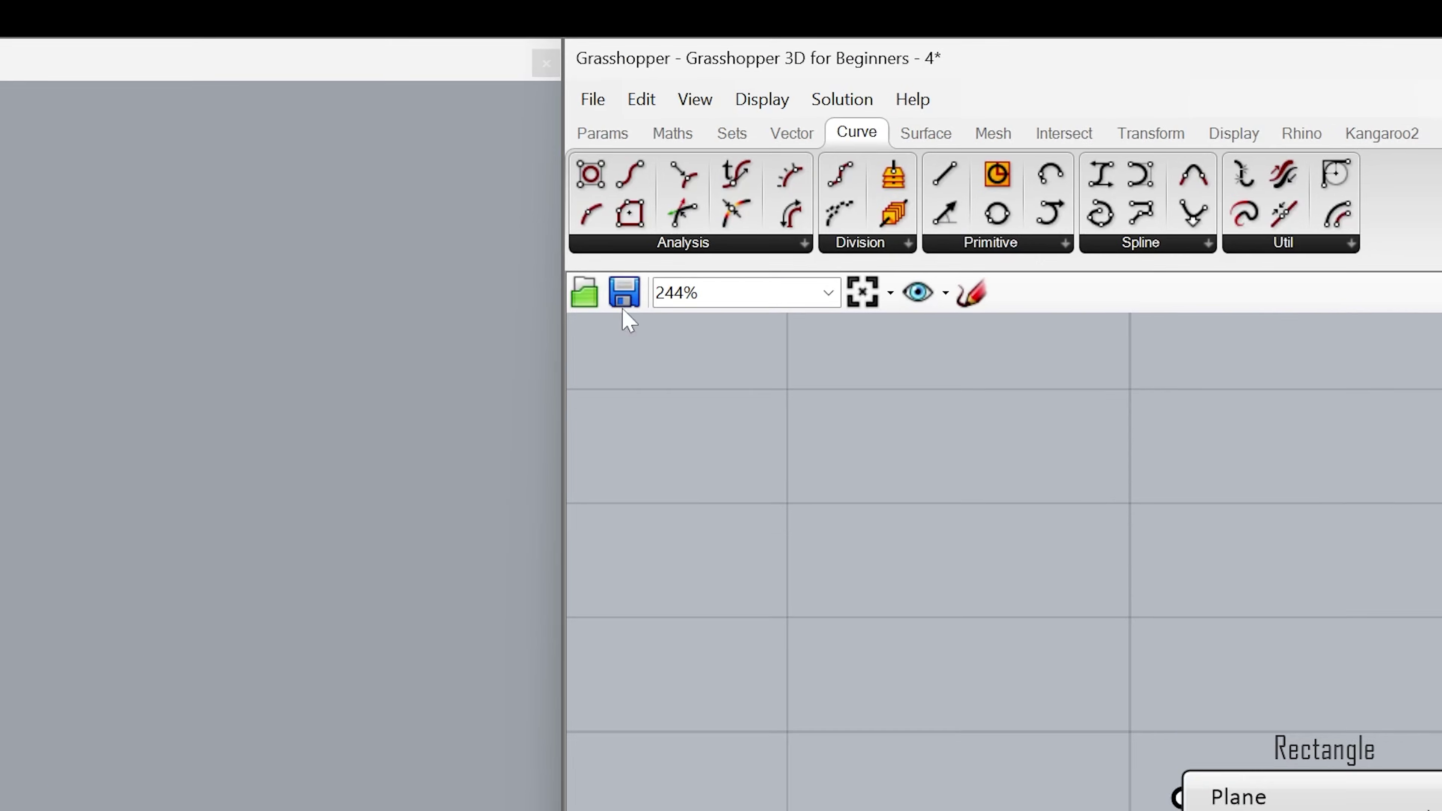
Change Display > Preview Plane Size from 8 to 80.
left_click(735, 104)
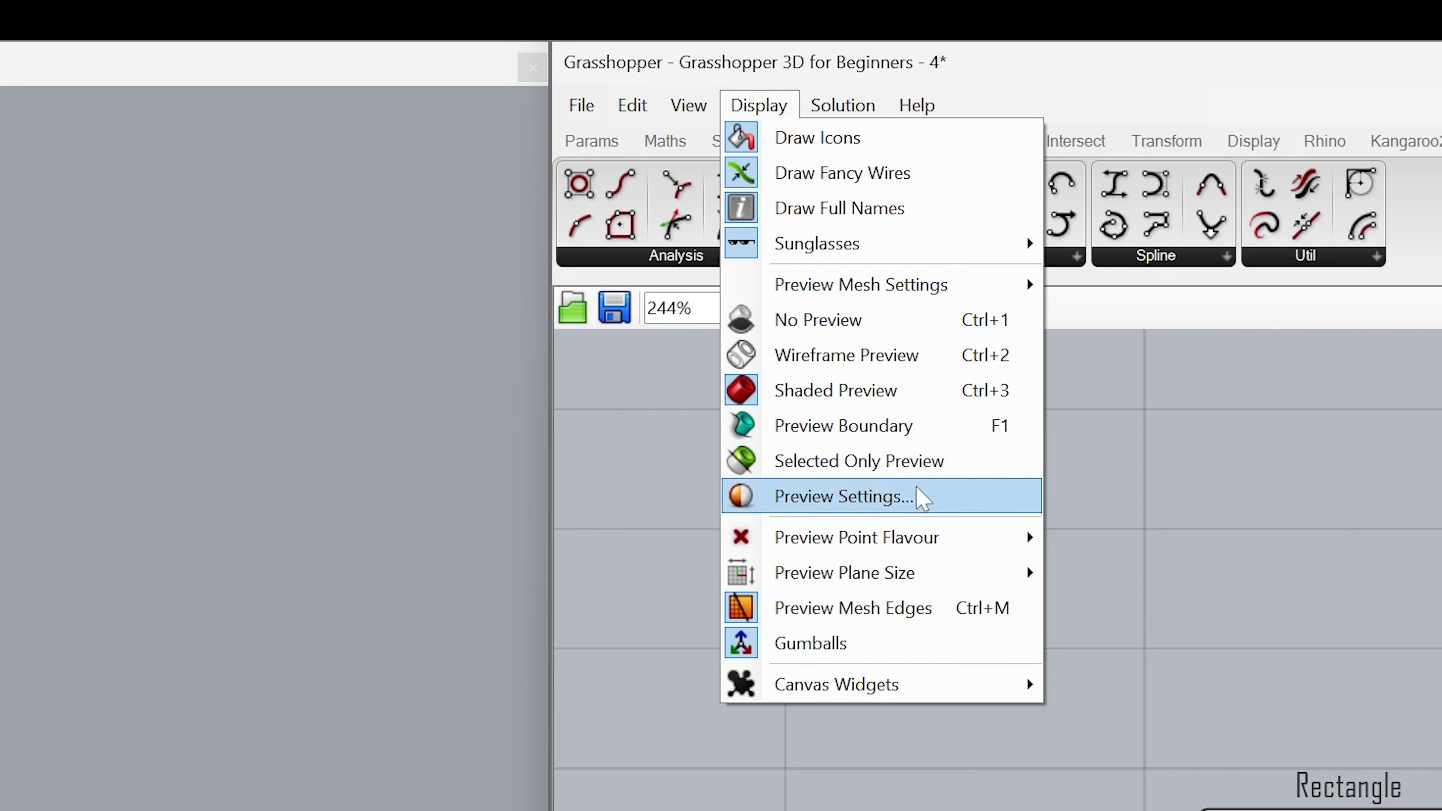
mouse_move(939, 582)
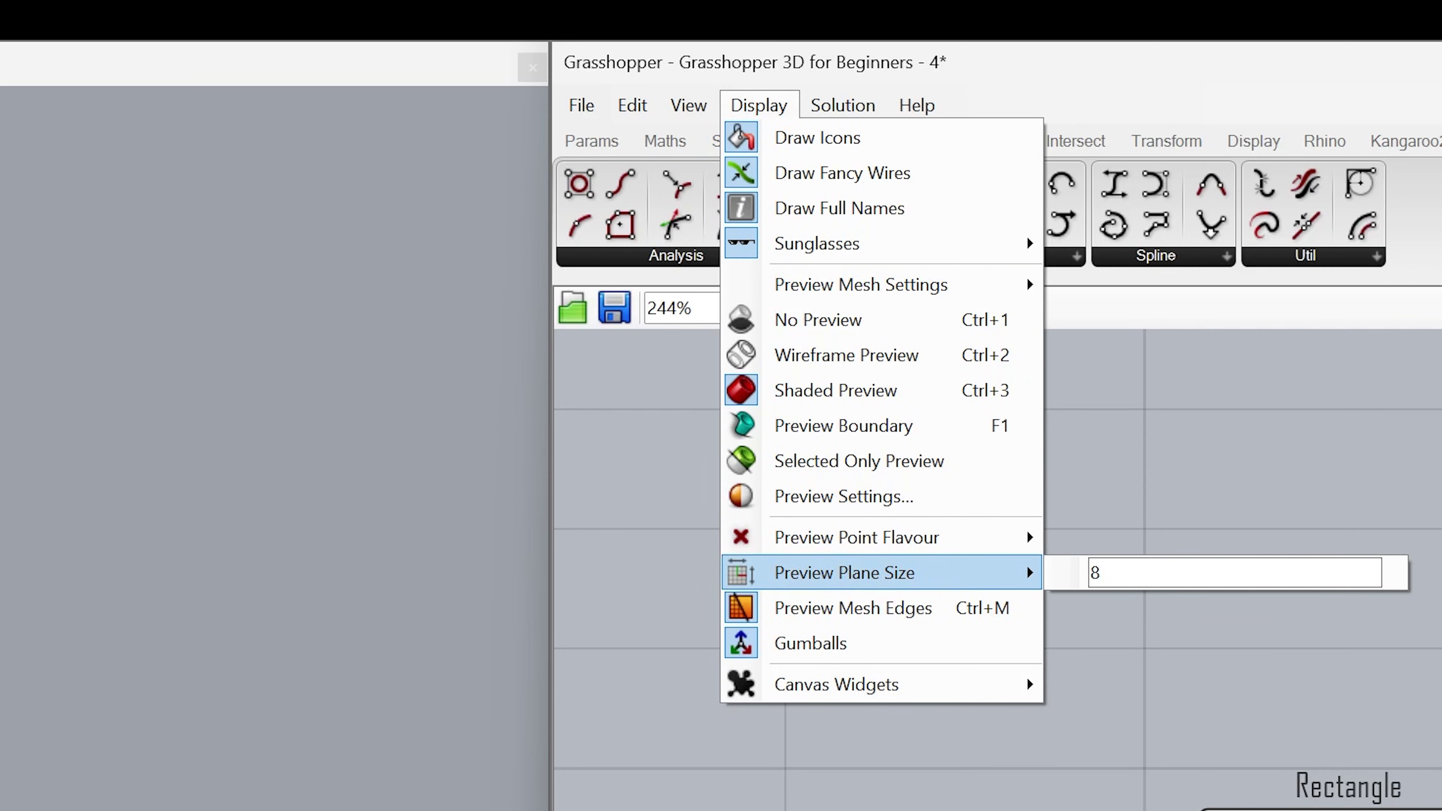
type("0")
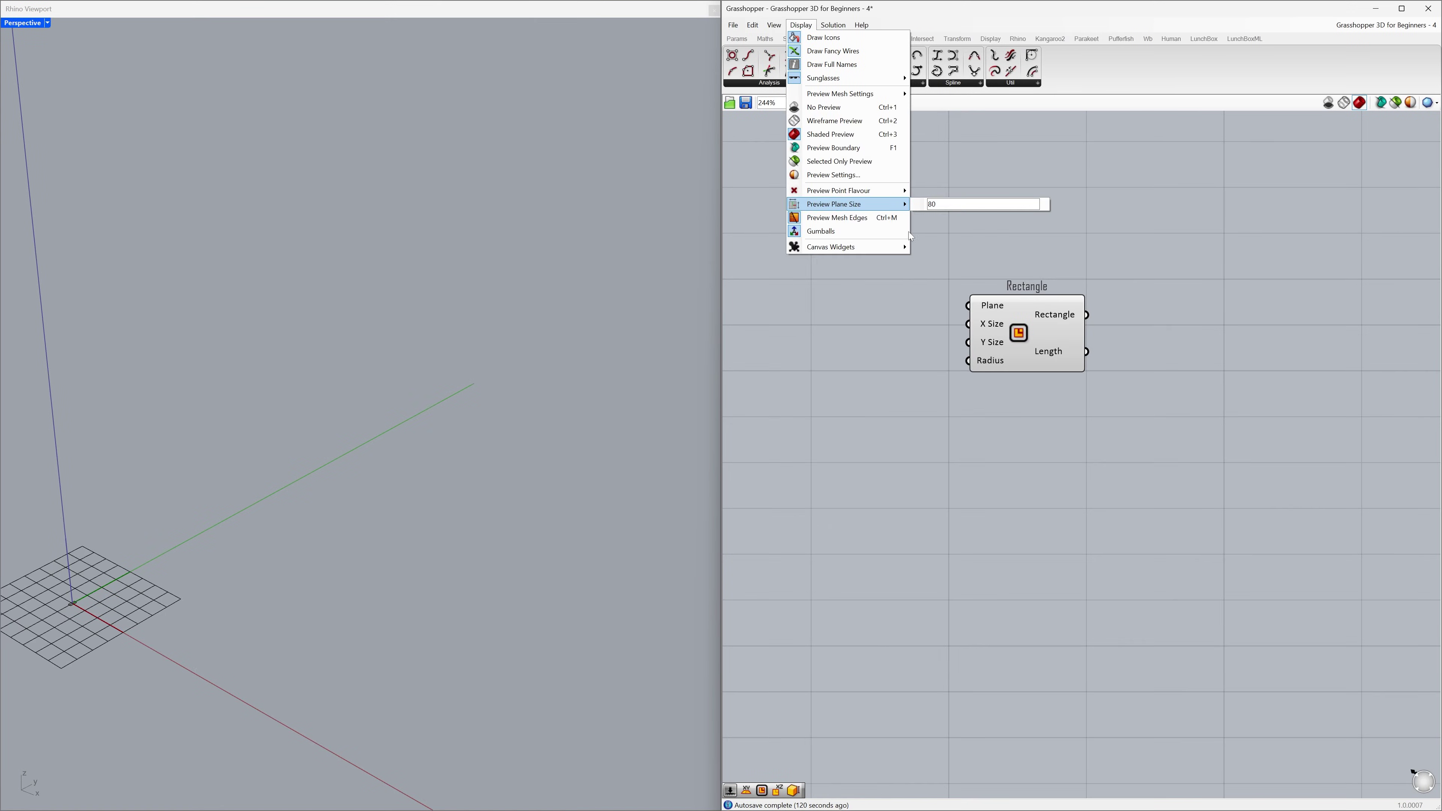
key("Return")
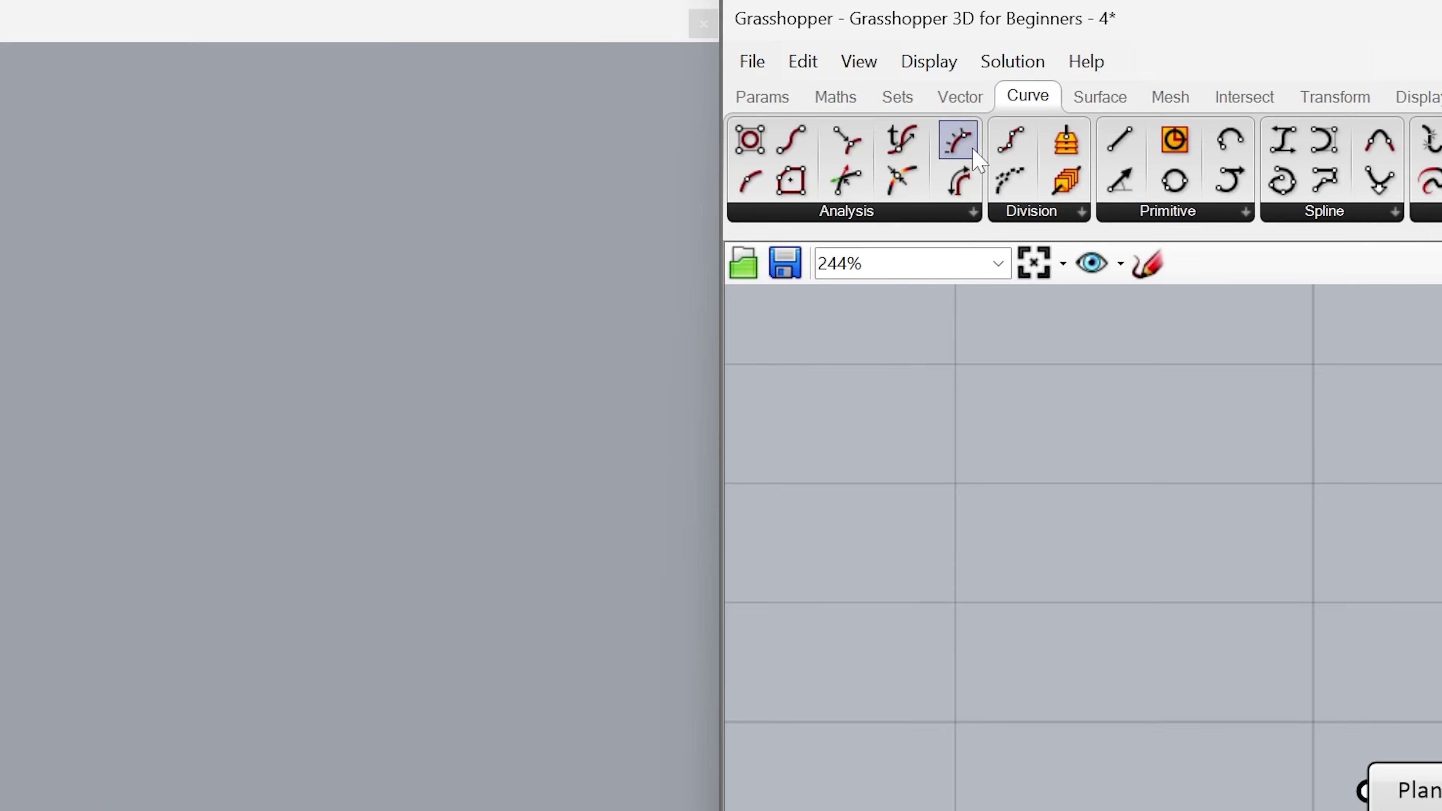
Wire an XY Plane component into the Rectangle's Plane input and switch off its preview.
left_click(972, 105)
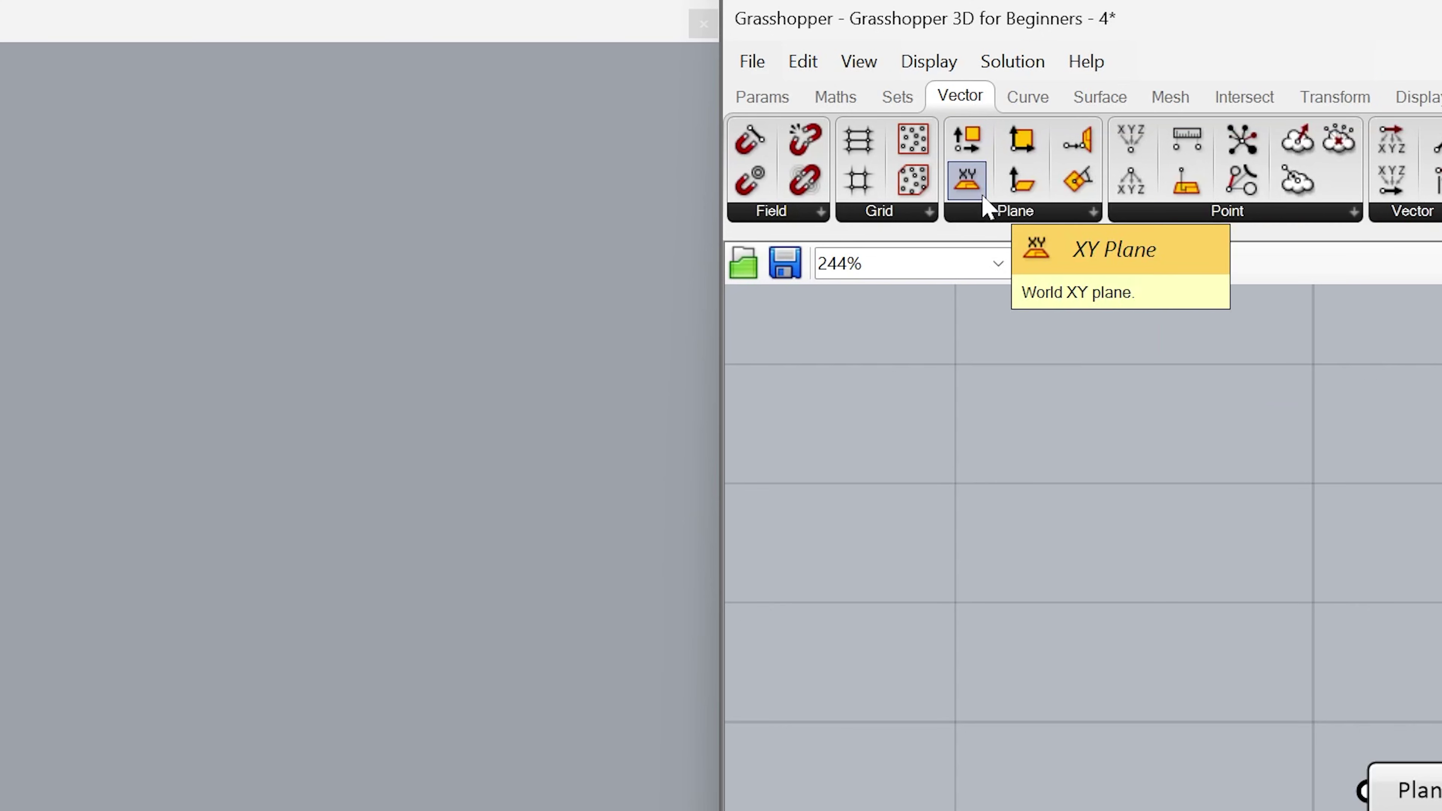
left_click_drag(967, 180, 1060, 432)
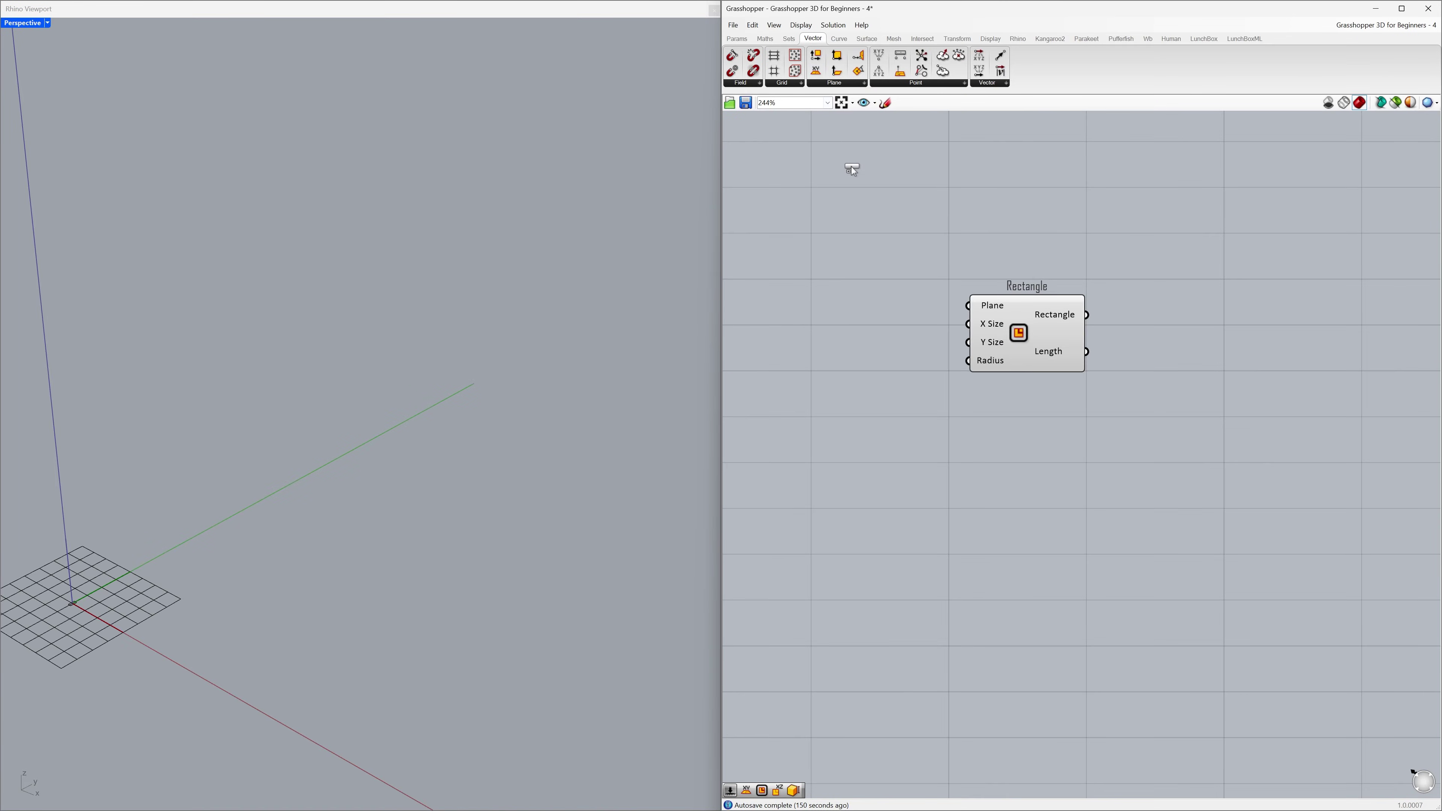
mouse_move(878, 280)
left_mouse_down()
mouse_move(968, 305)
mouse_move(902, 283)
left_mouse_up()
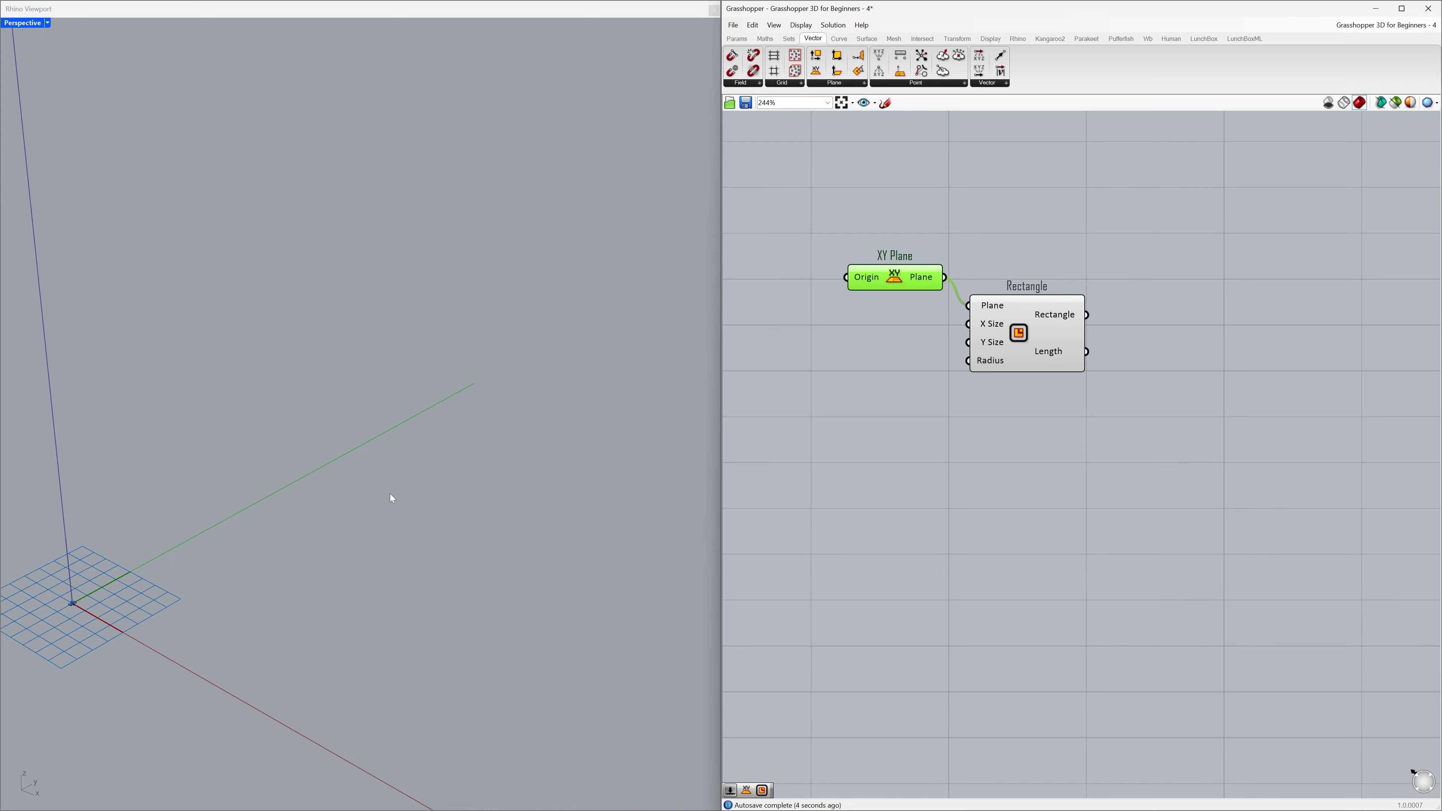
right_click(894, 276)
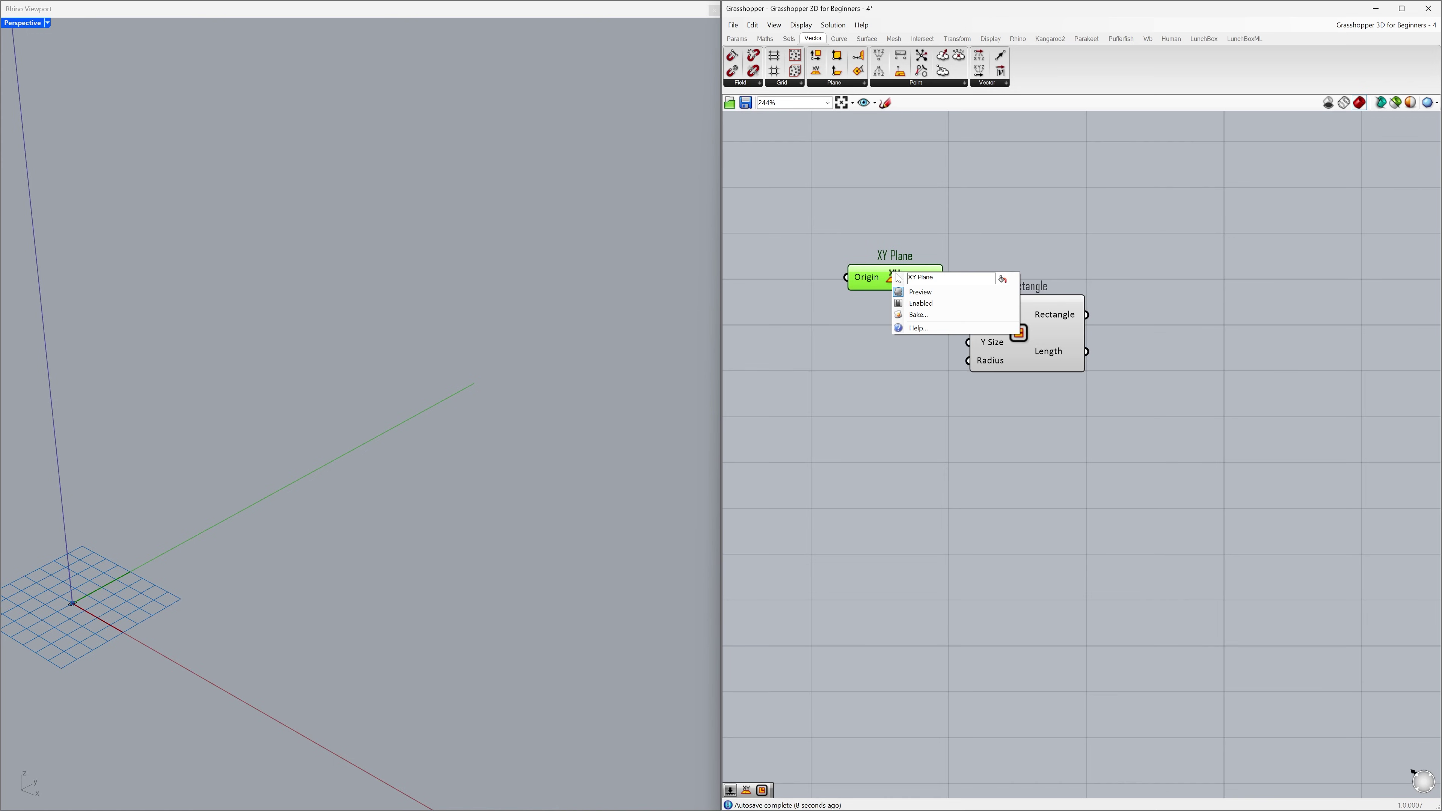
left_click(939, 292)
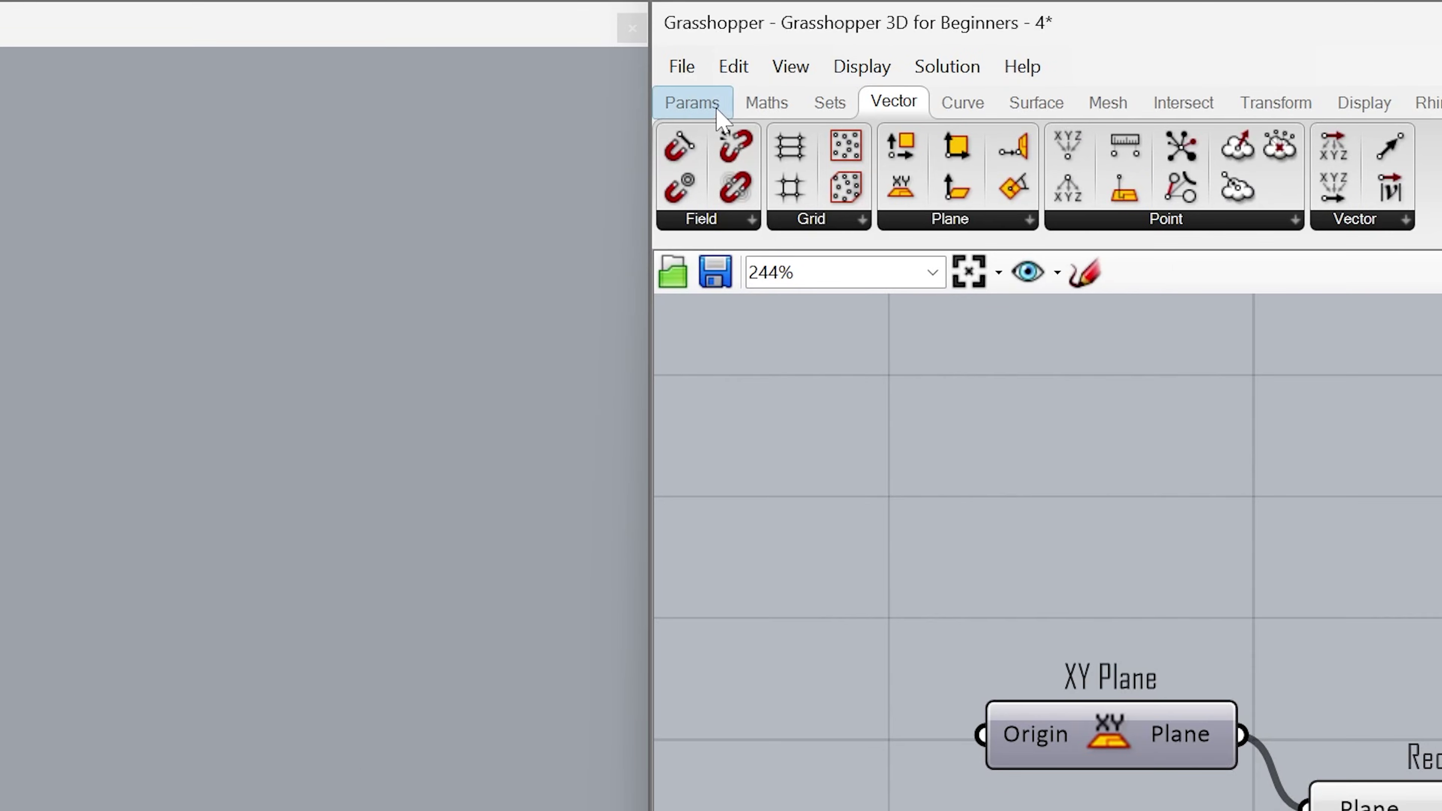
Place a Number Slider from Params > Input to the left of the Rectangle.
left_click(718, 110)
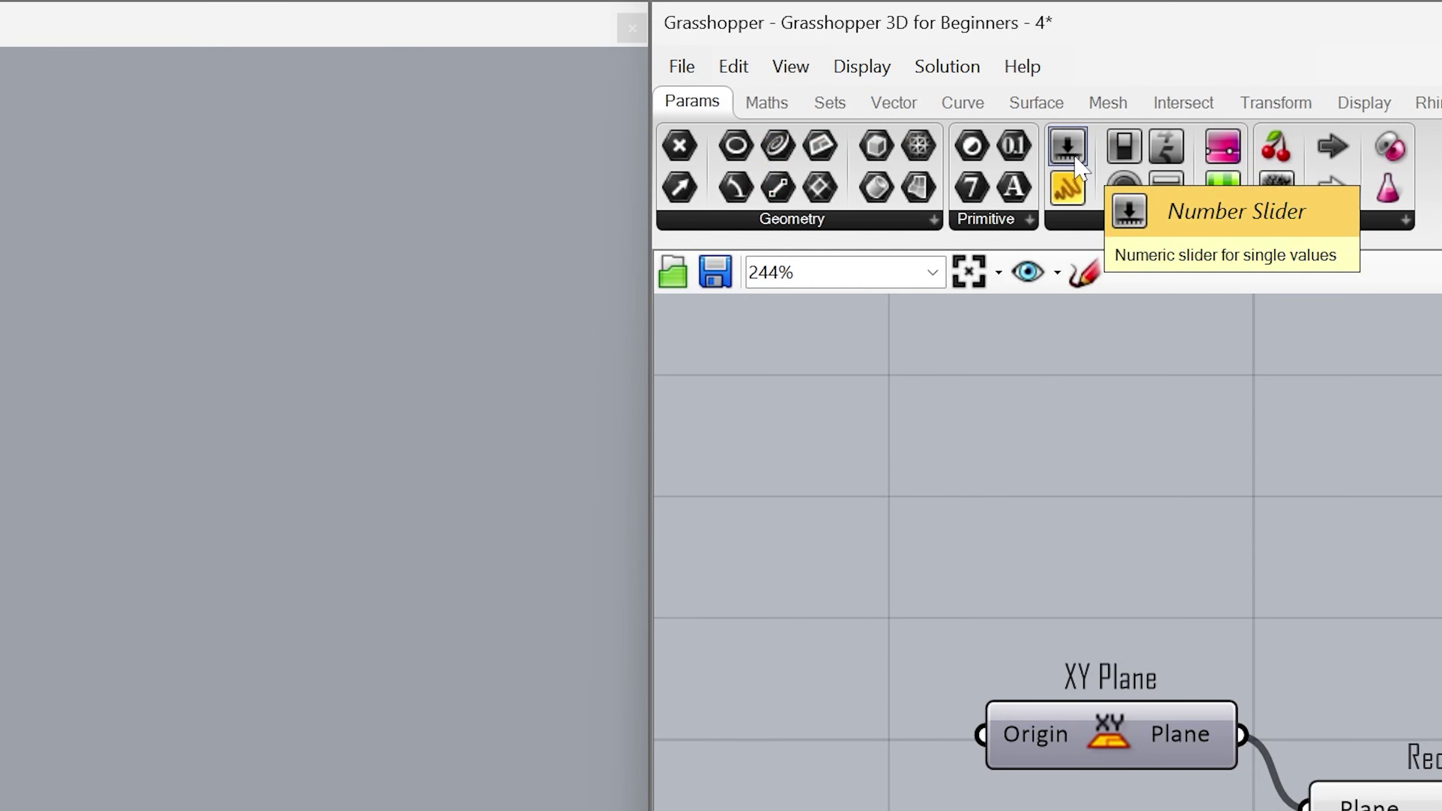
left_click_drag(1068, 149, 1002, 810)
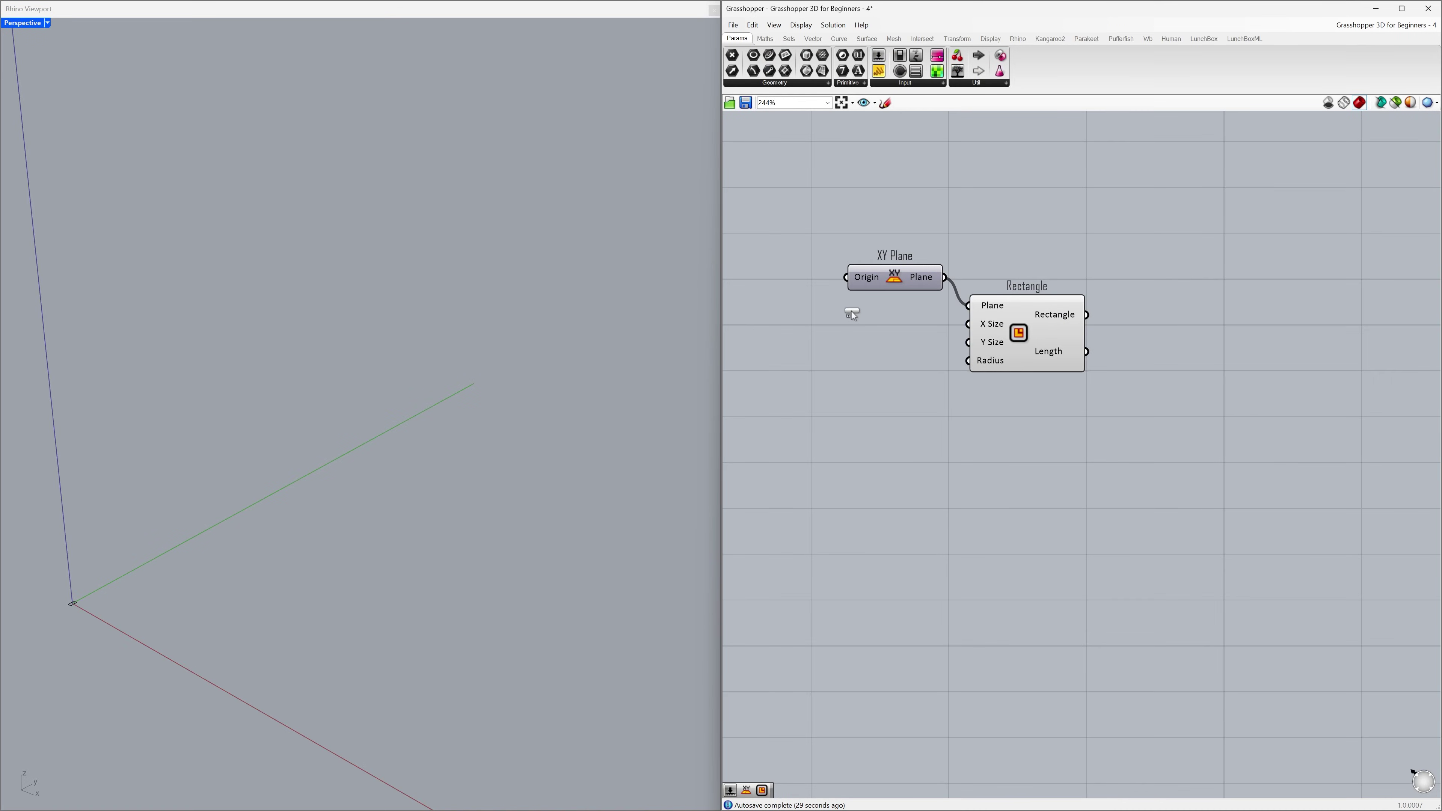
left_click_drag(851, 312, 936, 340)
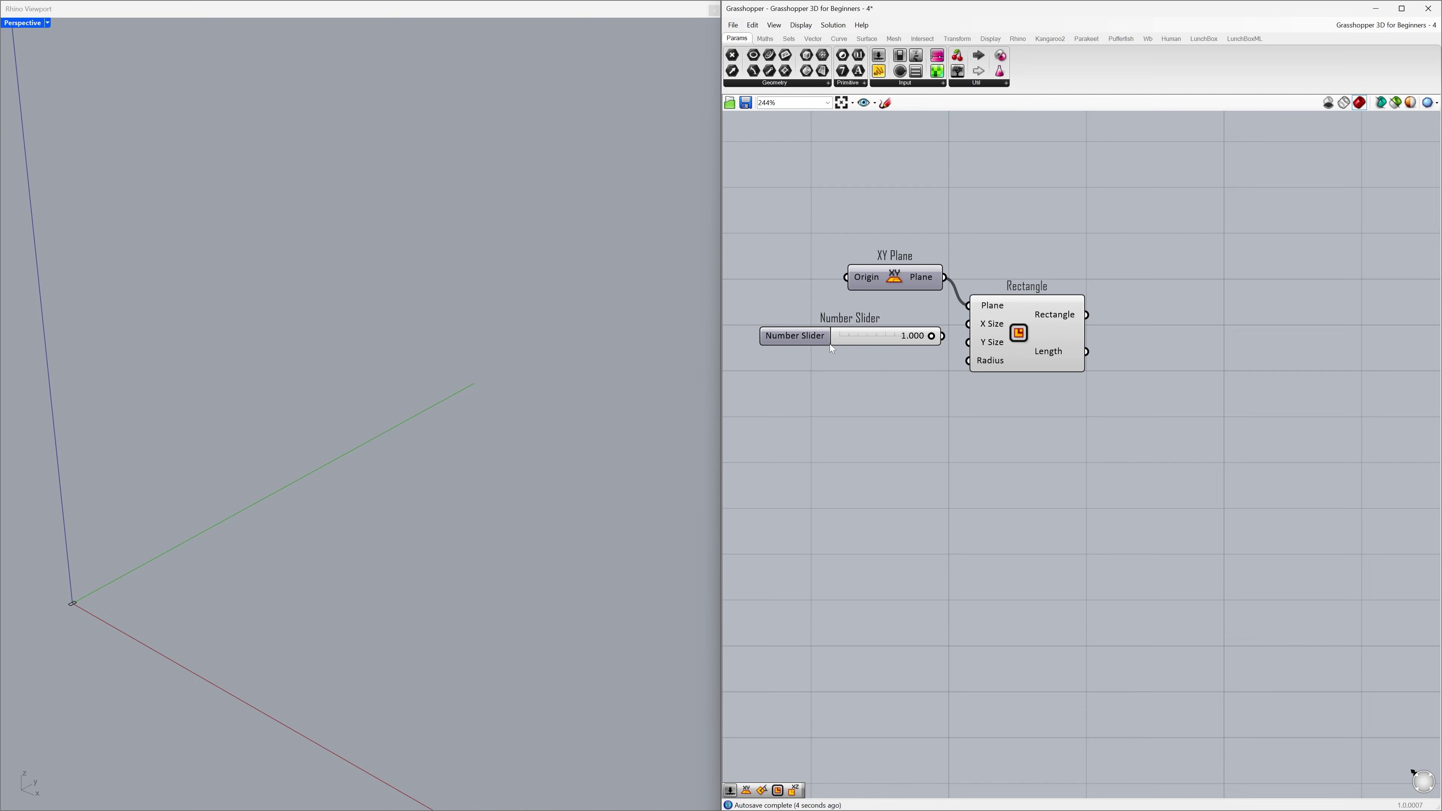
Set the slider to 1 decimal digit with a maximum of 200.
double_click(819, 339)
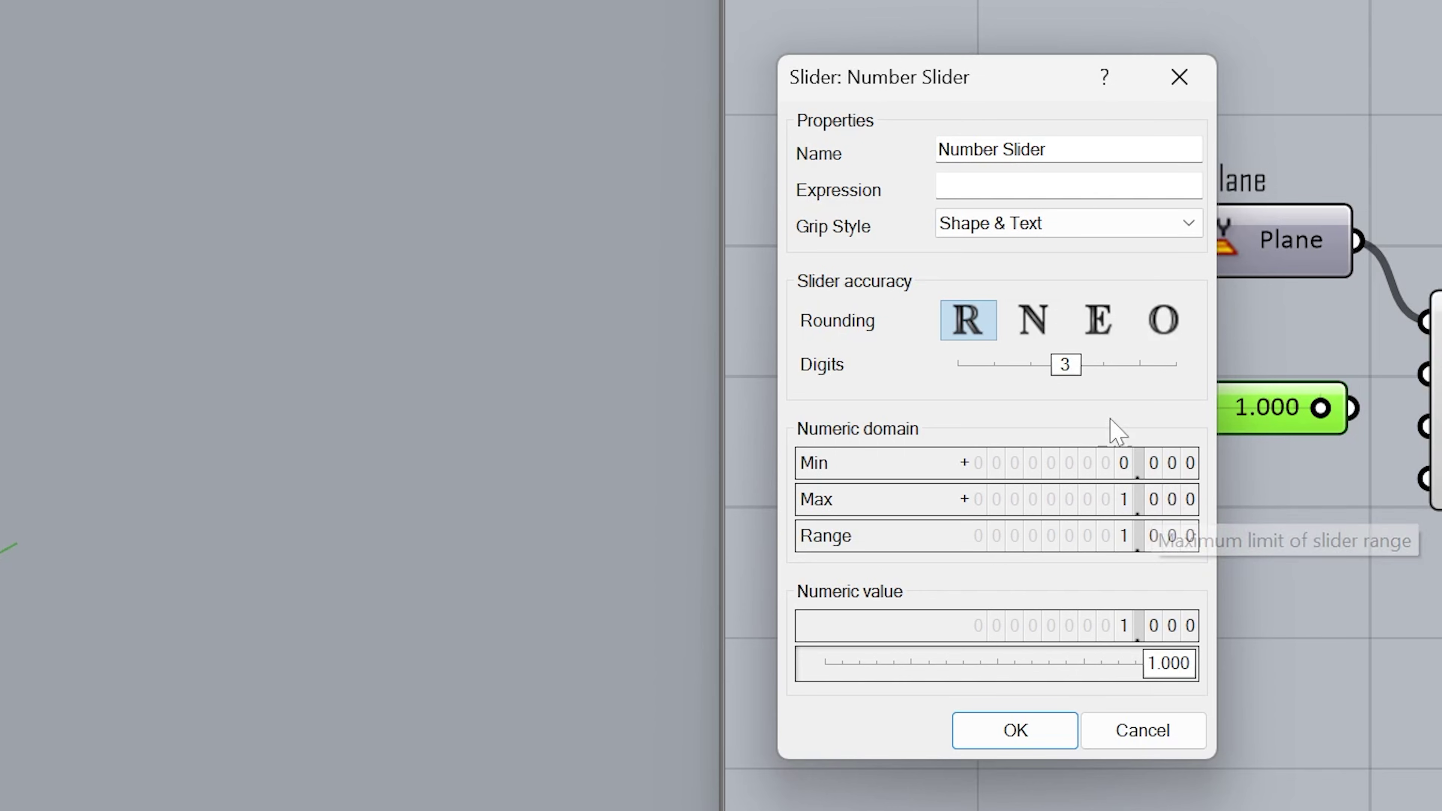
left_click_drag(1066, 366, 1005, 369)
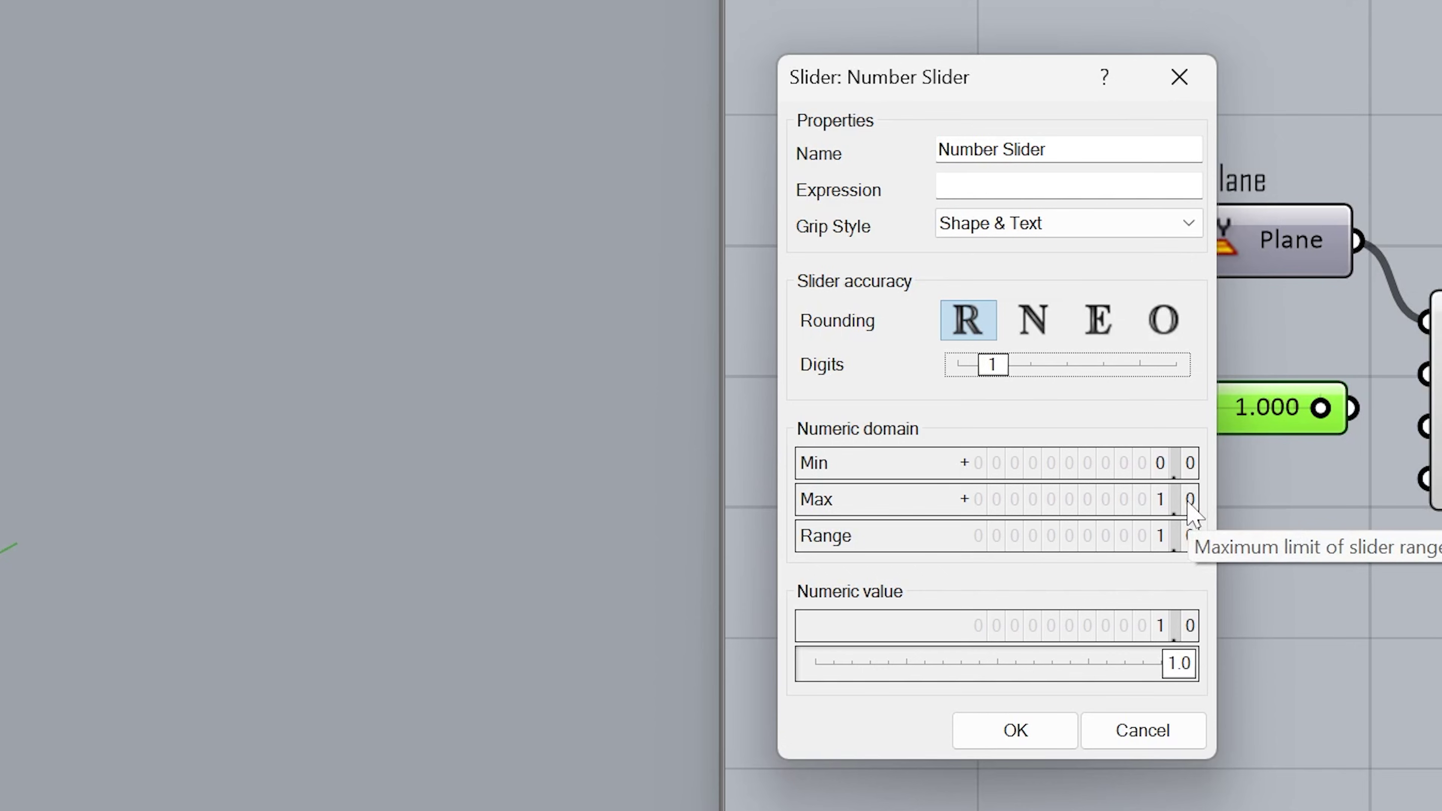
left_click(1051, 510)
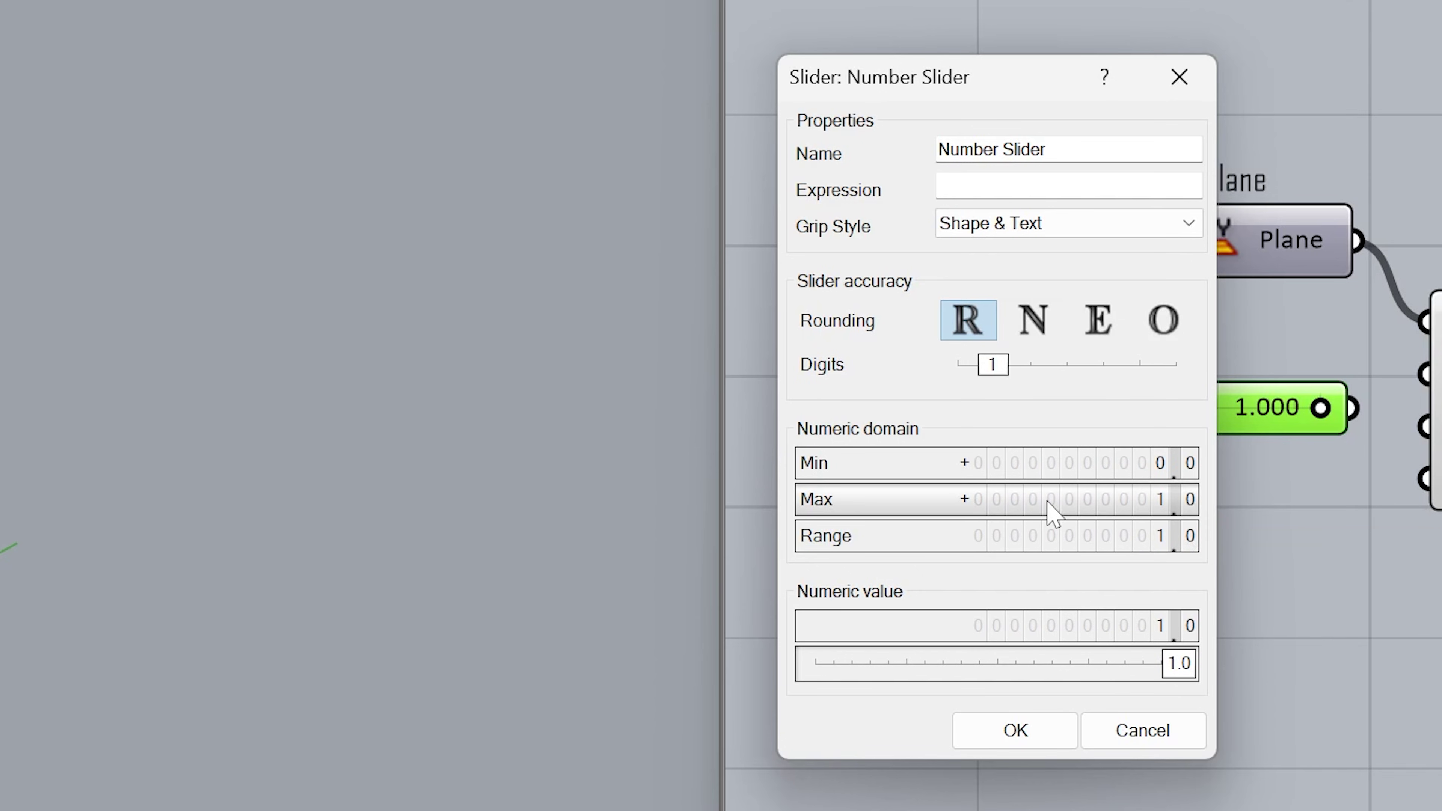
double_click(1050, 510)
type("200")
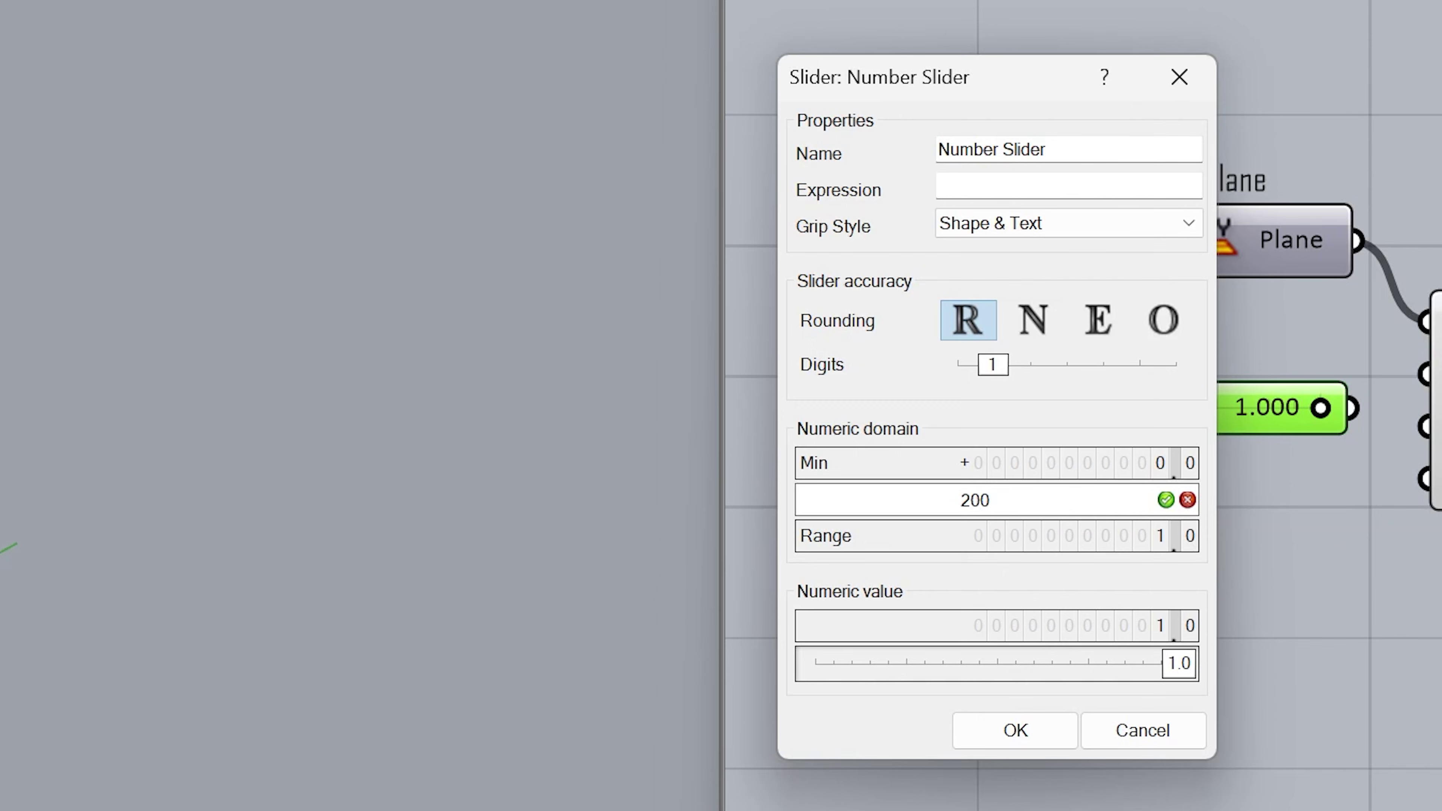
key("Return")
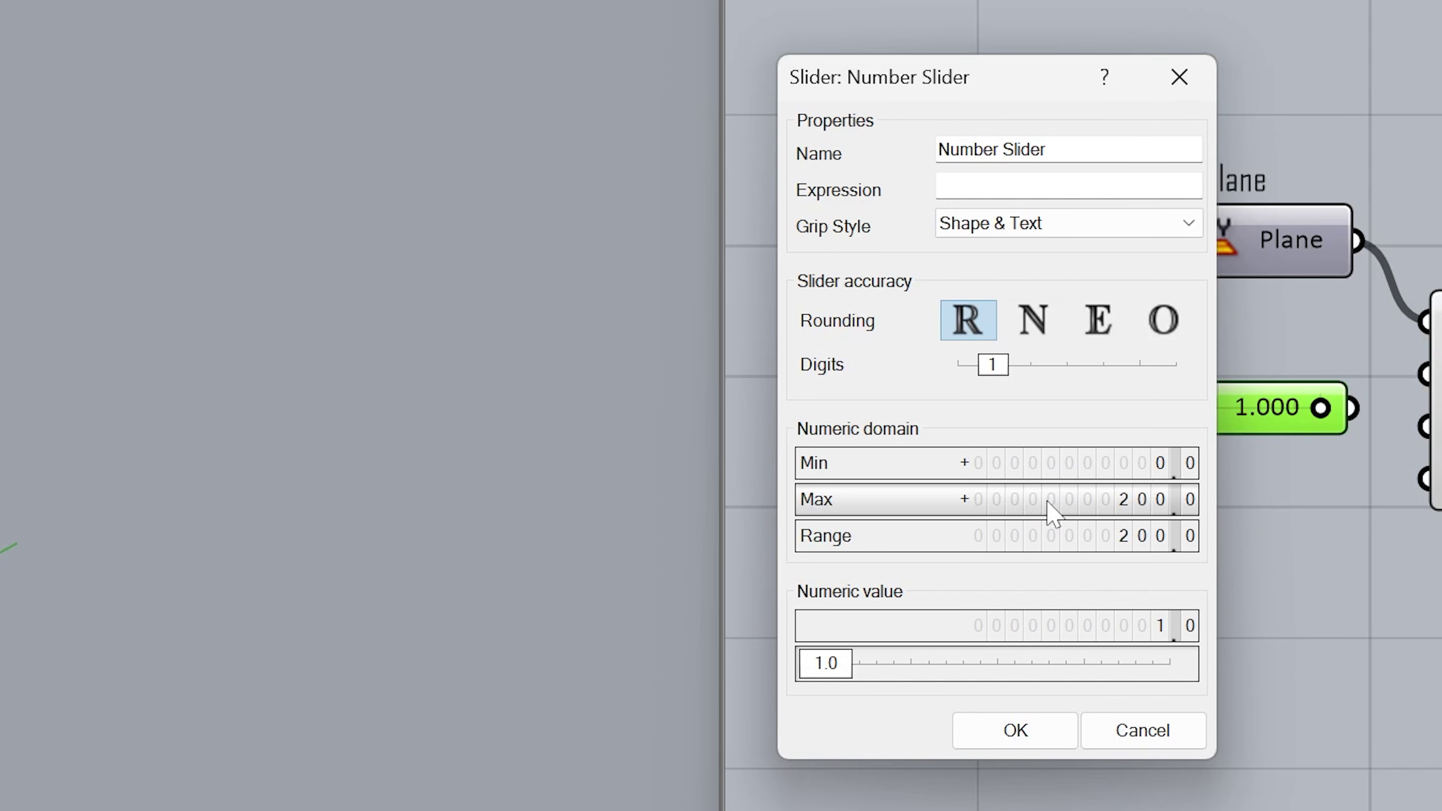
left_click(1046, 732)
Wire the slider into the Rectangle's X Size and set it to 140.
left_click(837, 380)
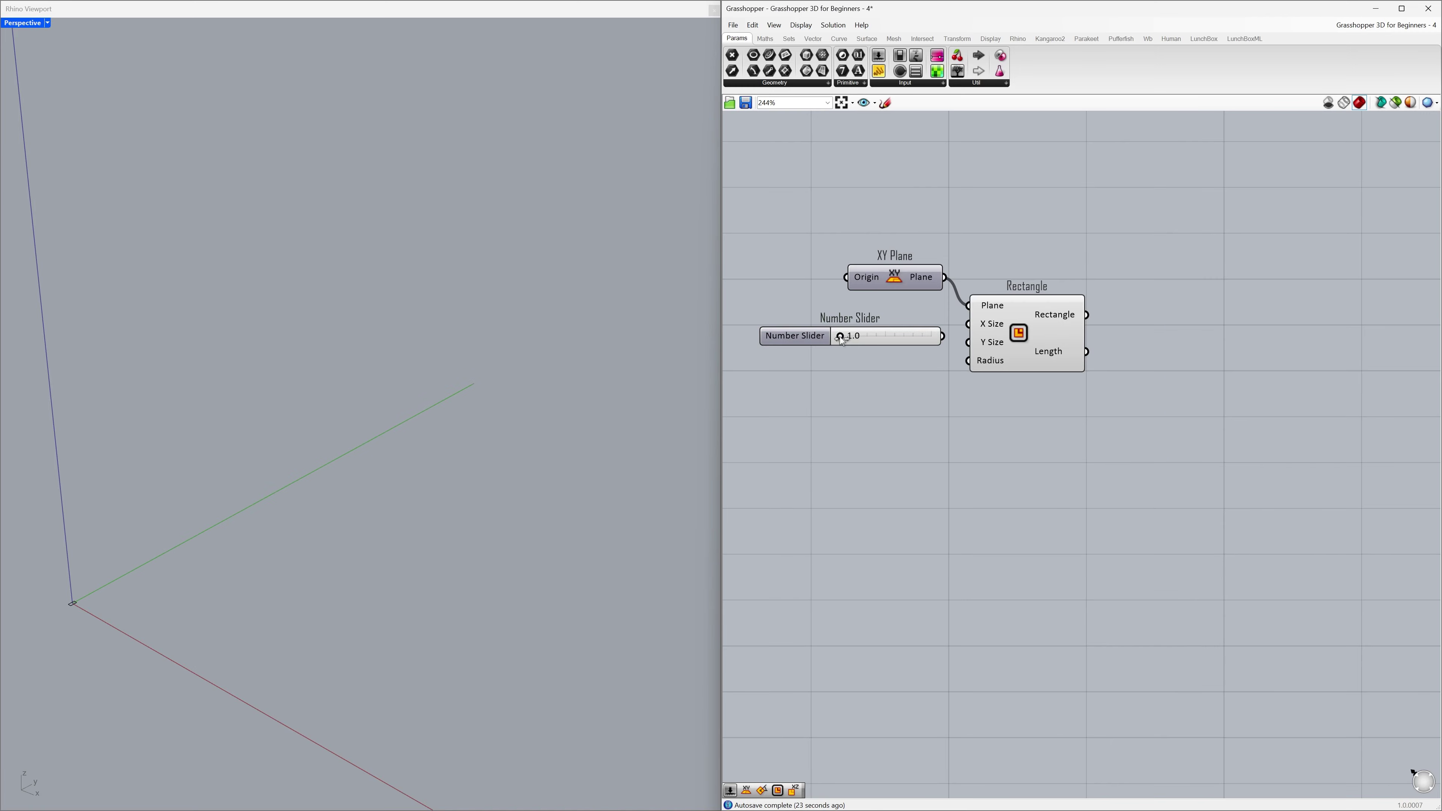
left_click_drag(842, 339, 846, 339)
left_click_drag(941, 335, 909, 329)
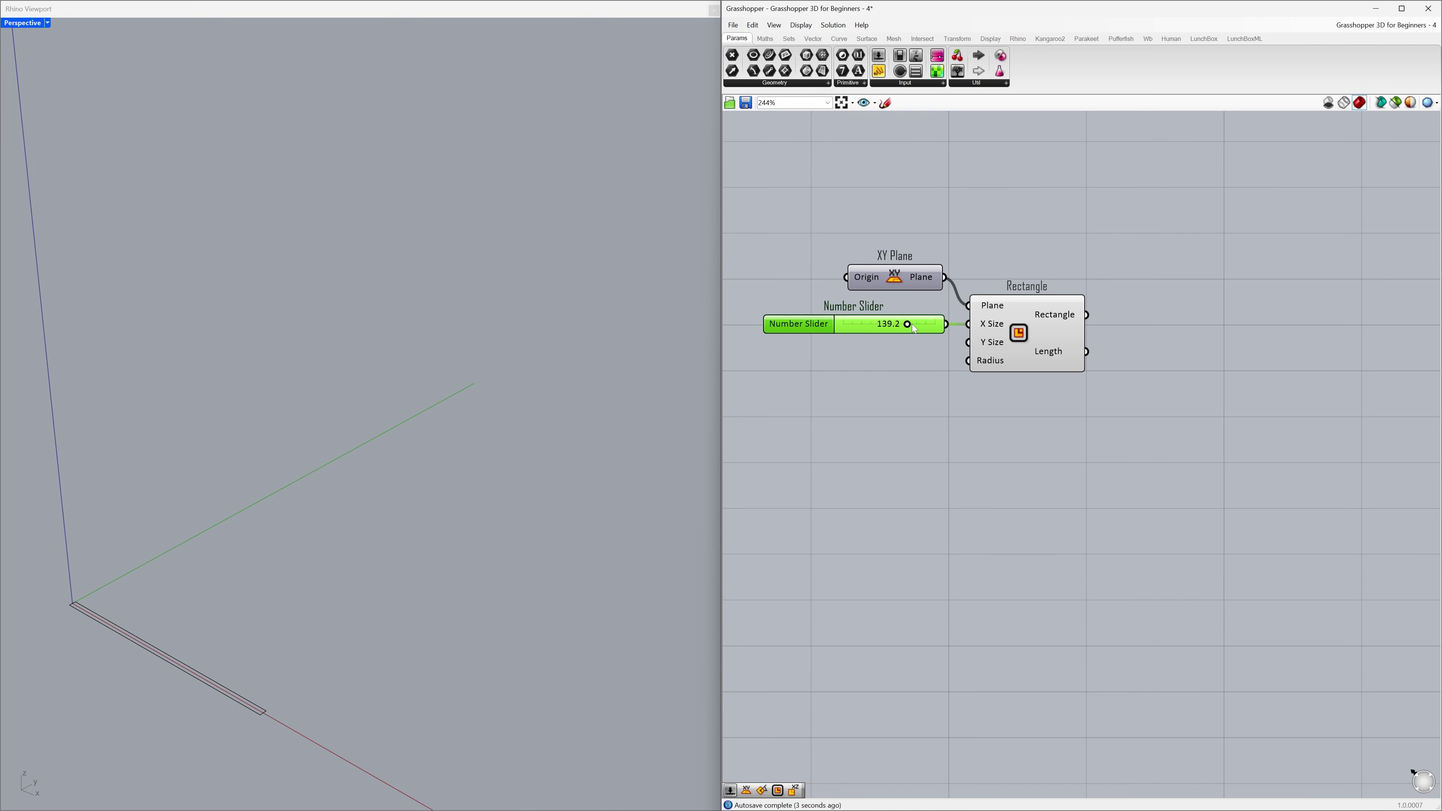
double_click(914, 328)
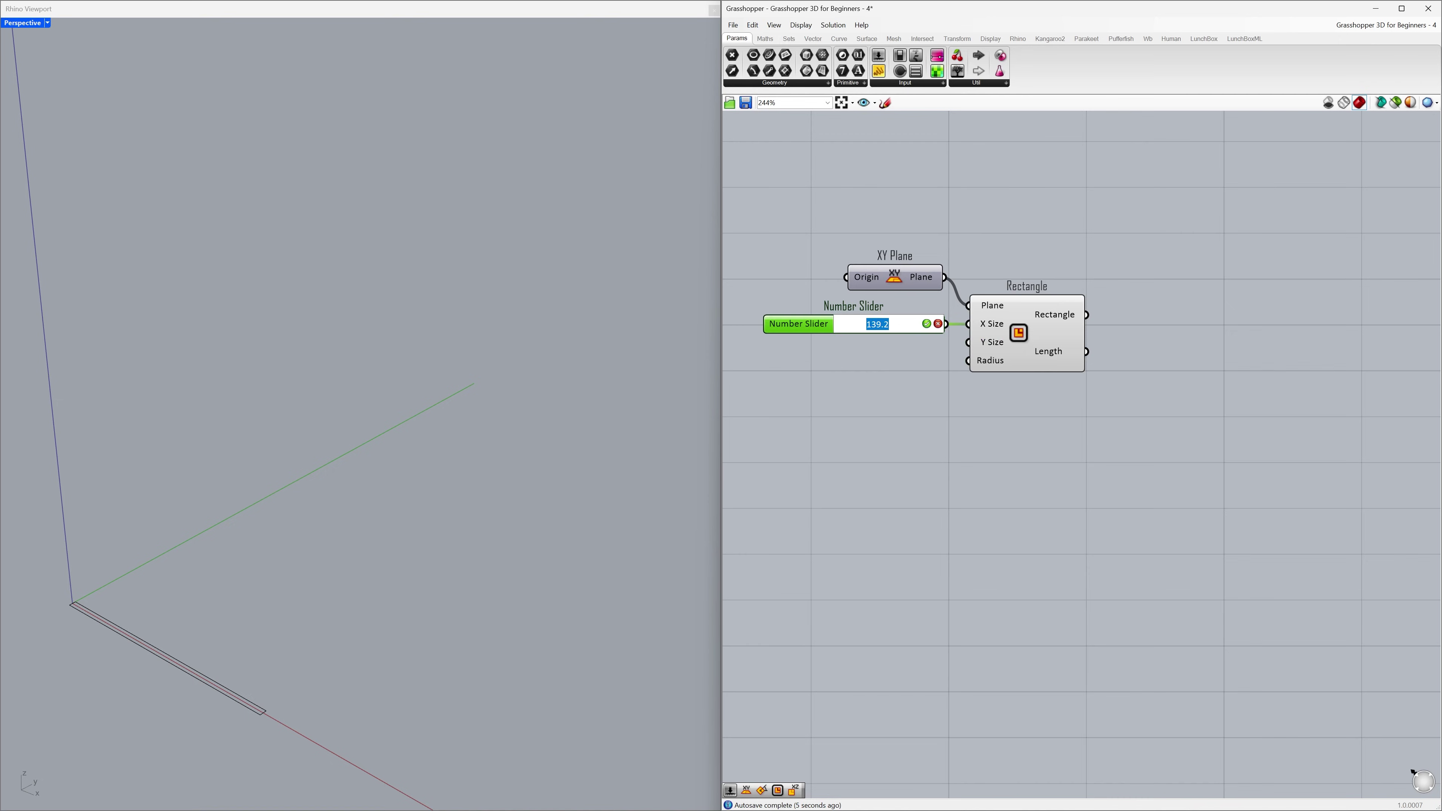
type("140")
key("Return")
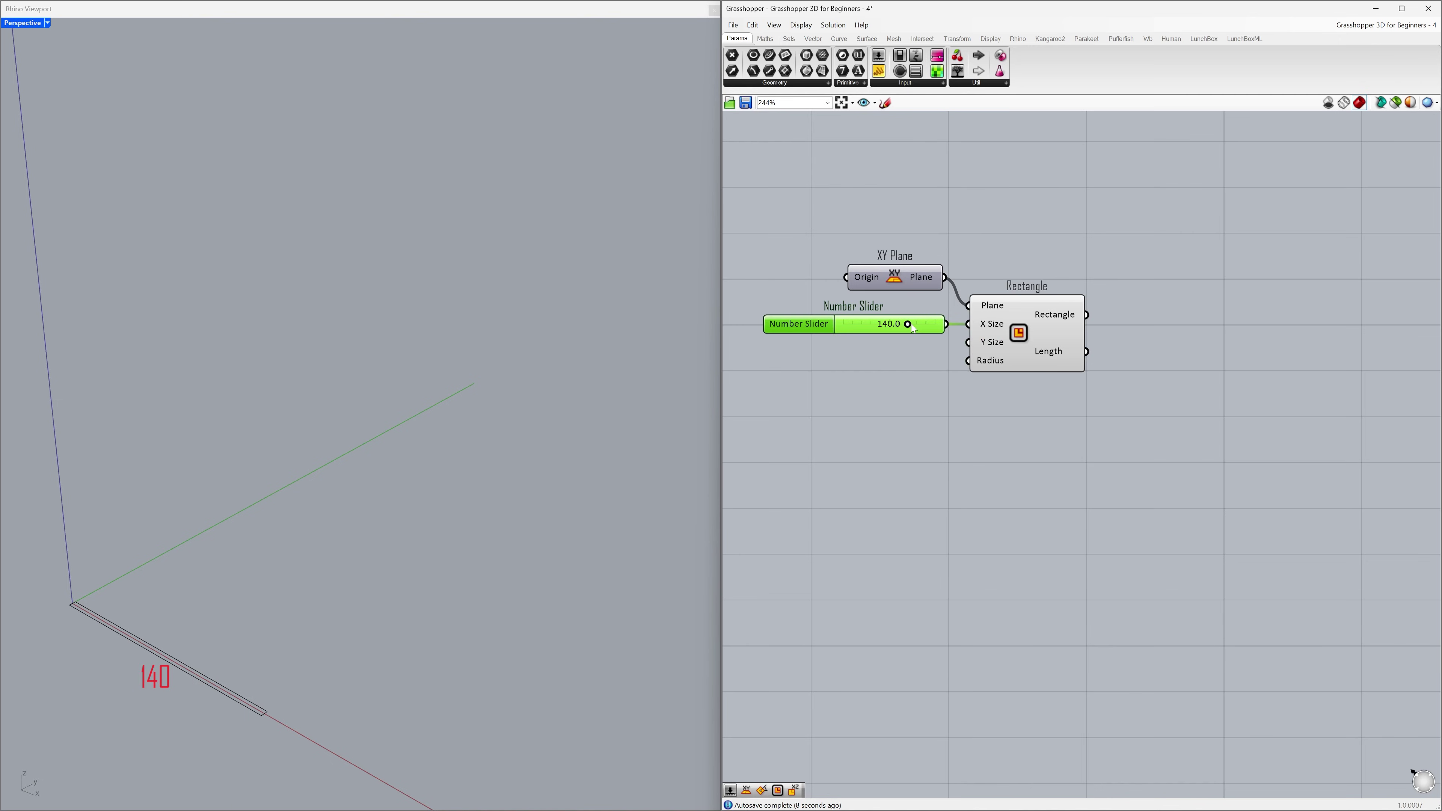
left_click(896, 350)
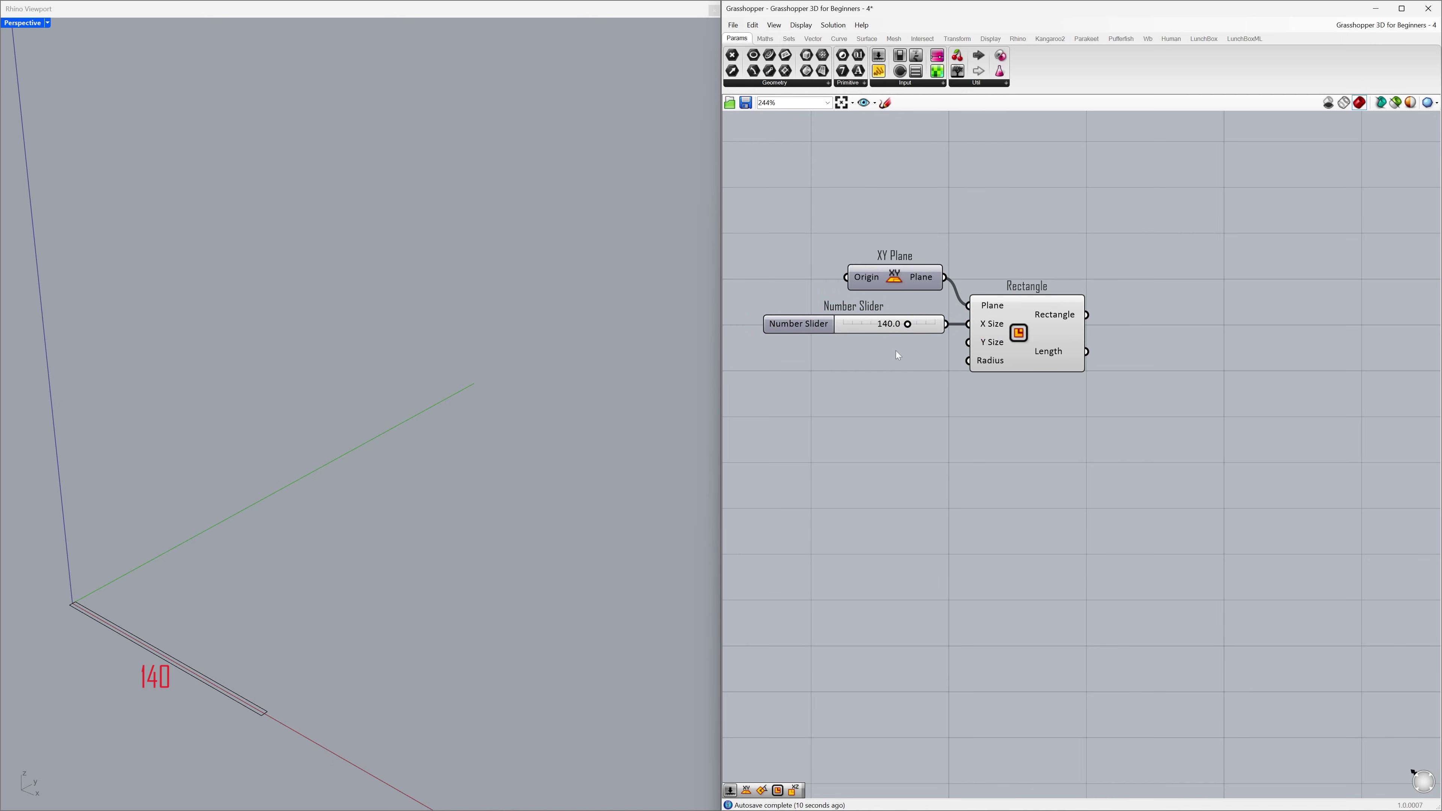
Create a second slider by typing 50 and use it to set Y Size to 30.
double_click(866, 355)
type("50")
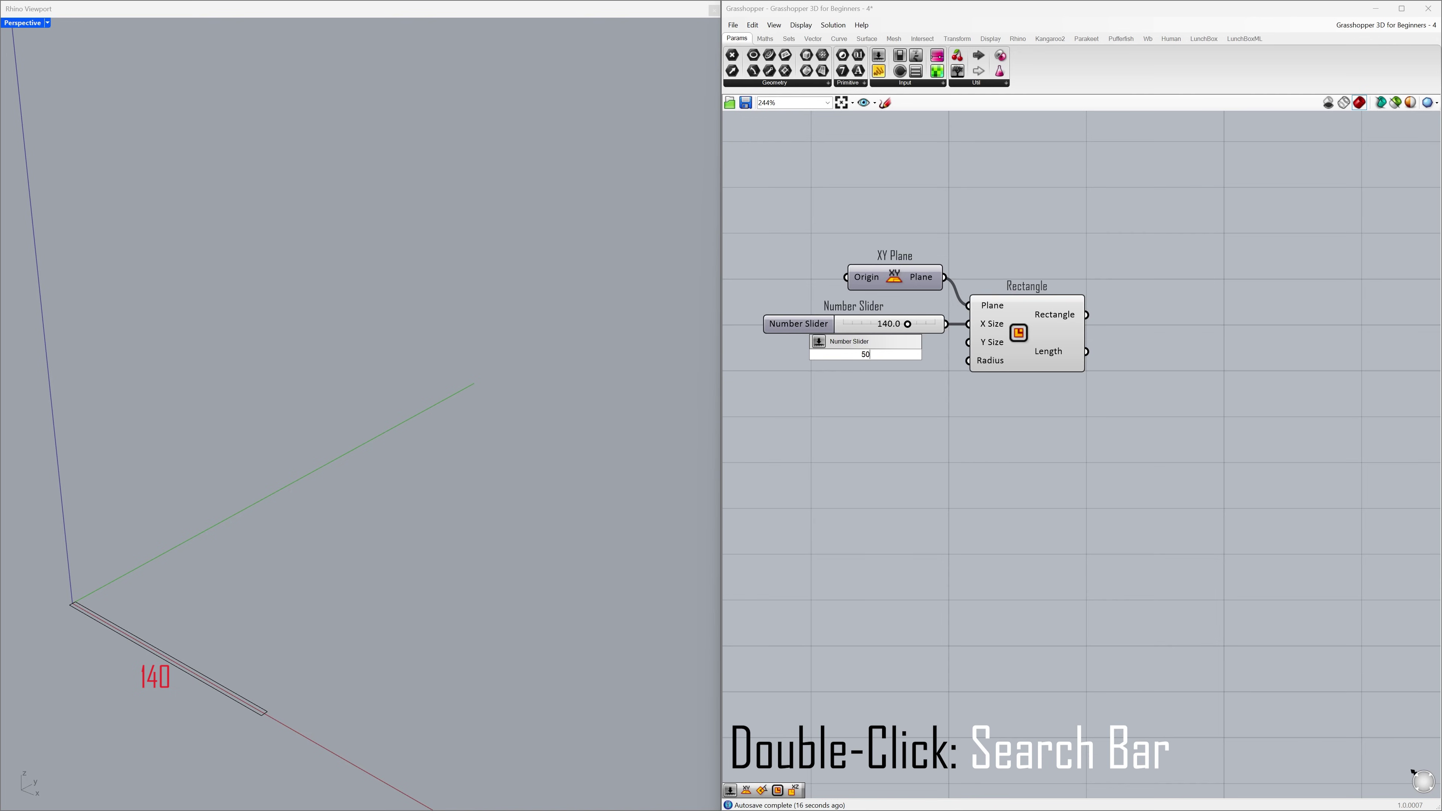
key("Return")
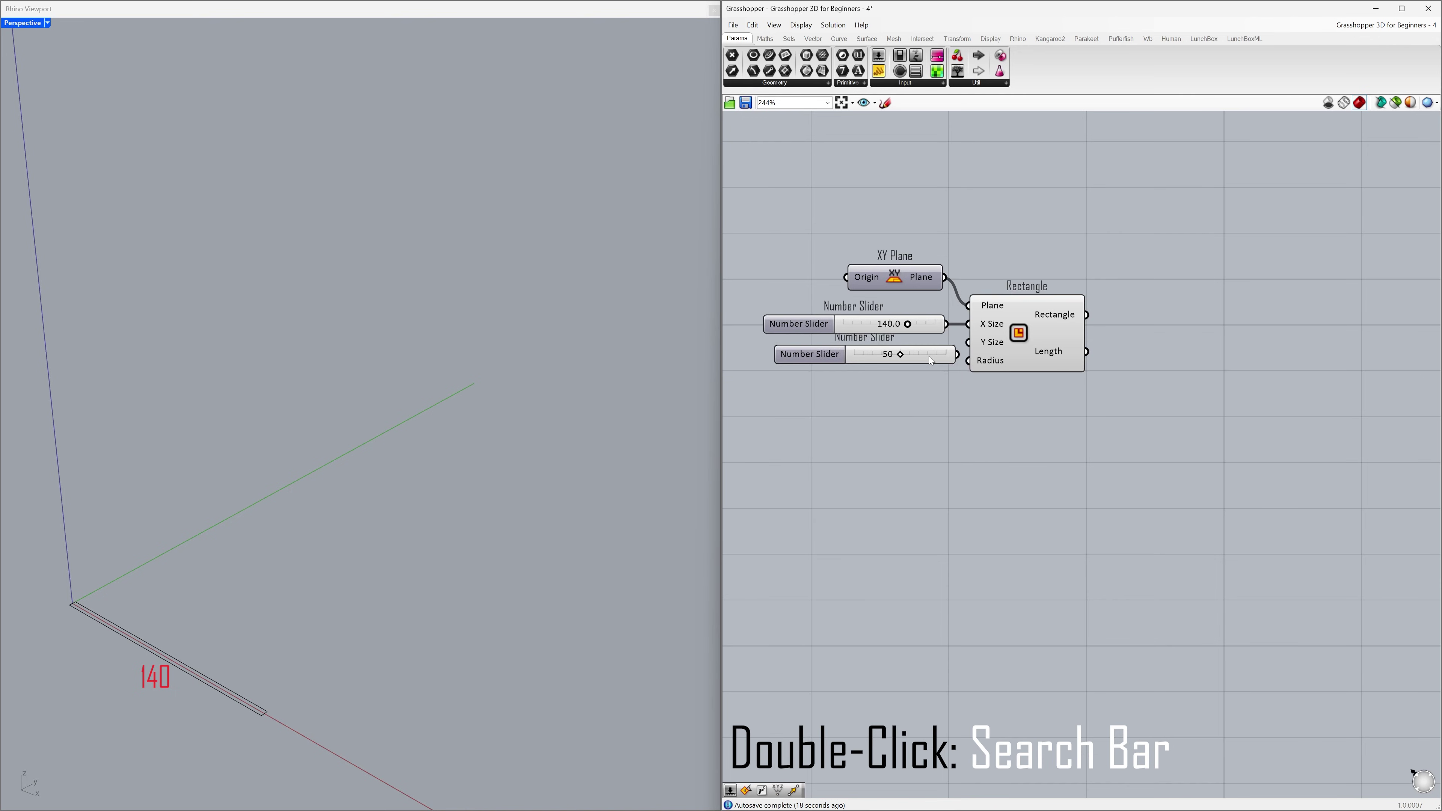
left_click_drag(928, 356, 871, 347)
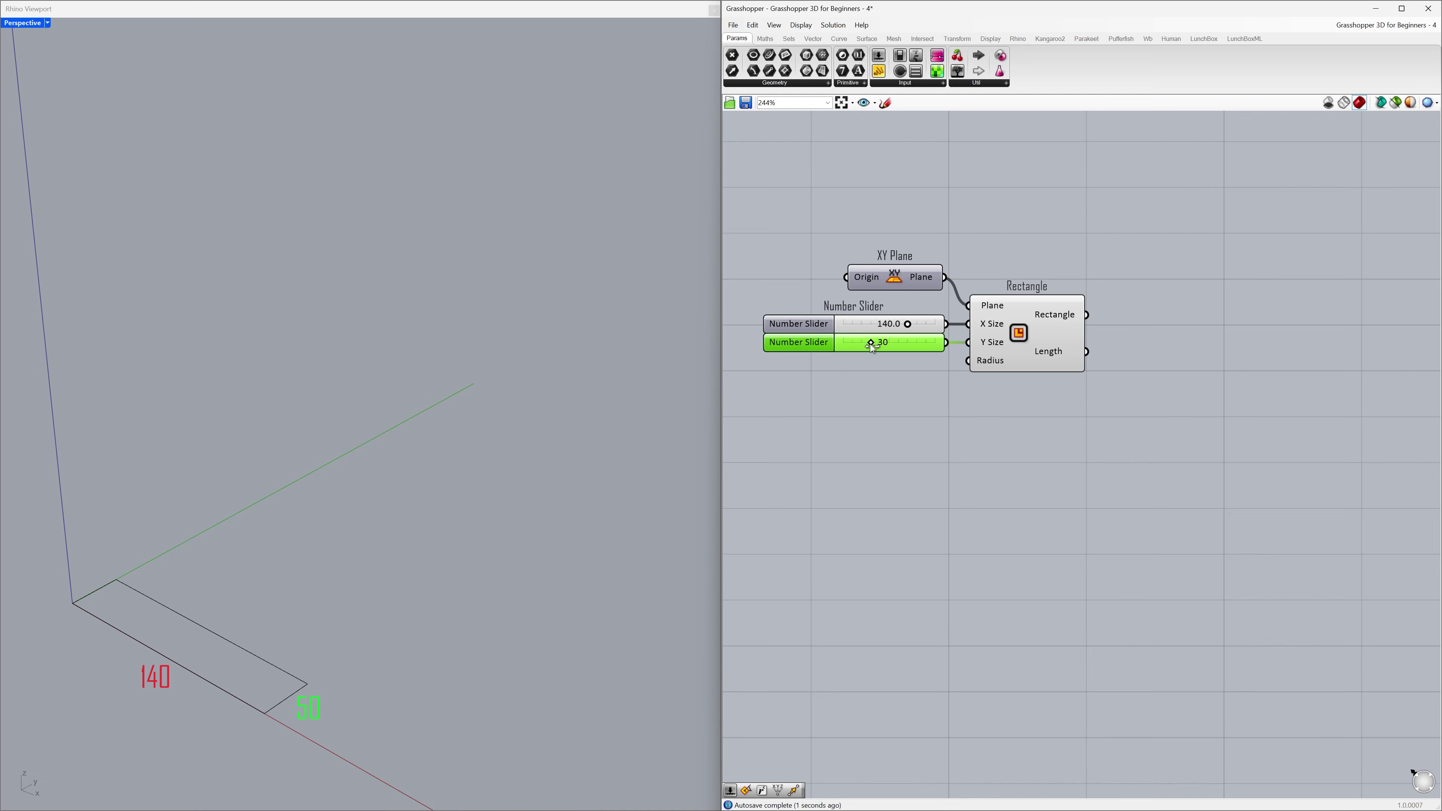
left_click(871, 373)
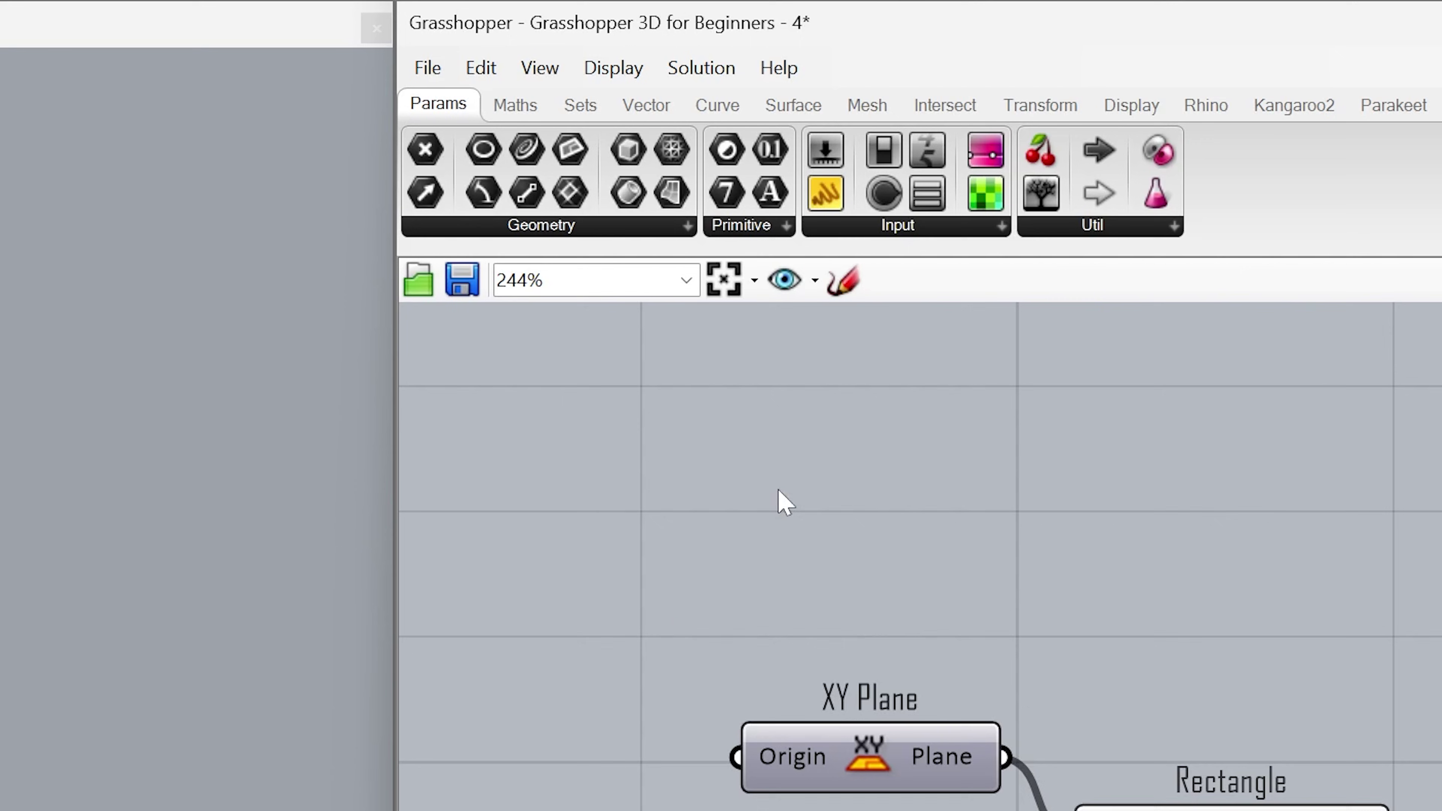
Add a Move component and feed the Rectangle into its Geometry input.
left_click(1014, 69)
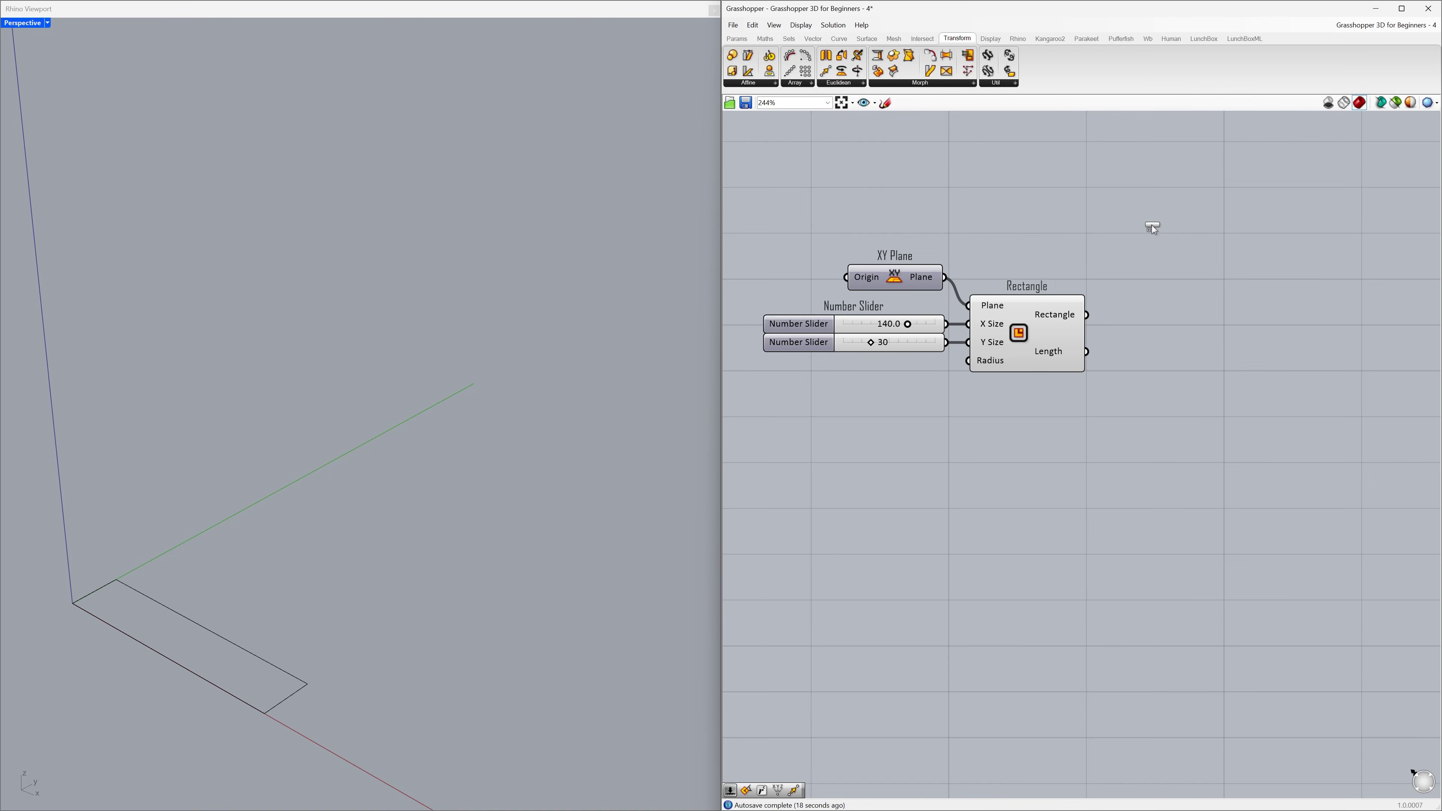
left_click_drag(1206, 322, 1208, 323)
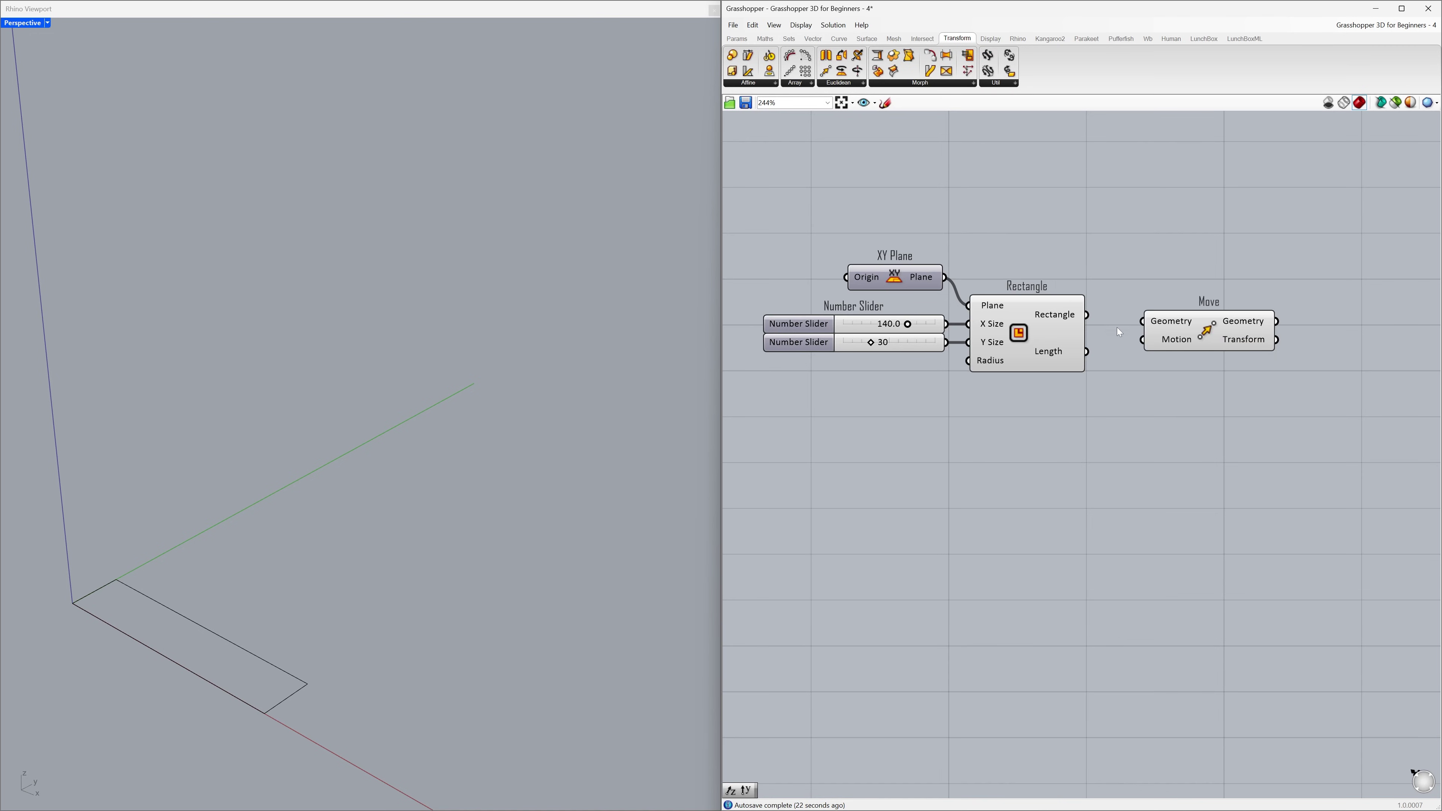
left_click_drag(1094, 325, 1278, 330)
left_click(1178, 336)
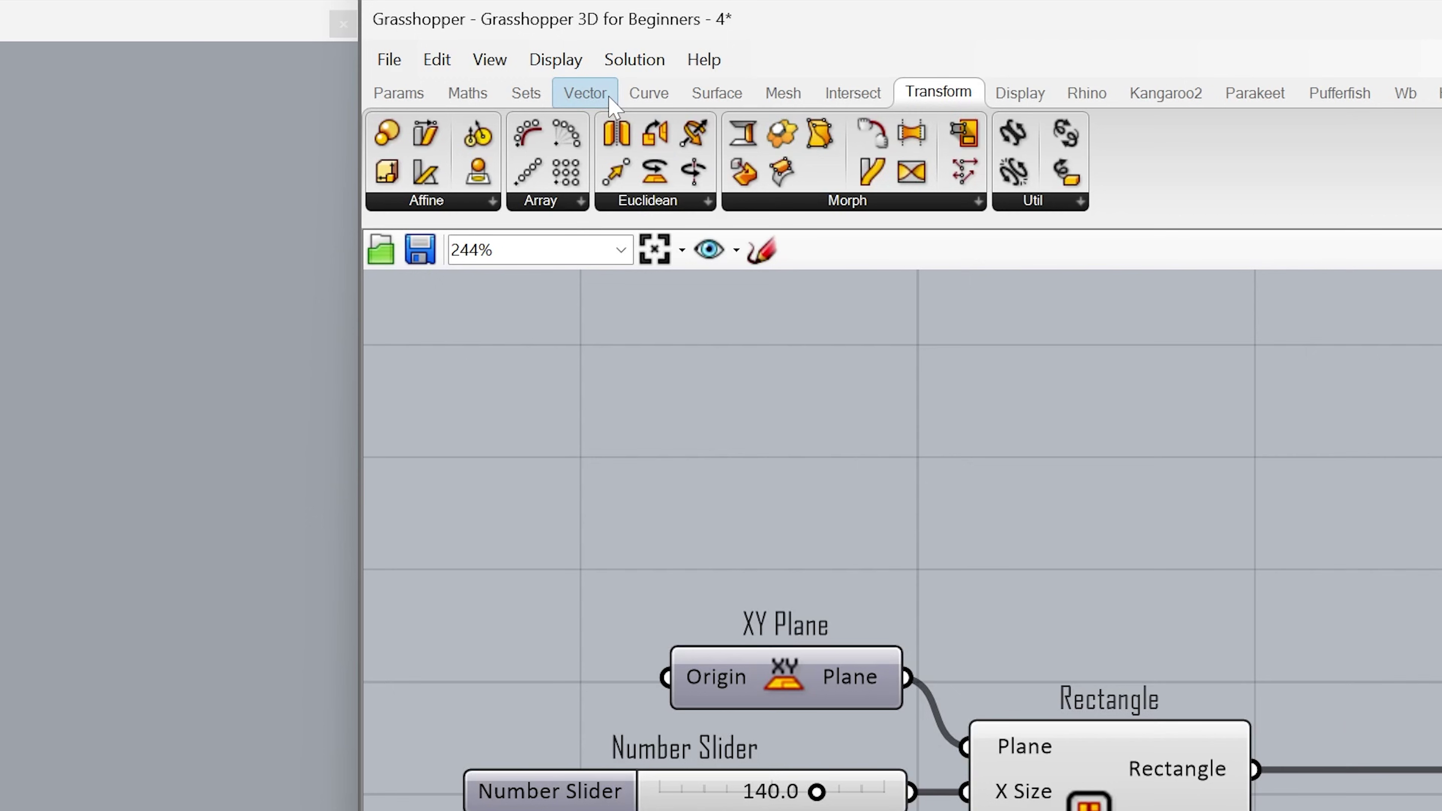
Add a Unit Y vector from Vector as the Move's Motion.
left_click(612, 100)
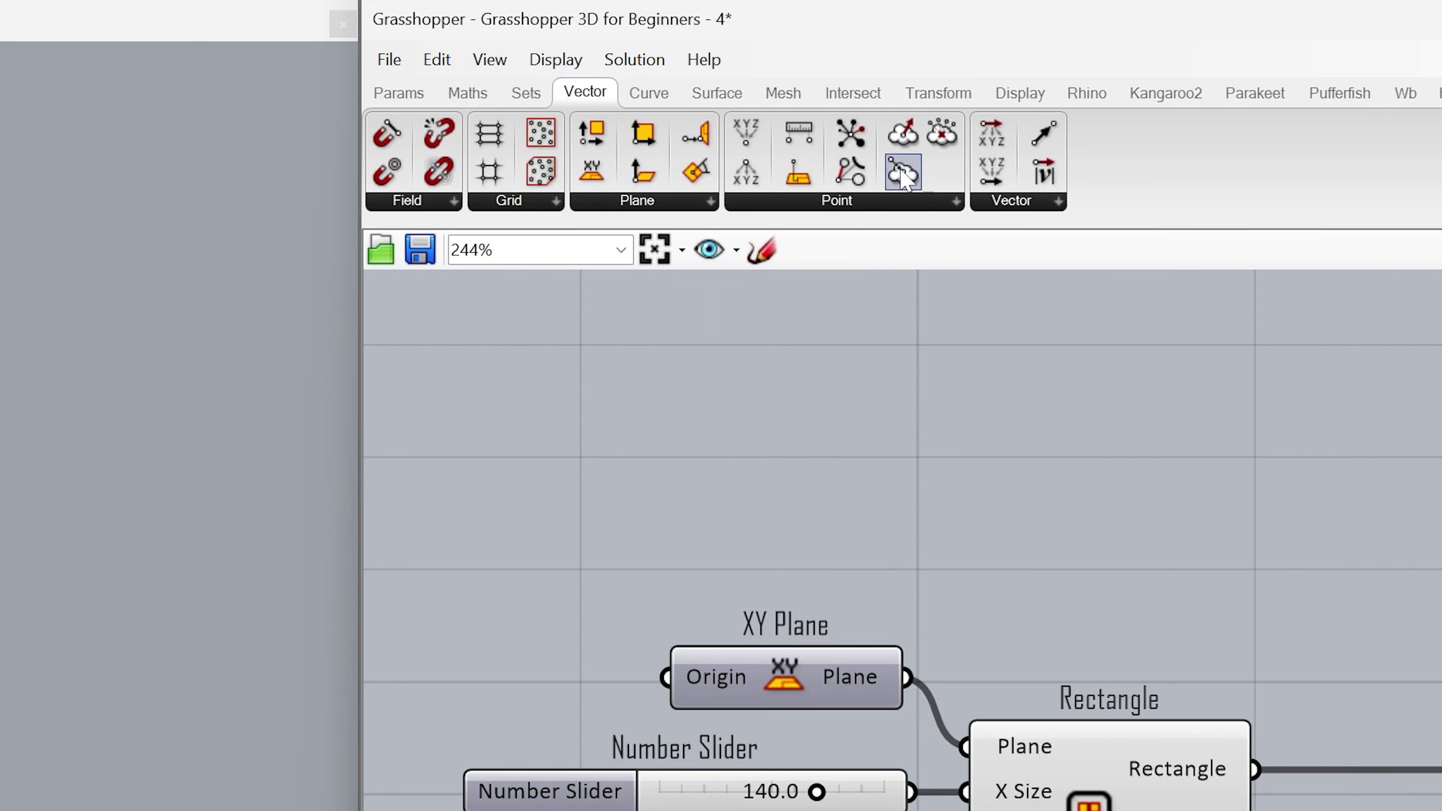
left_click(975, 204)
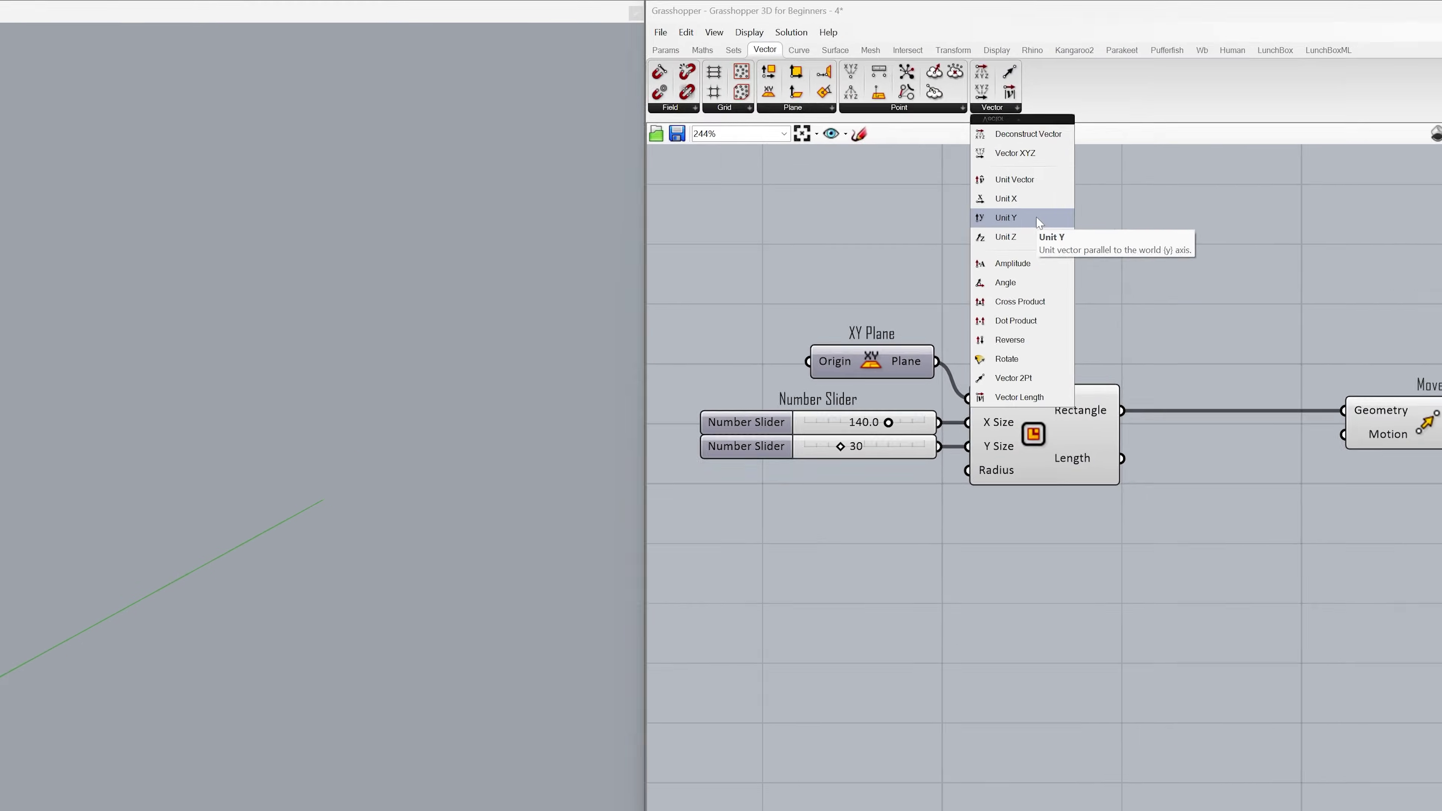
left_click(1097, 408)
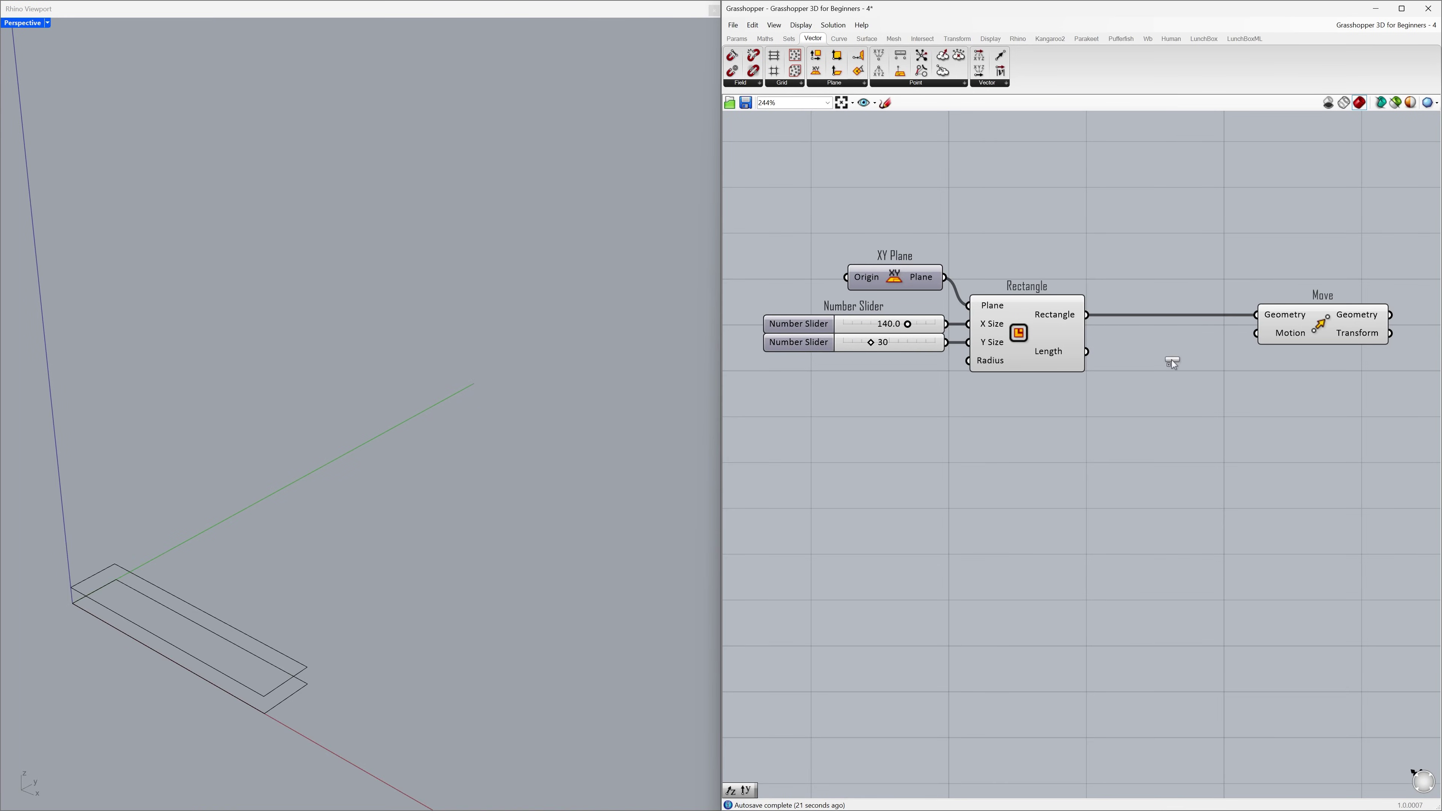
left_click(1175, 375)
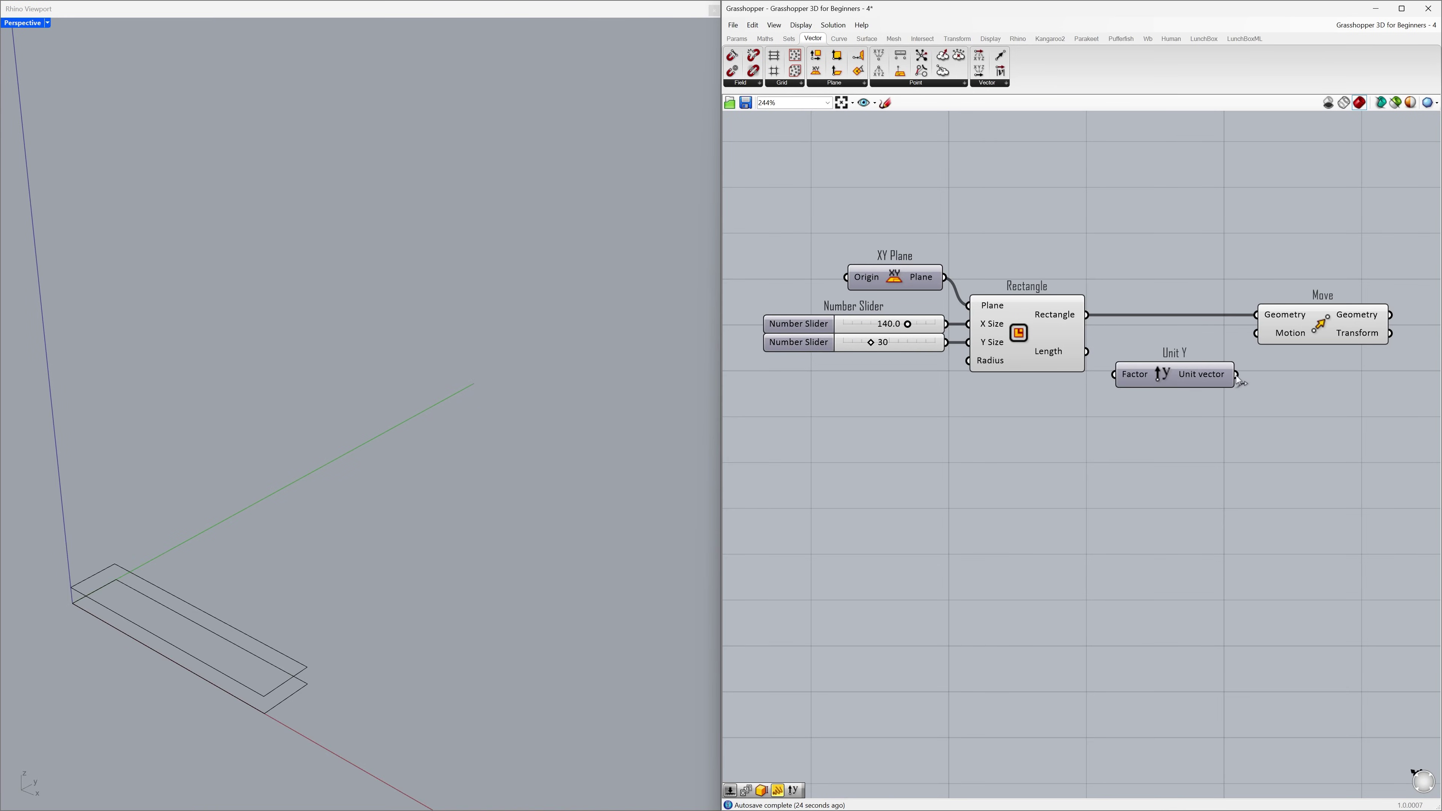
left_click_drag(1239, 381, 1249, 339)
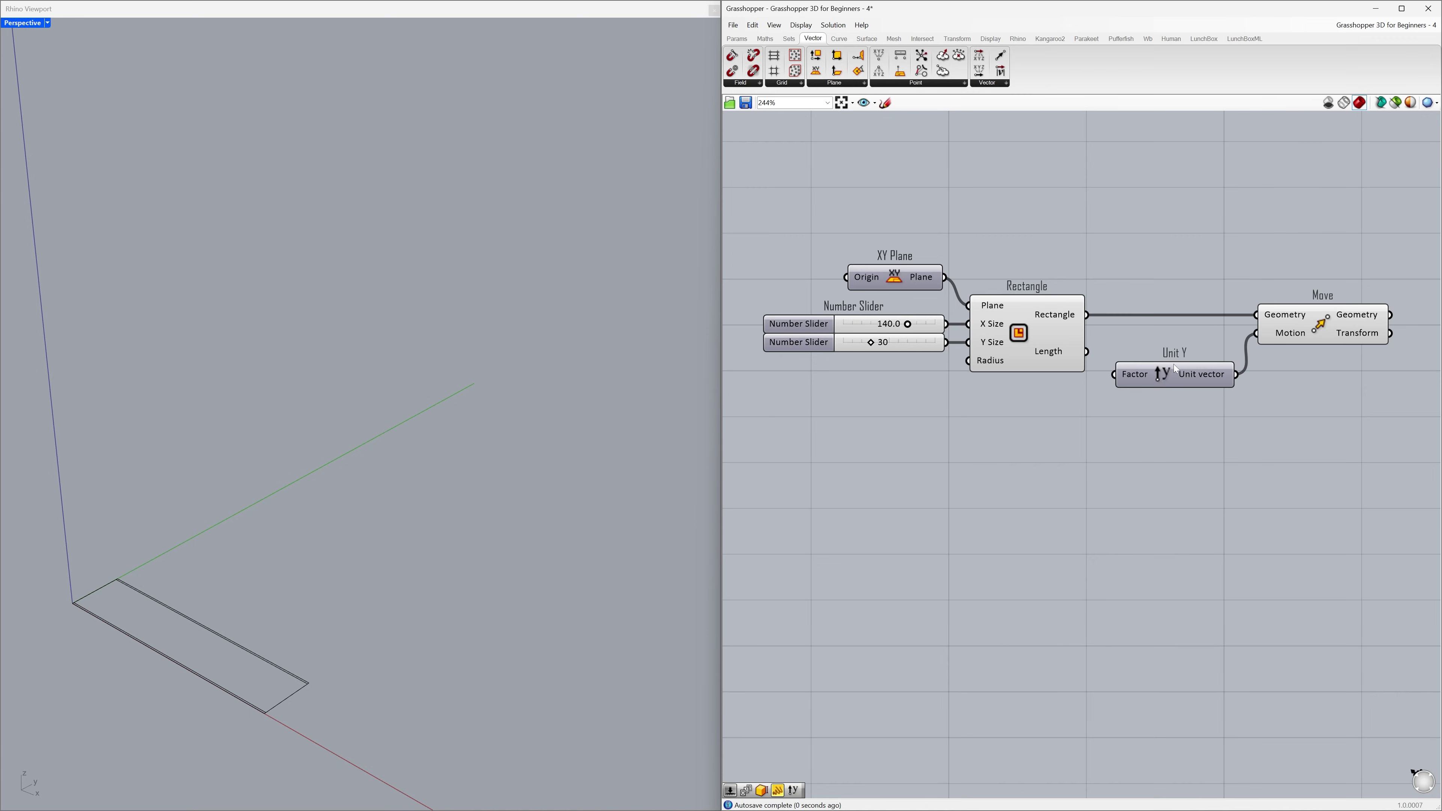
left_click_drag(1165, 380, 1168, 473)
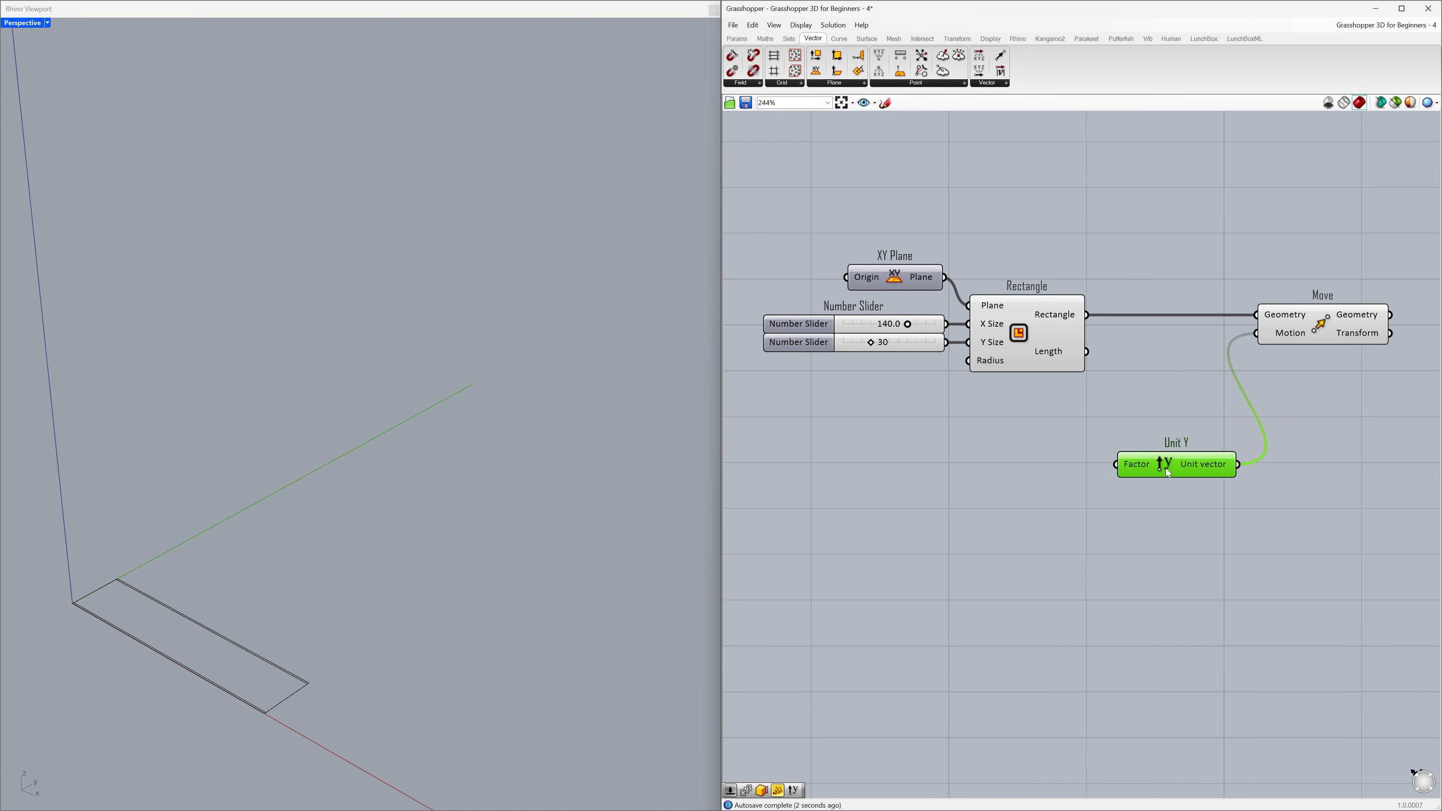
left_click(997, 458)
Create a 50 slider feeding Unit Y's Factor and adjust the offset to 32.
double_click(973, 452)
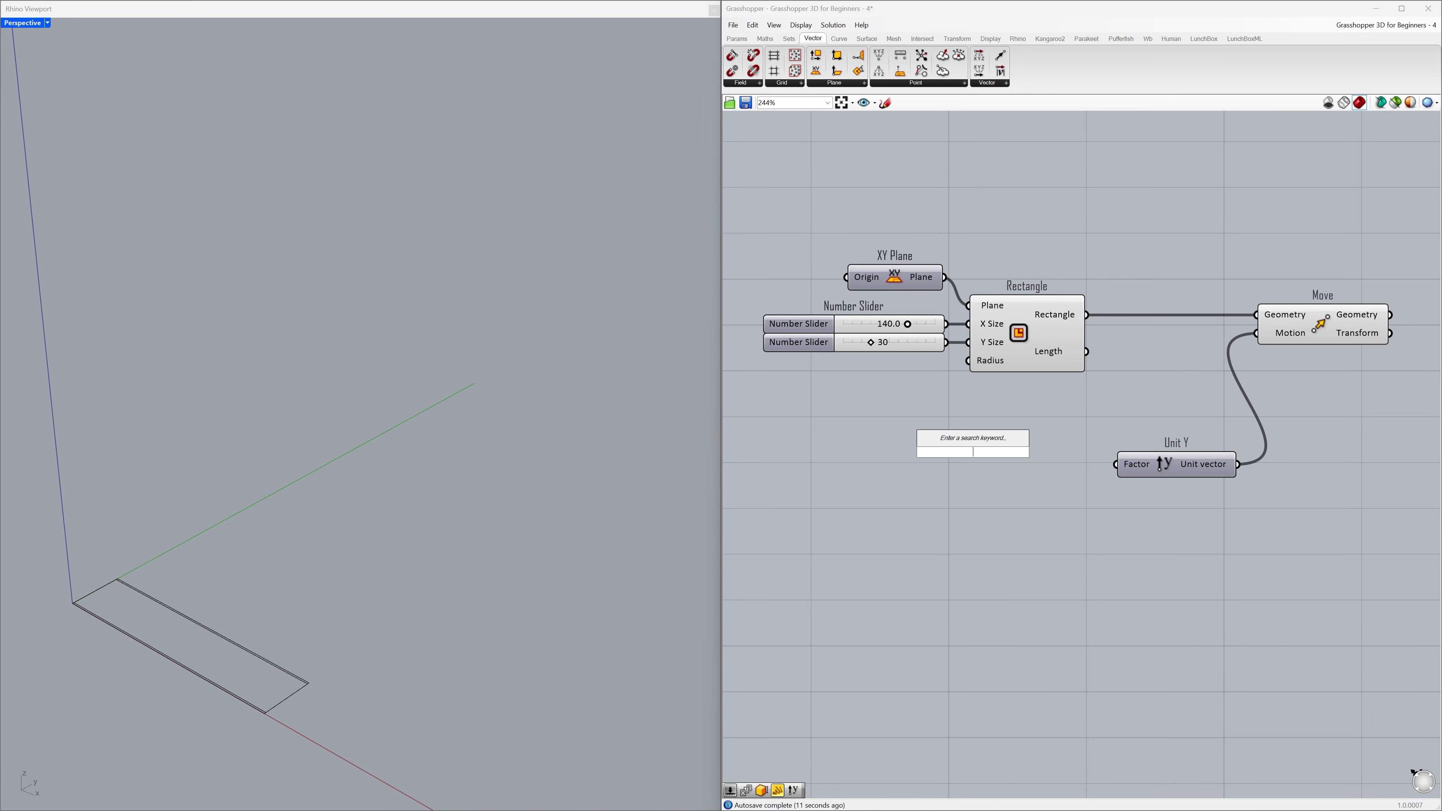
type("50")
key("Return")
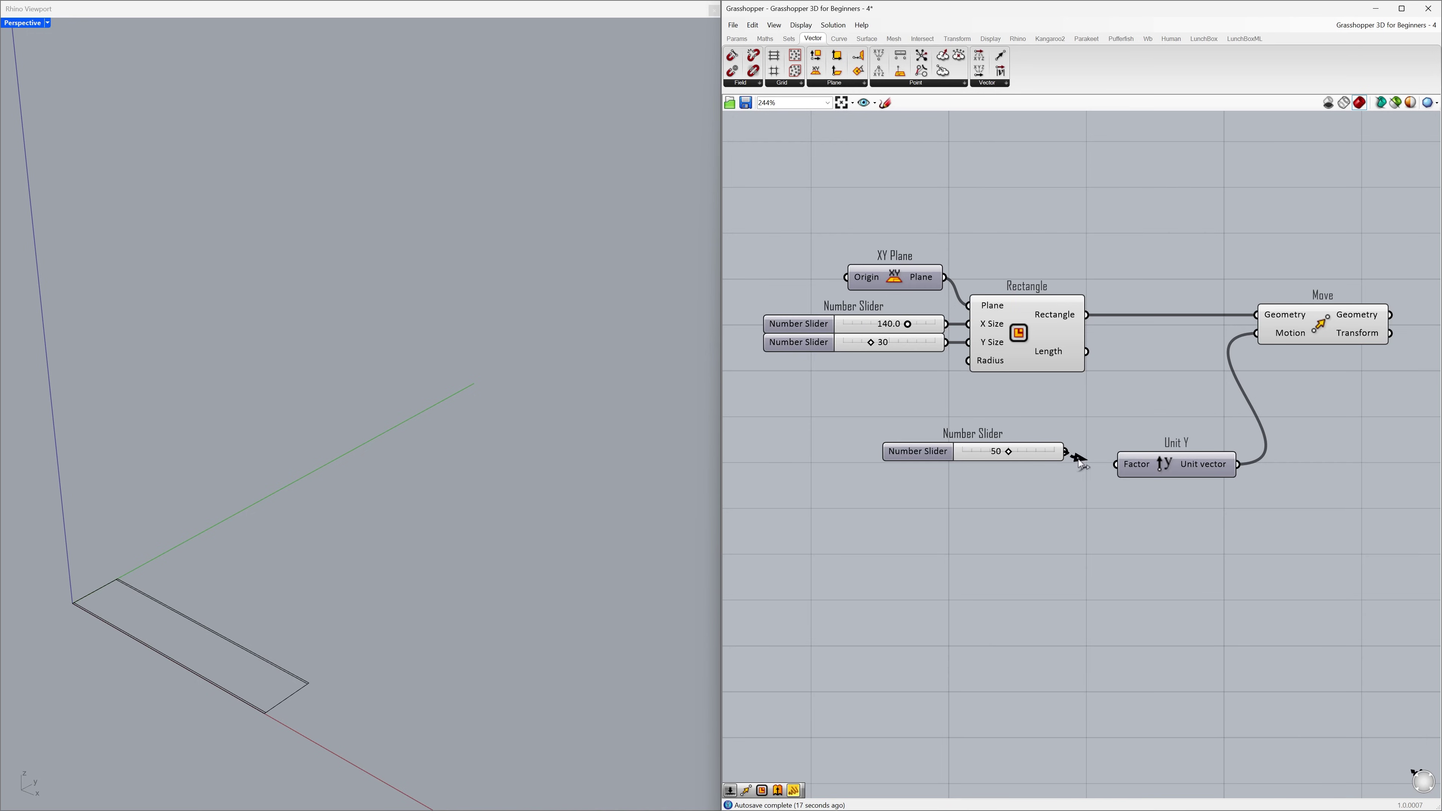
left_click_drag(1066, 452, 1116, 464)
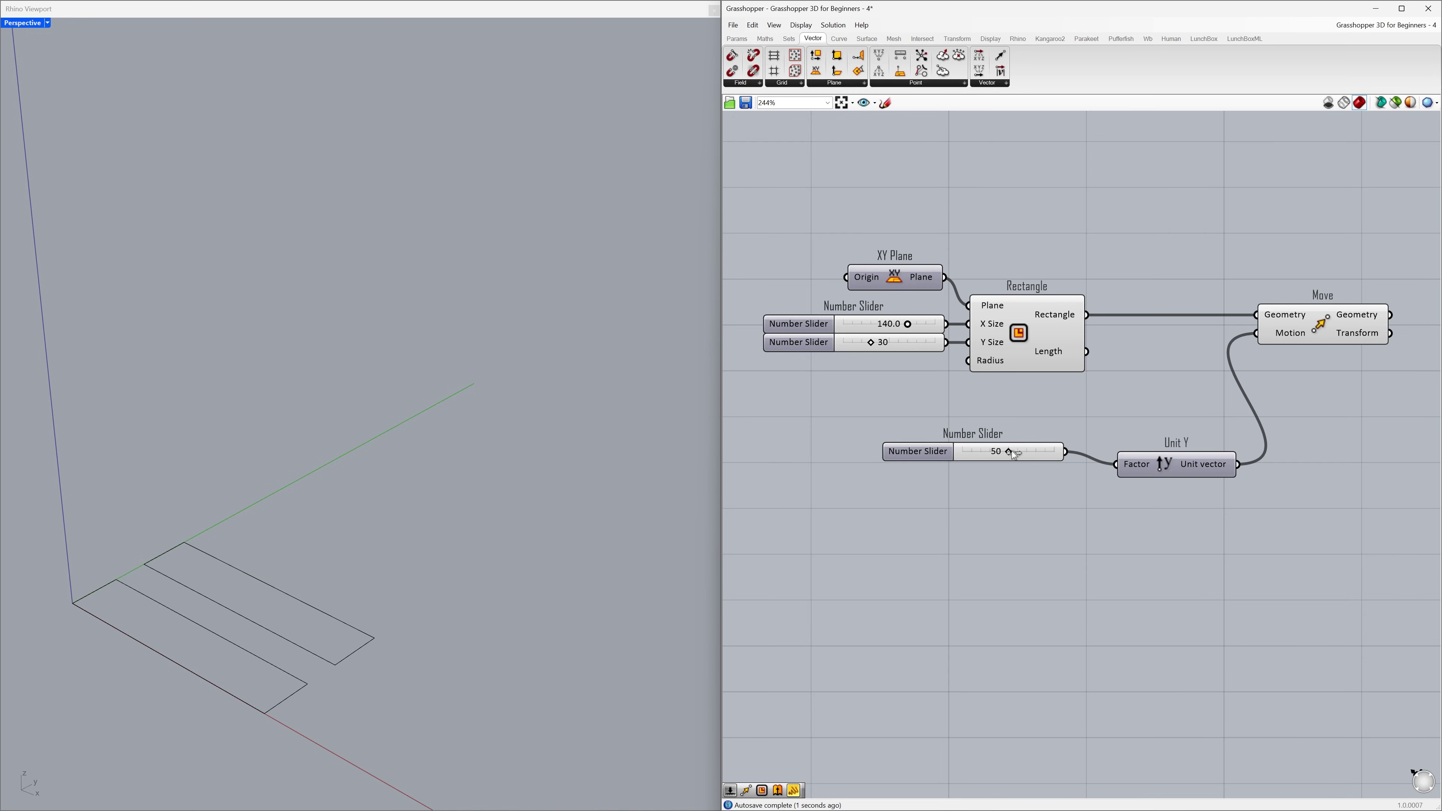
mouse_move(1014, 454)
left_mouse_down()
mouse_move(1055, 457)
mouse_move(997, 469)
left_mouse_up()
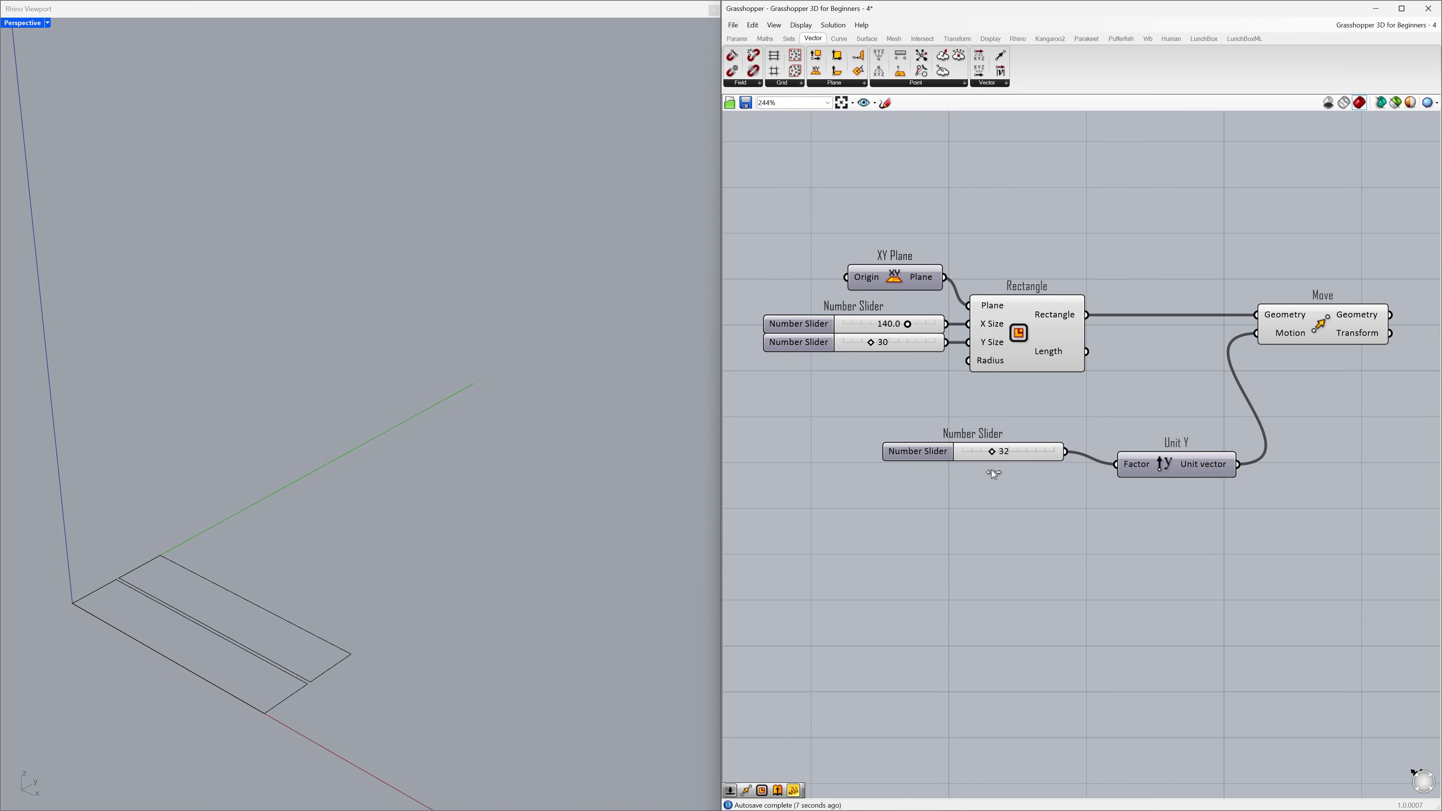
Delete the offset slider and wire the 30 Y Size slider into Unit Y's Factor.
left_click_drag(993, 473, 992, 474)
left_click(971, 452)
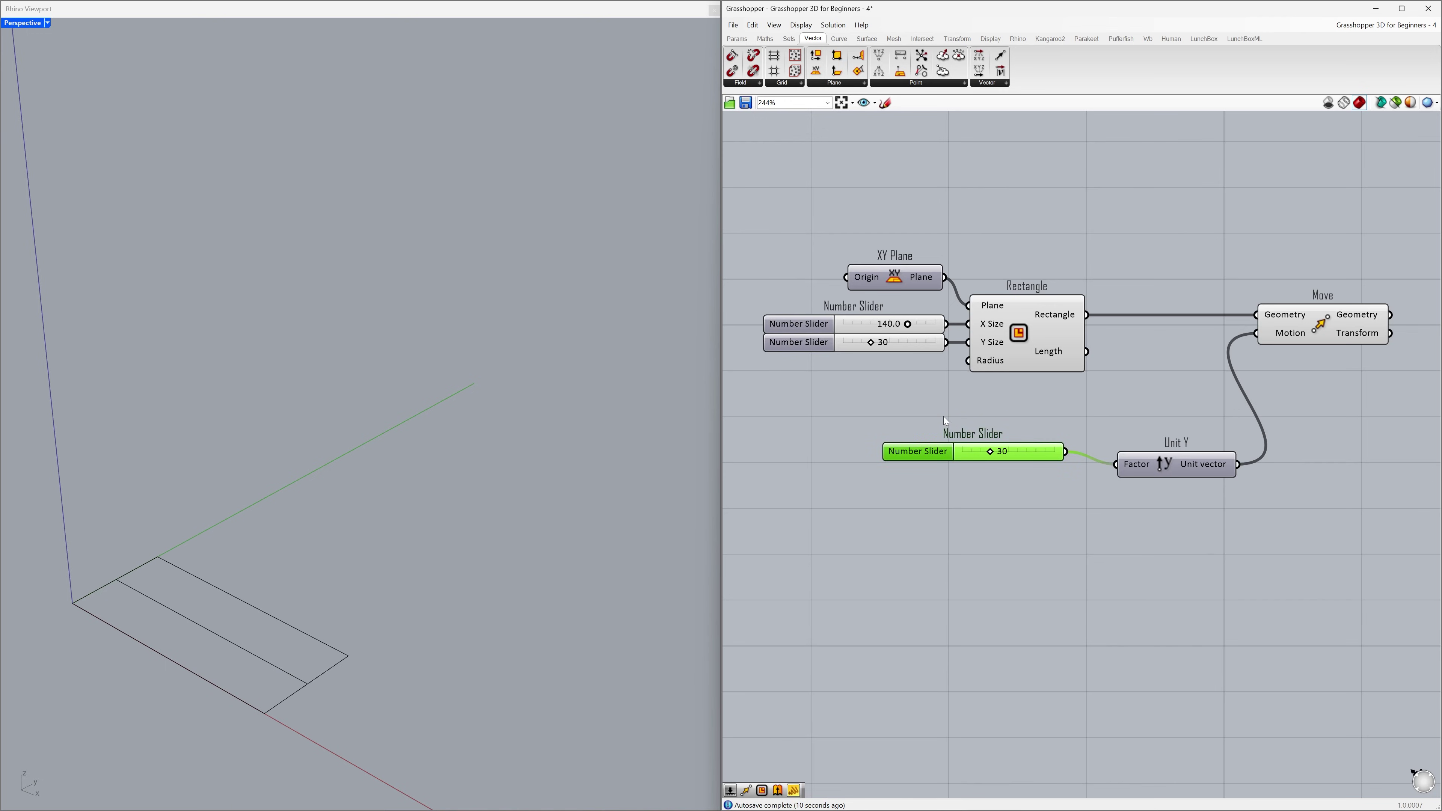
left_click(911, 348, "shift")
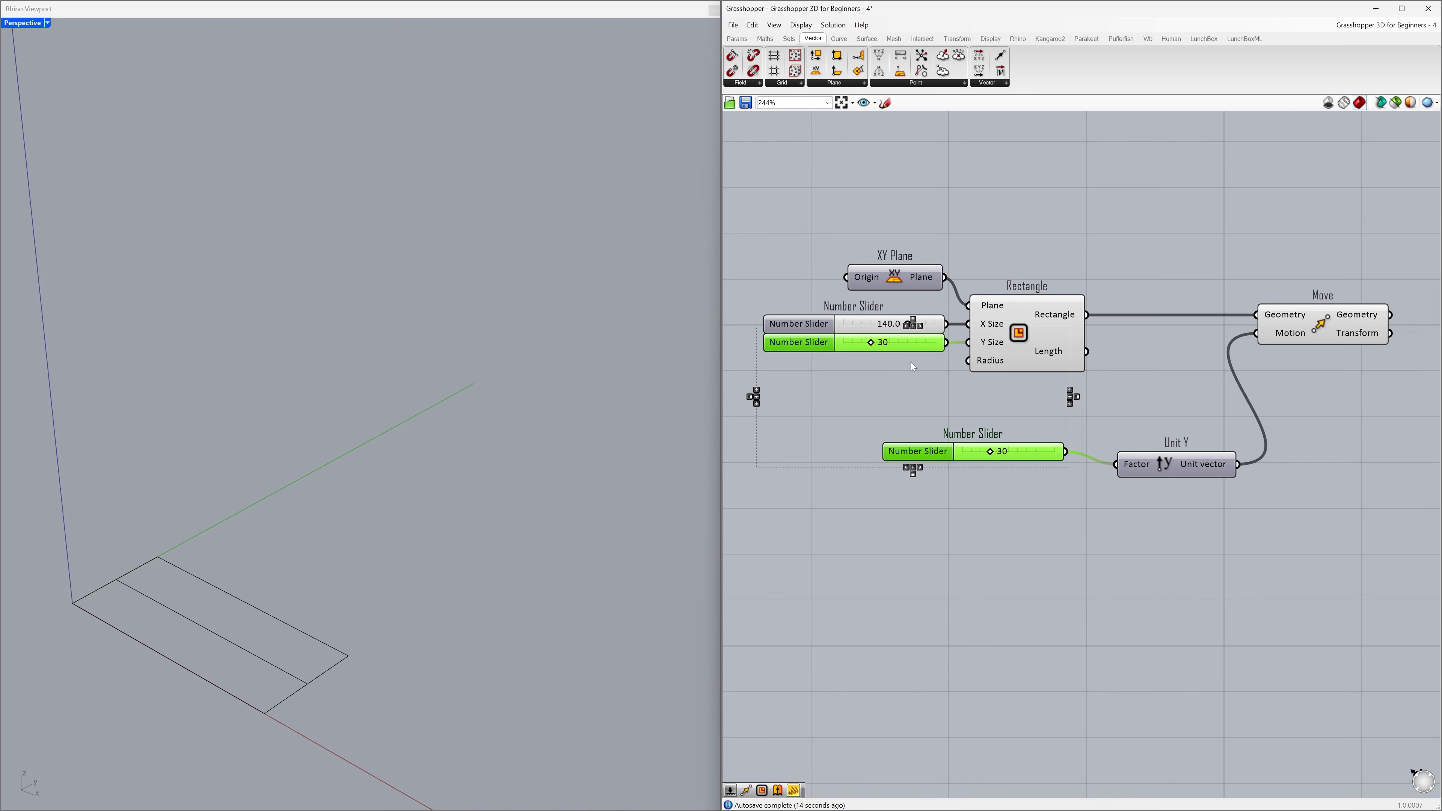
left_click(917, 386)
left_click(924, 452)
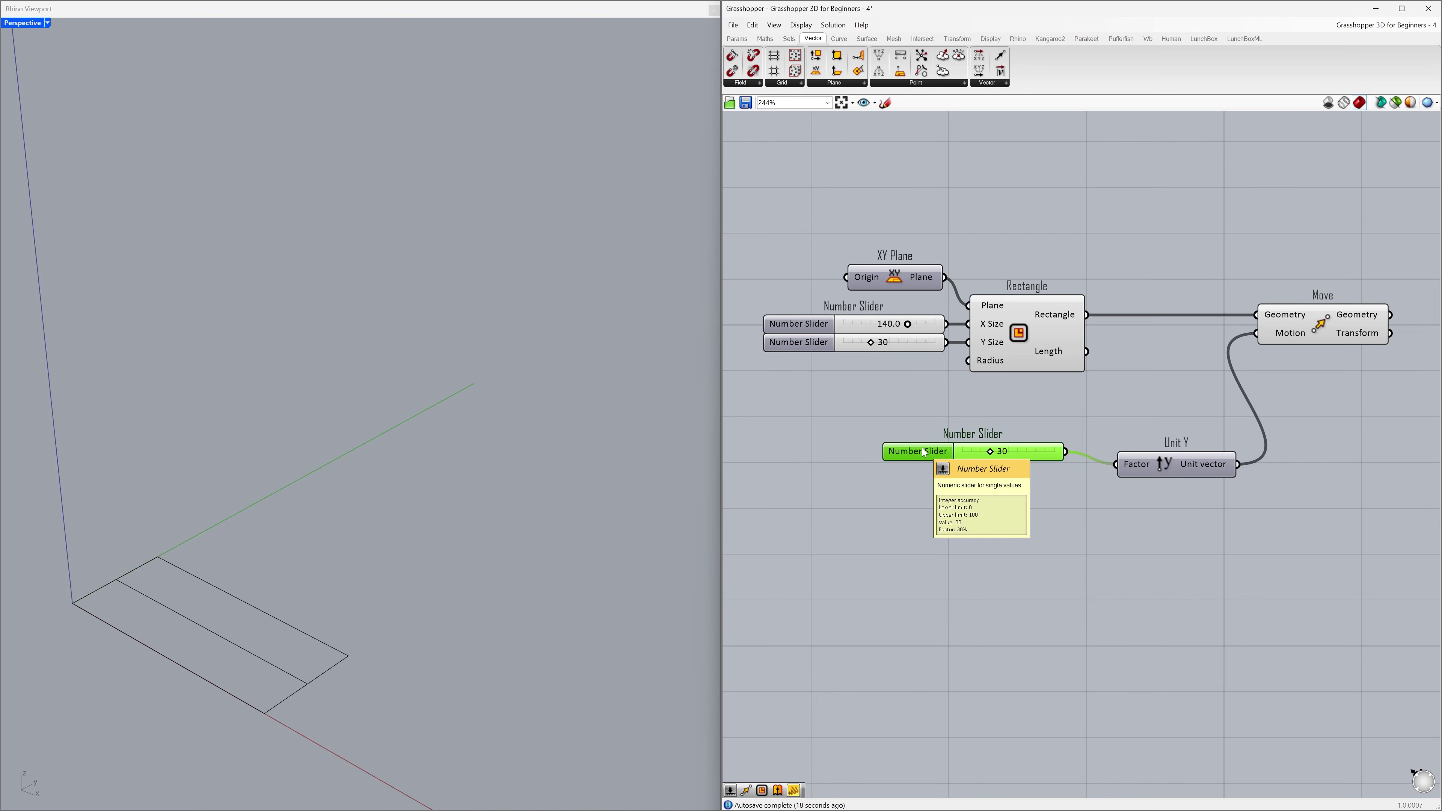
key("Delete")
left_click_drag(918, 343, 1115, 464)
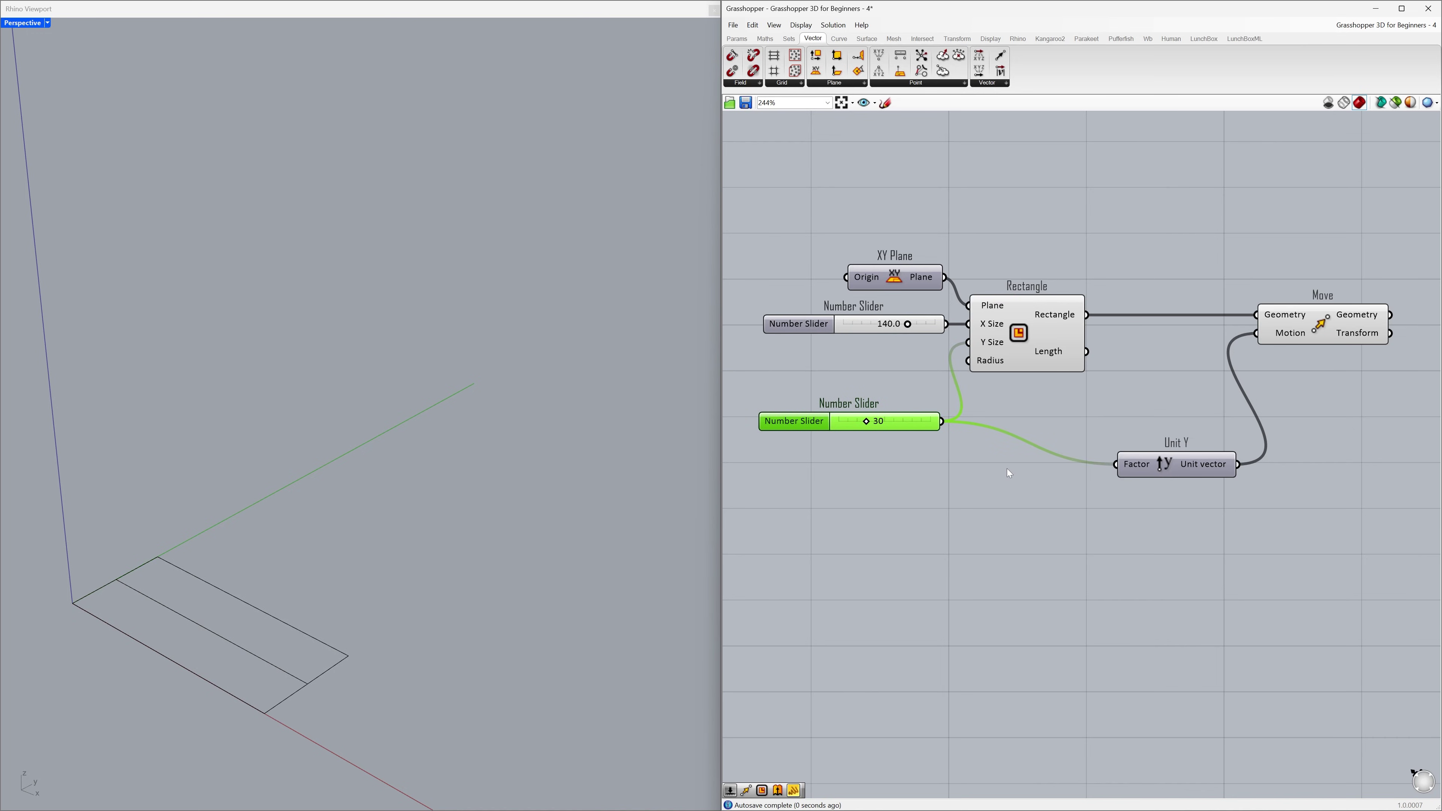
left_click(954, 452)
mouse_move(867, 421)
left_mouse_down()
mouse_move(910, 423)
mouse_move(858, 425)
mouse_move(871, 433)
left_mouse_up()
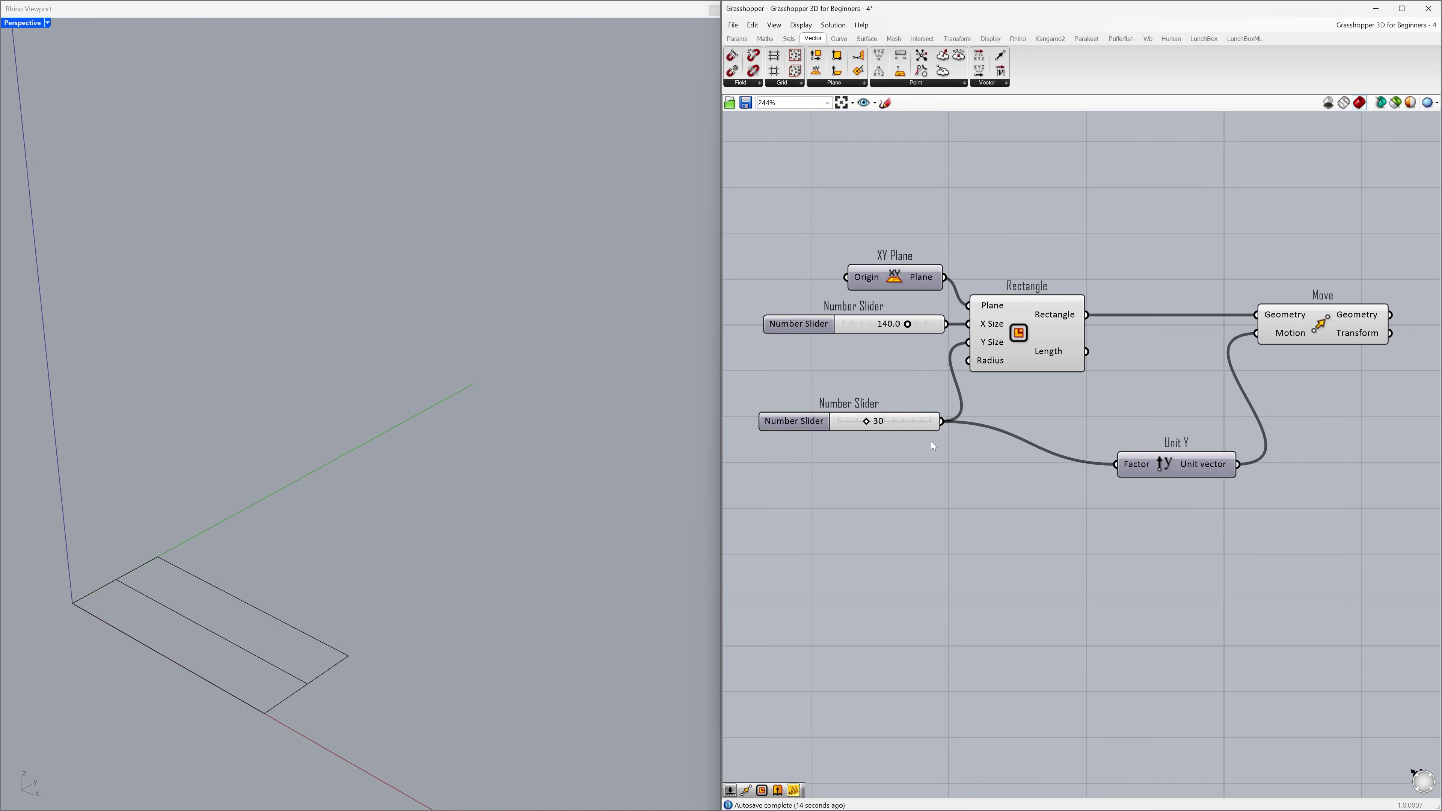
Disconnect the Y Size slider from Unit Y's Factor and move it back up.
left_click_drag(942, 423, 1112, 464, "ctrl")
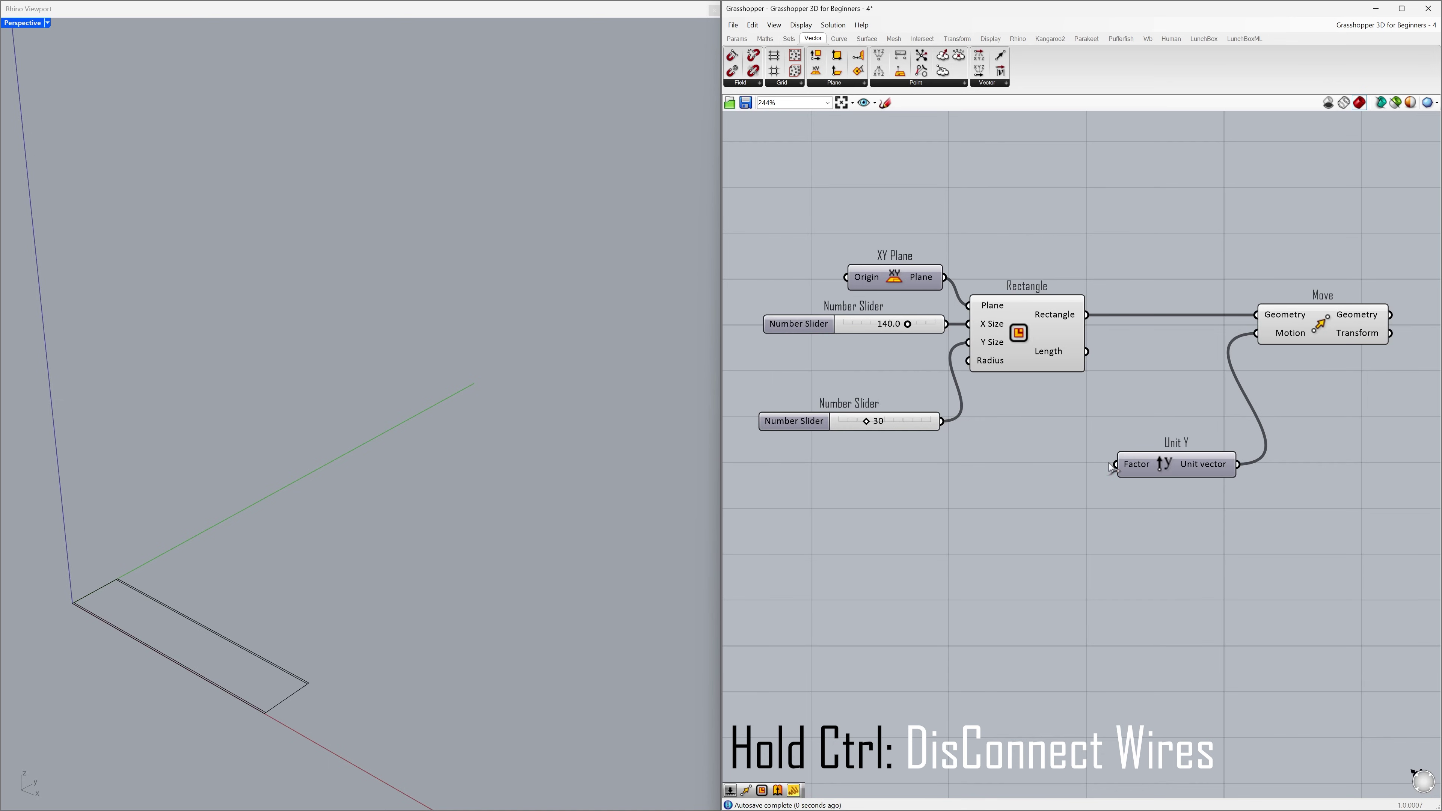
left_click_drag(924, 426, 924, 391)
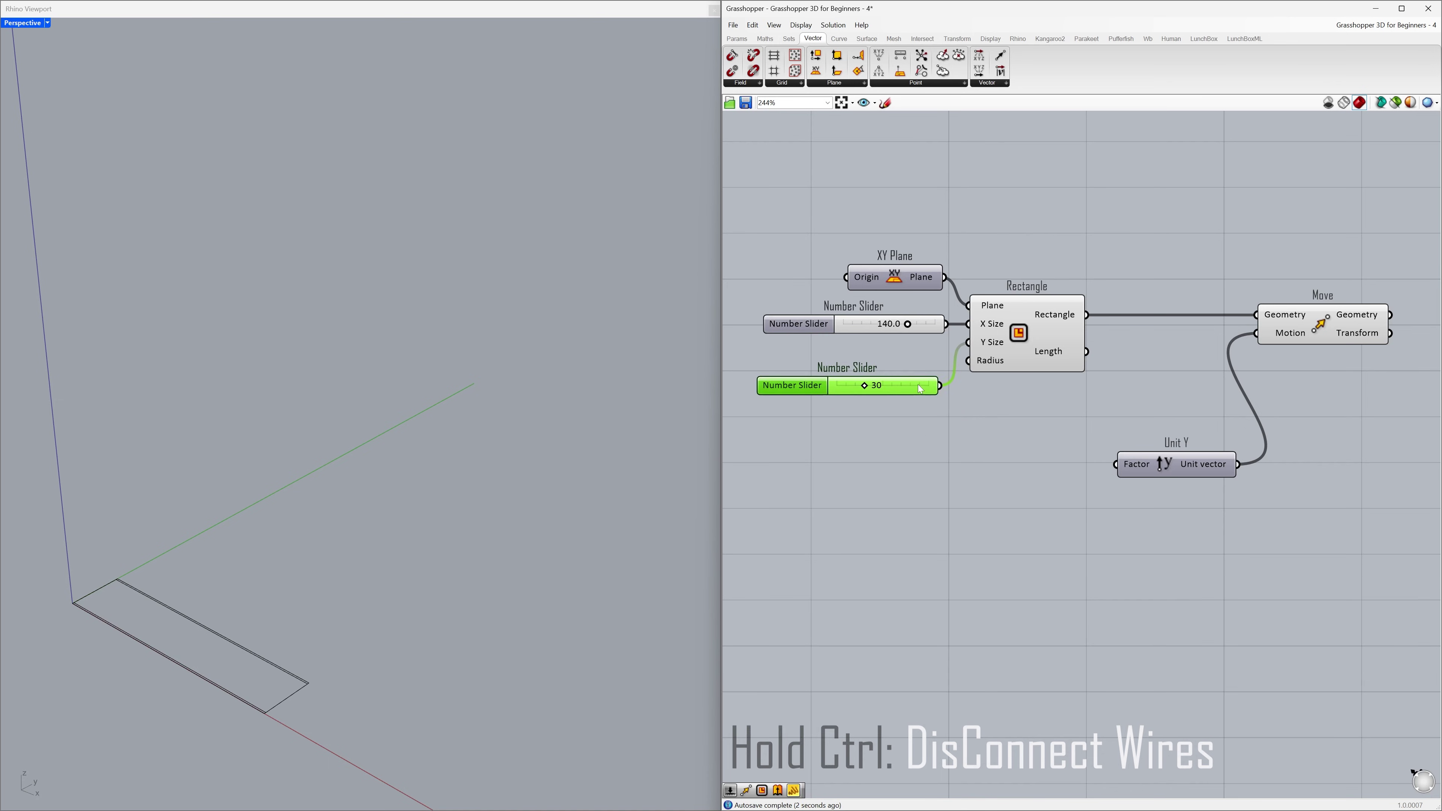
left_click(851, 212)
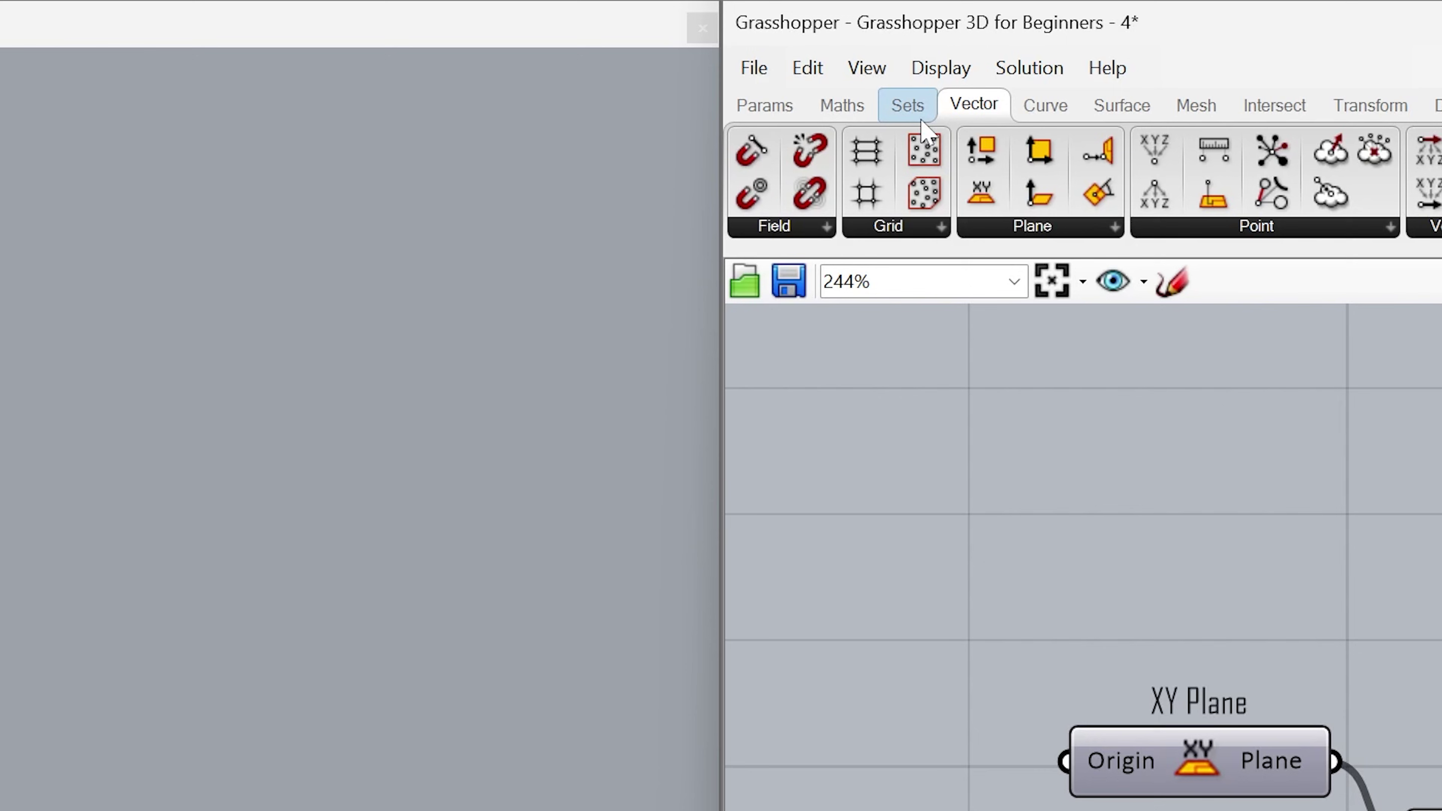
Place a Series component from Sets > Sequence below the Rectangle.
left_click(871, 85)
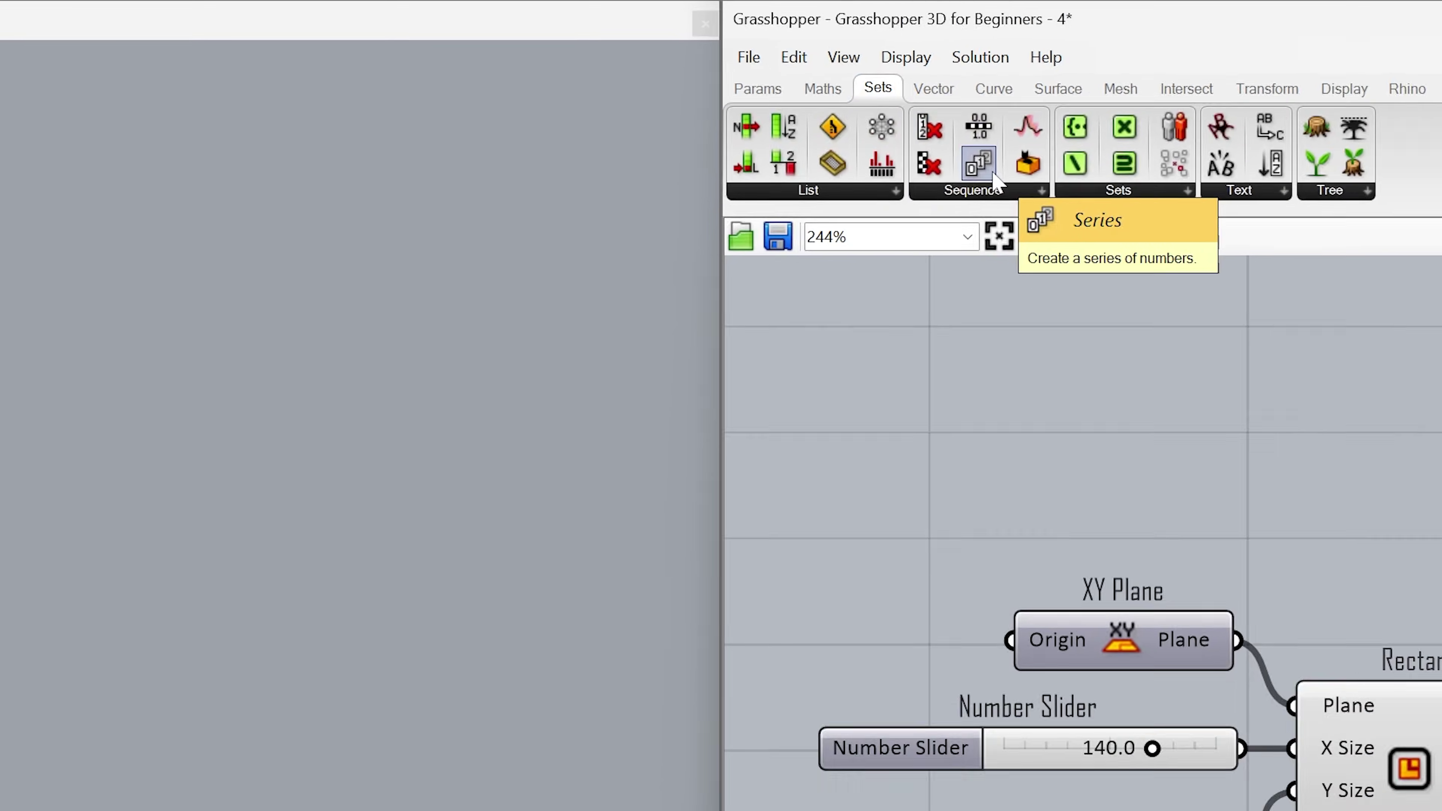
left_click(1044, 207)
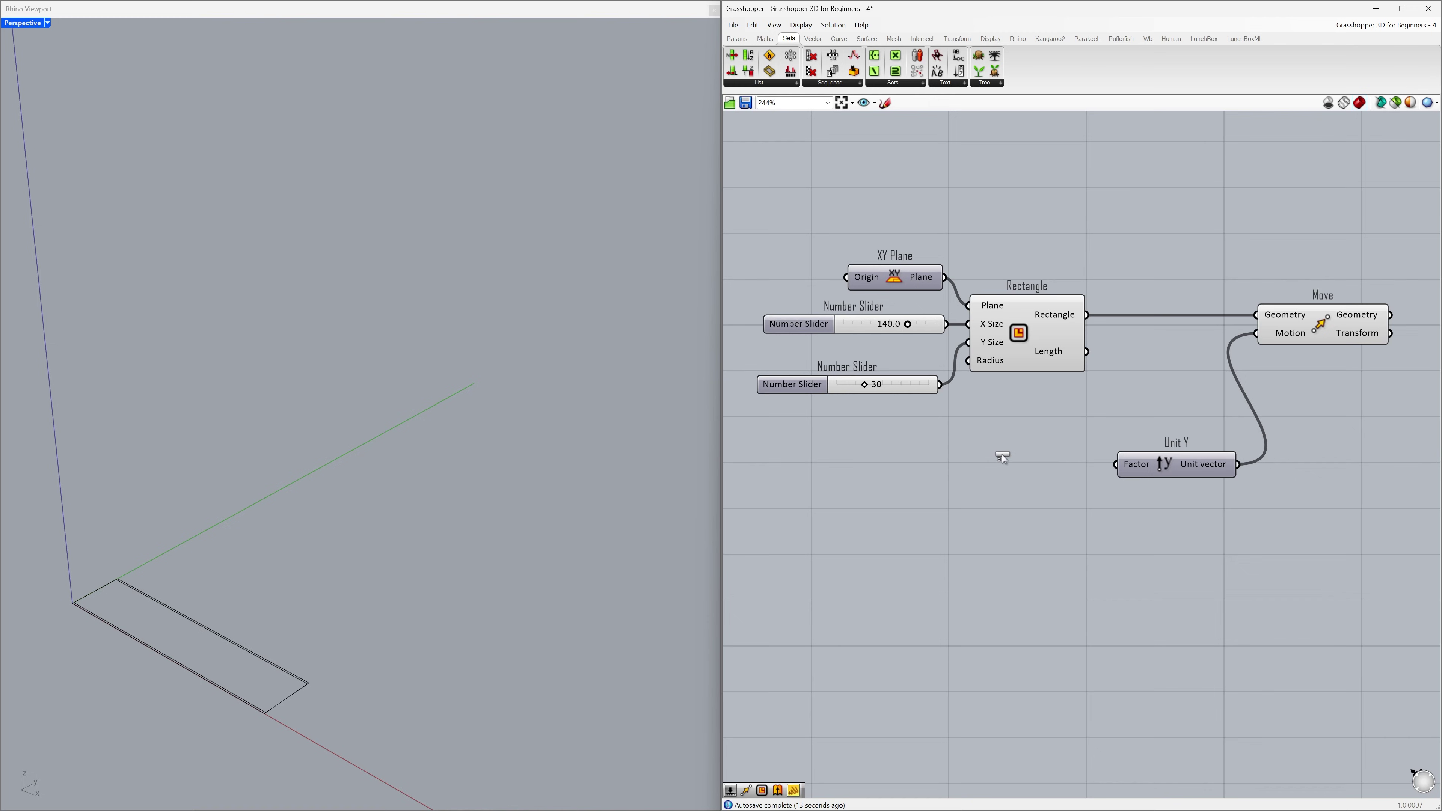
left_click(1002, 463)
mouse_move(1031, 465)
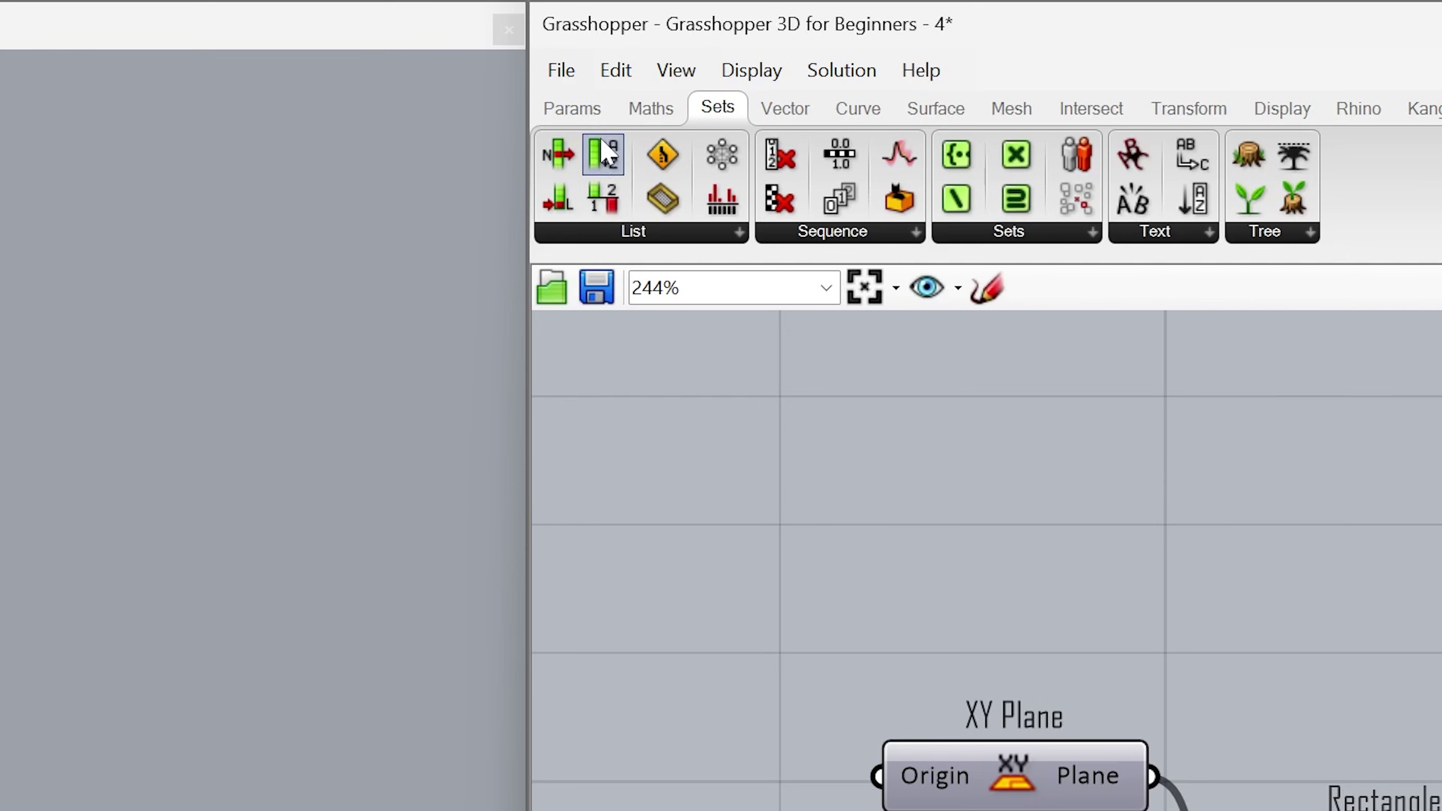
Add a Panel displaying the Series output values 0 to 9.
left_click(599, 117)
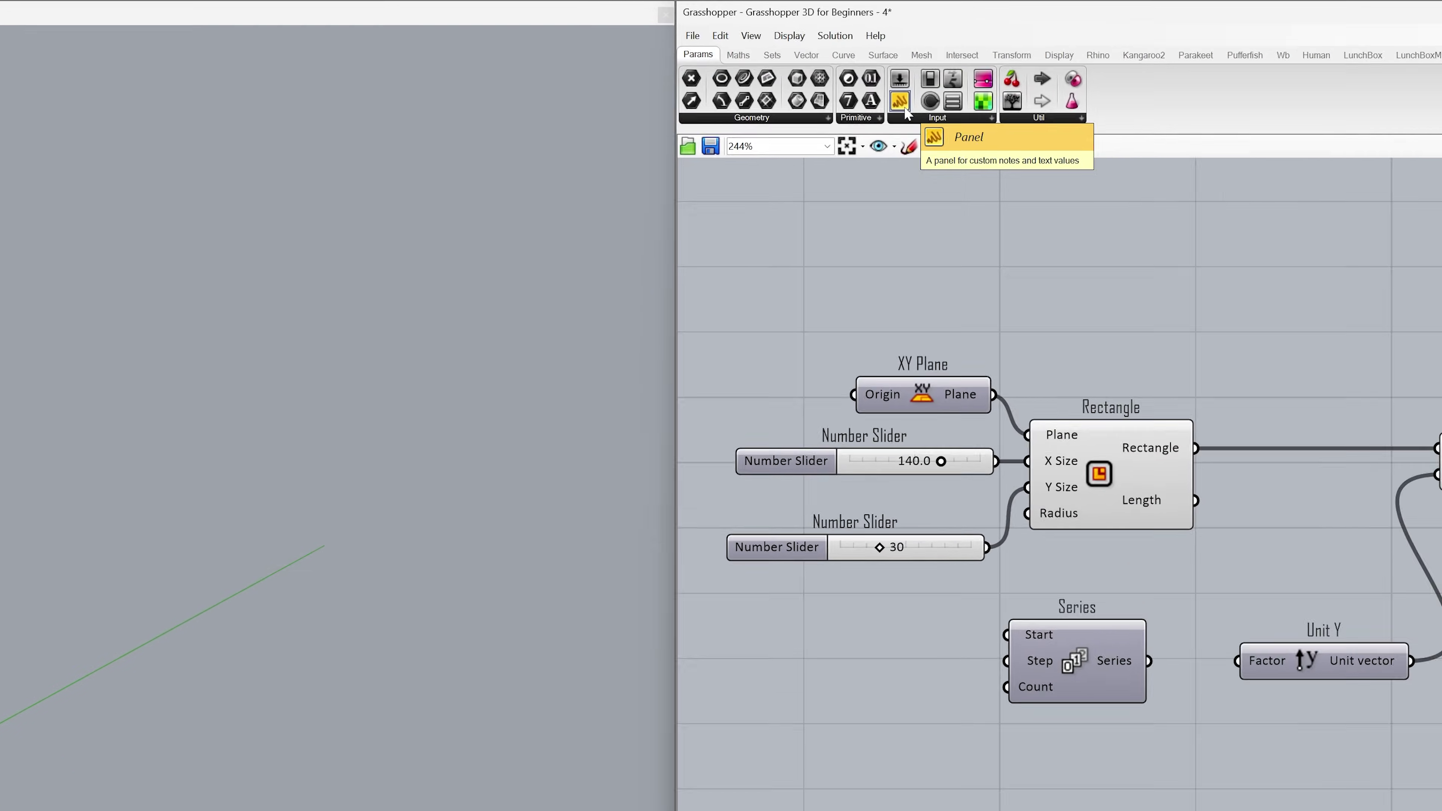
left_click_drag(906, 112, 1271, 647)
left_click_drag(1175, 516, 1183, 533)
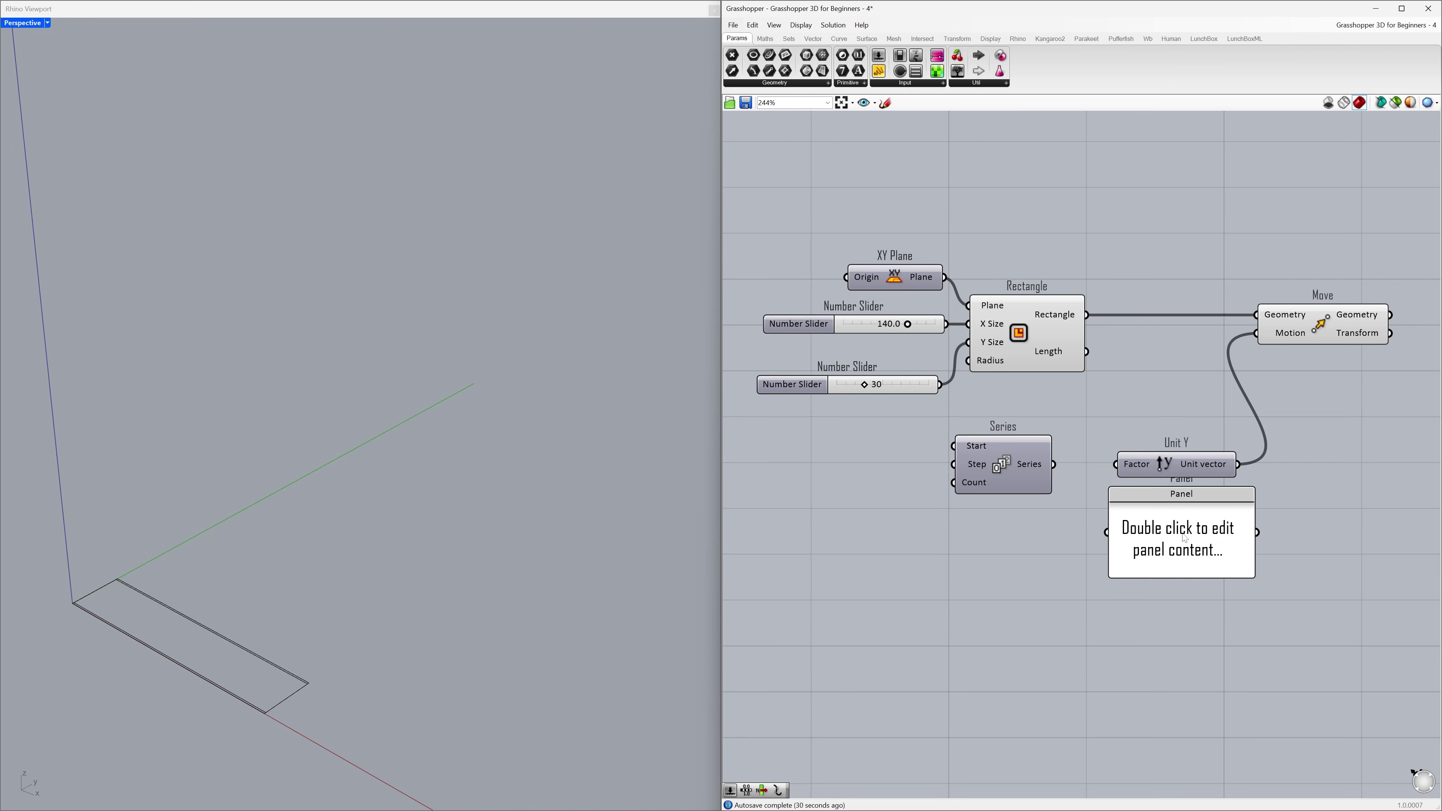
left_click_drag(1180, 469, 1181, 346)
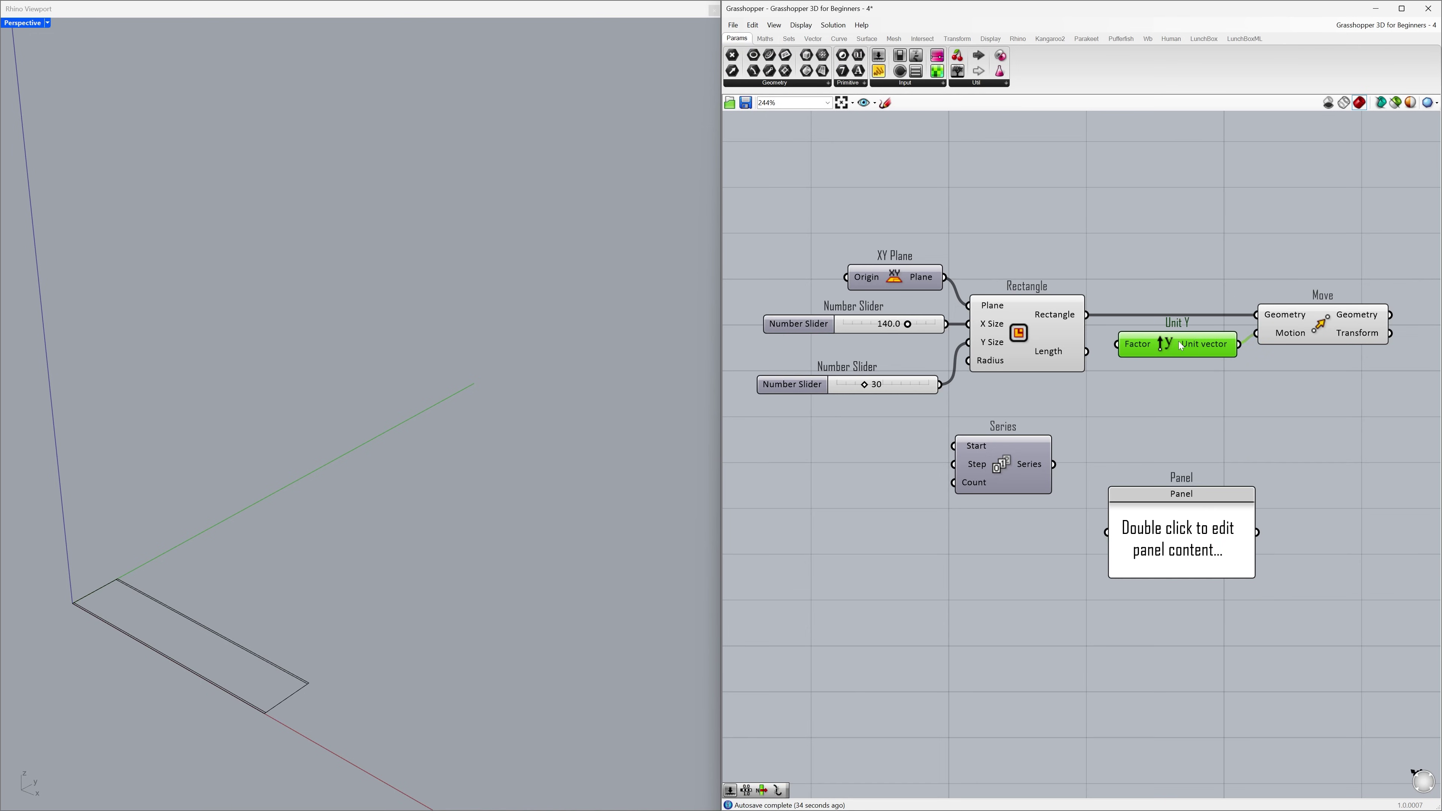
left_click(1165, 387)
left_click_drag(1054, 465, 1152, 765)
left_click(1013, 554)
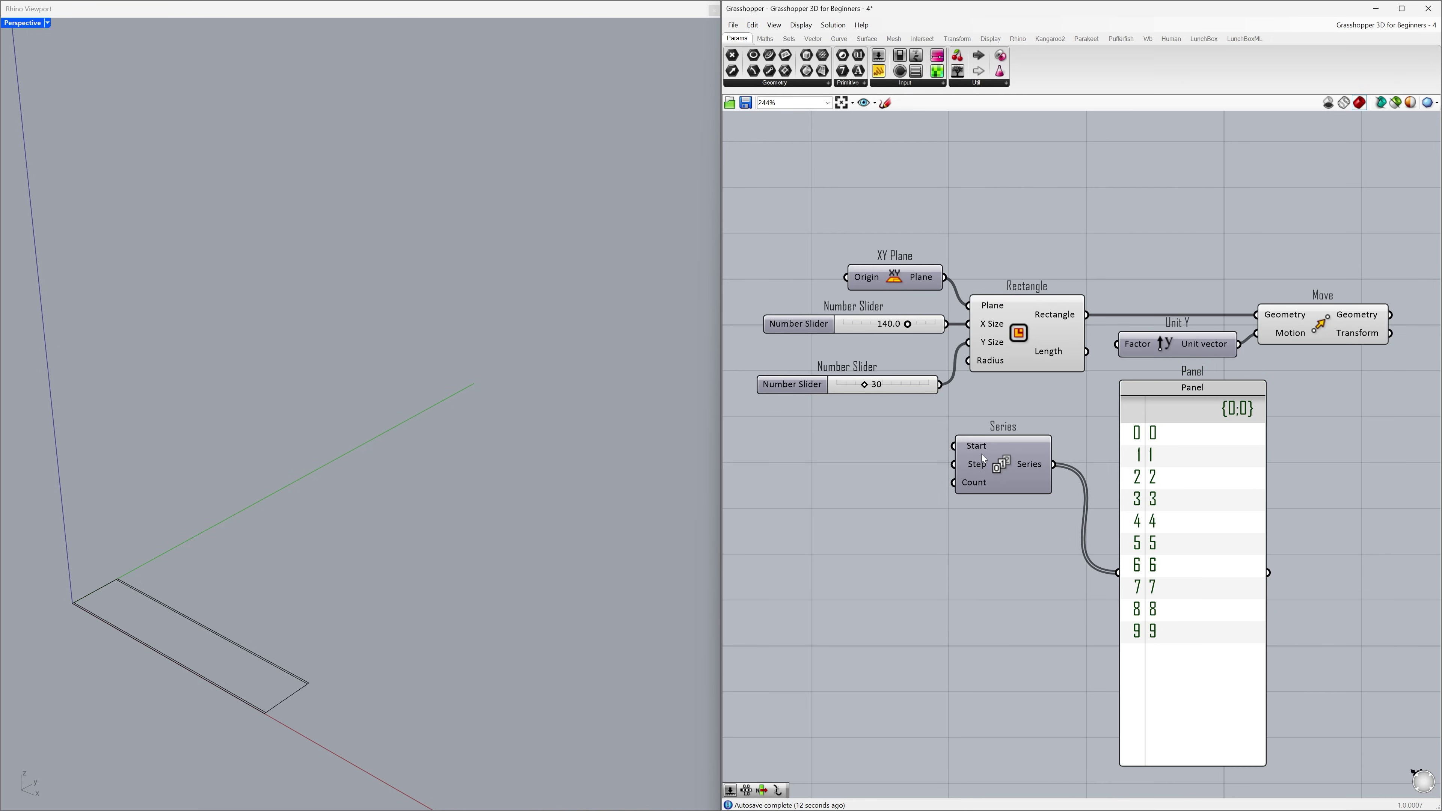
Wire the 30 slider into the Series Step input.
mouse_move(982, 450)
left_click(921, 390)
left_click_drag(934, 385, 947, 470)
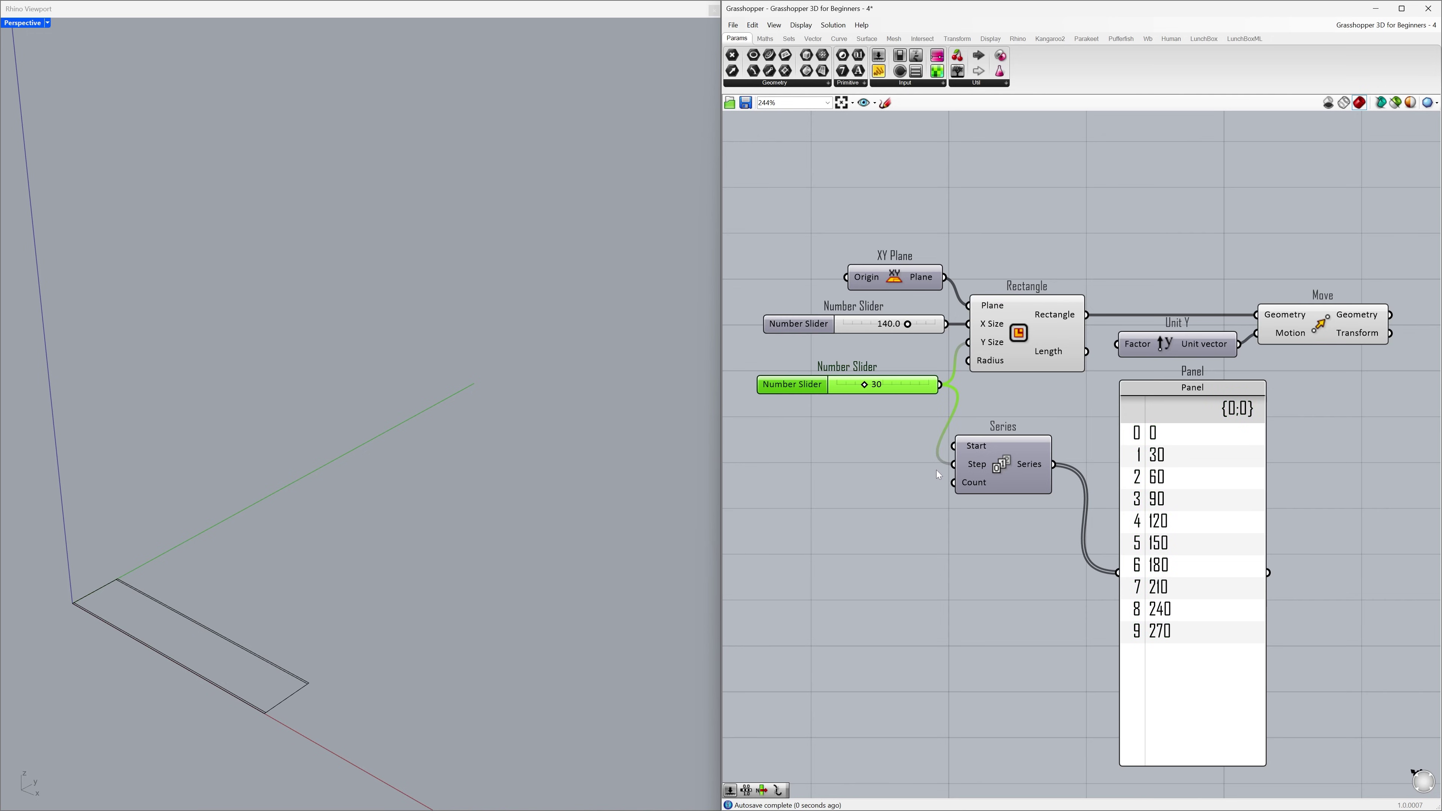
left_click(941, 475)
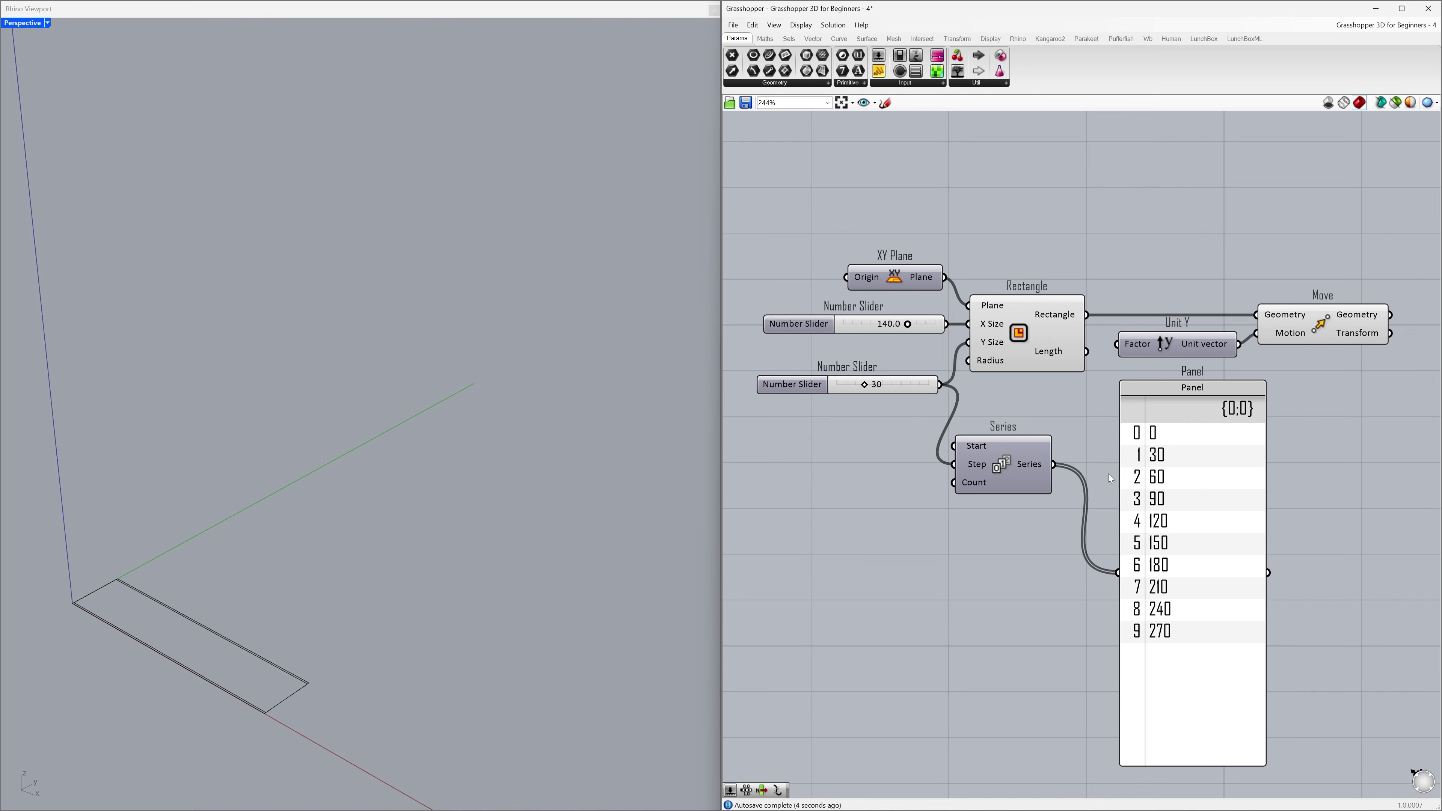
Feed the Series into Unit Y's Factor, test the spacing, and return the step to 30.
left_click_drag(1161, 463, 1295, 453)
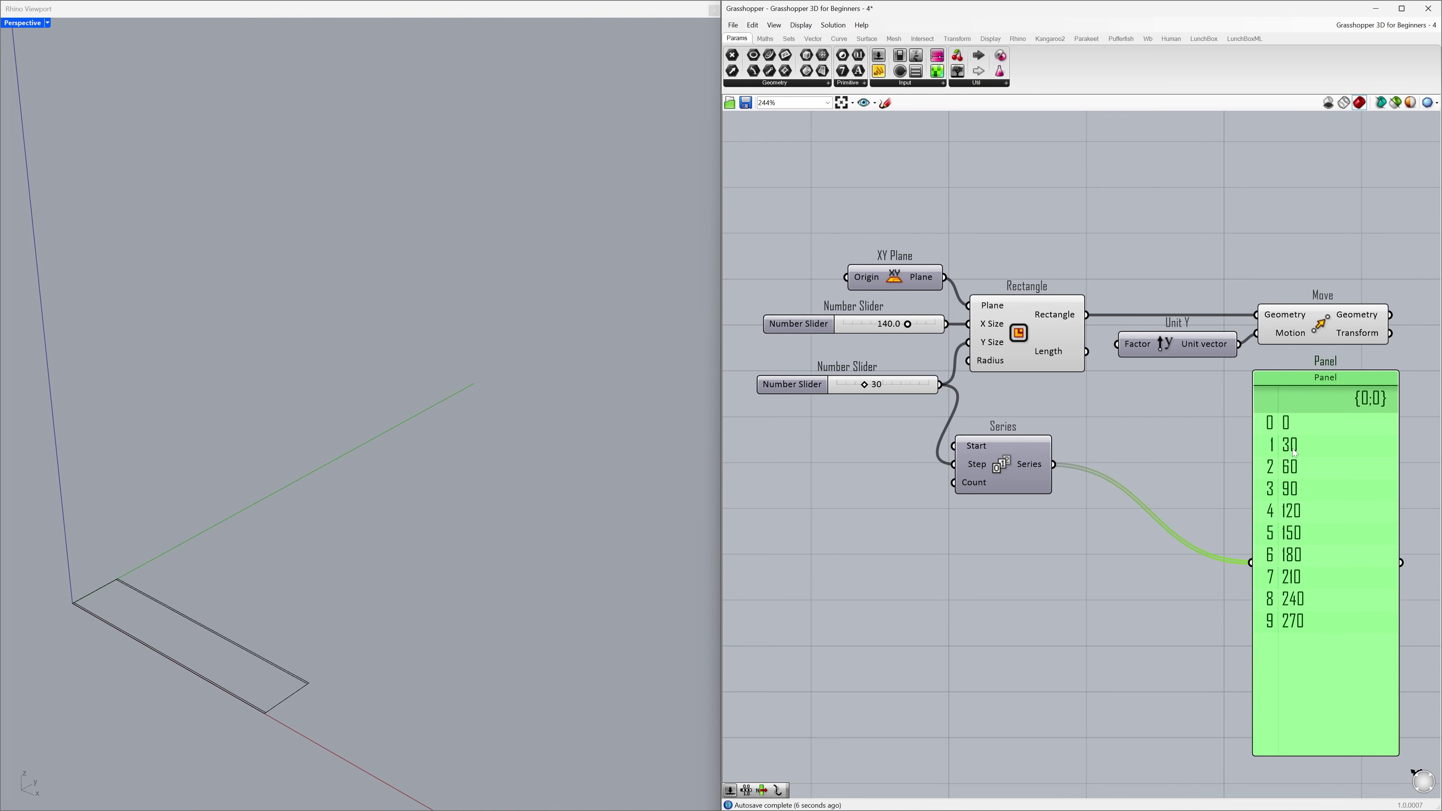
left_click(1202, 423)
left_click_drag(1167, 347, 1153, 422)
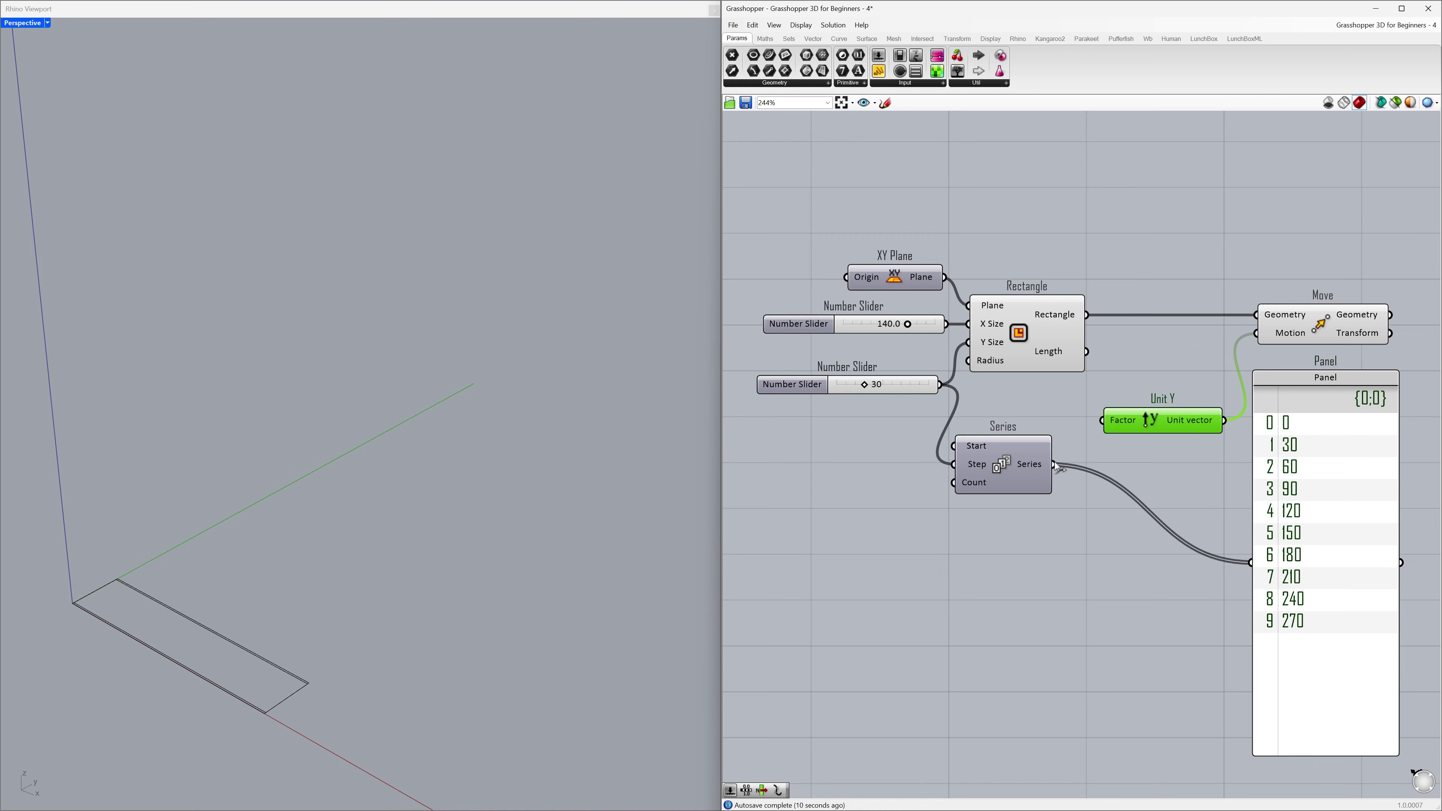
left_click_drag(1054, 464, 1096, 430)
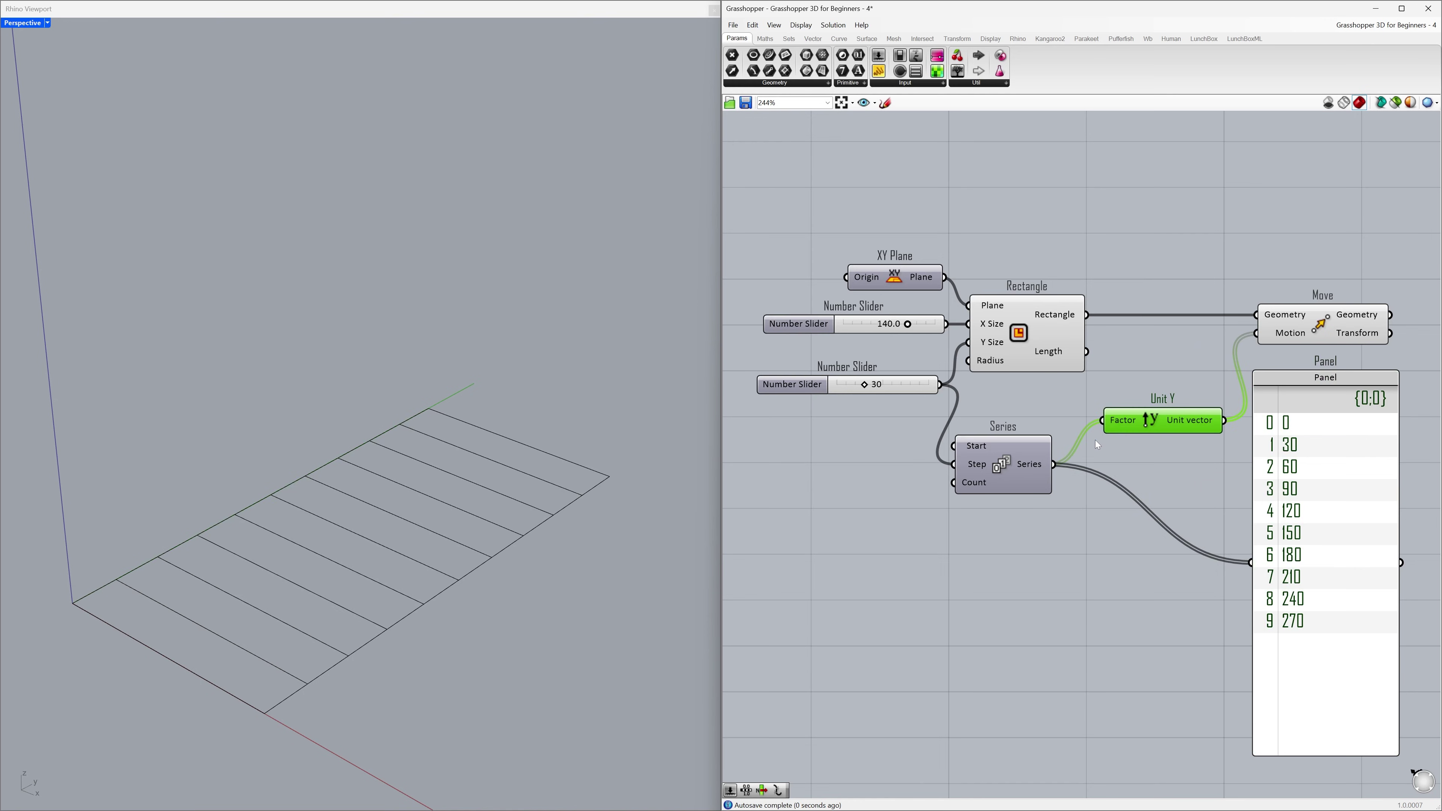
left_click(1095, 441)
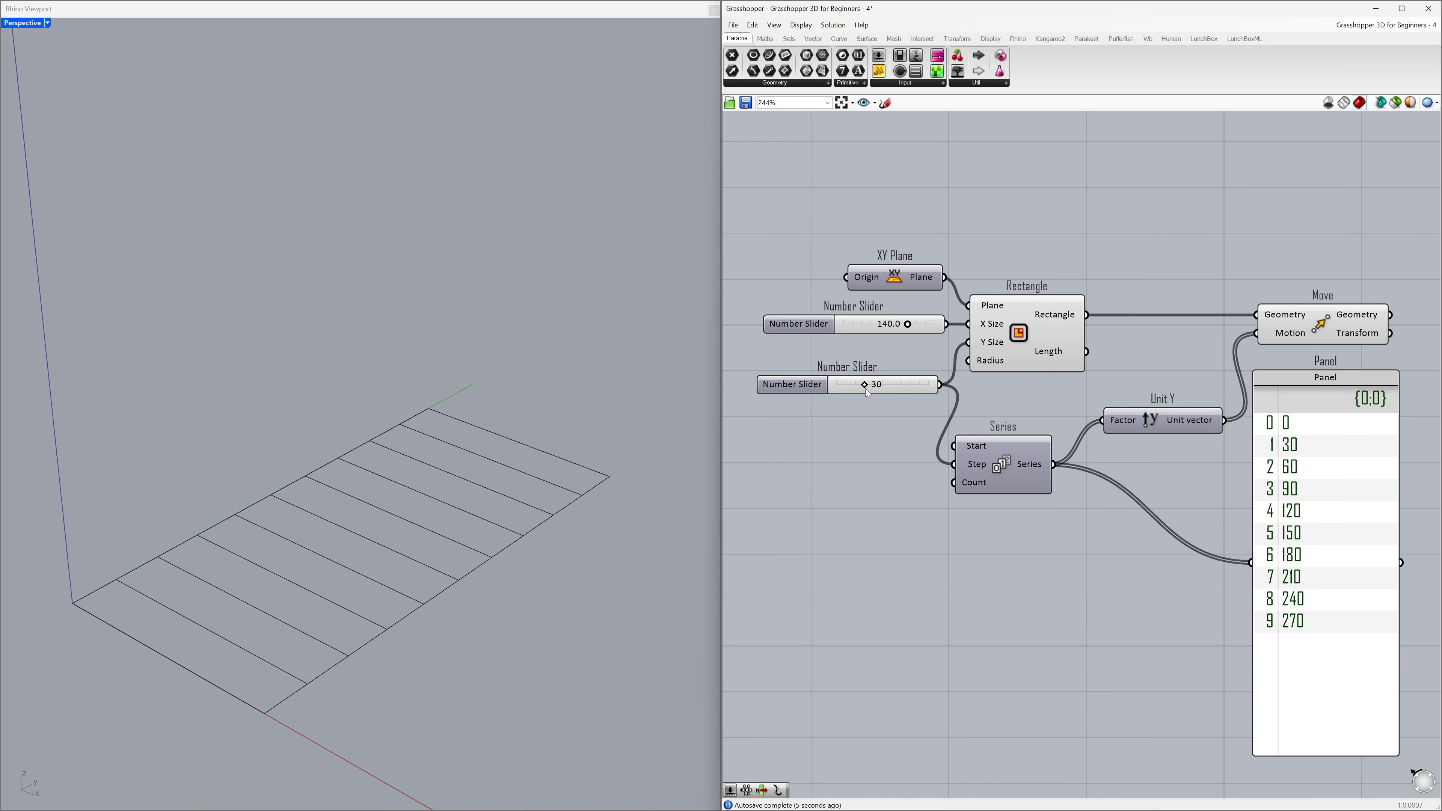
left_click_drag(865, 386, 873, 388)
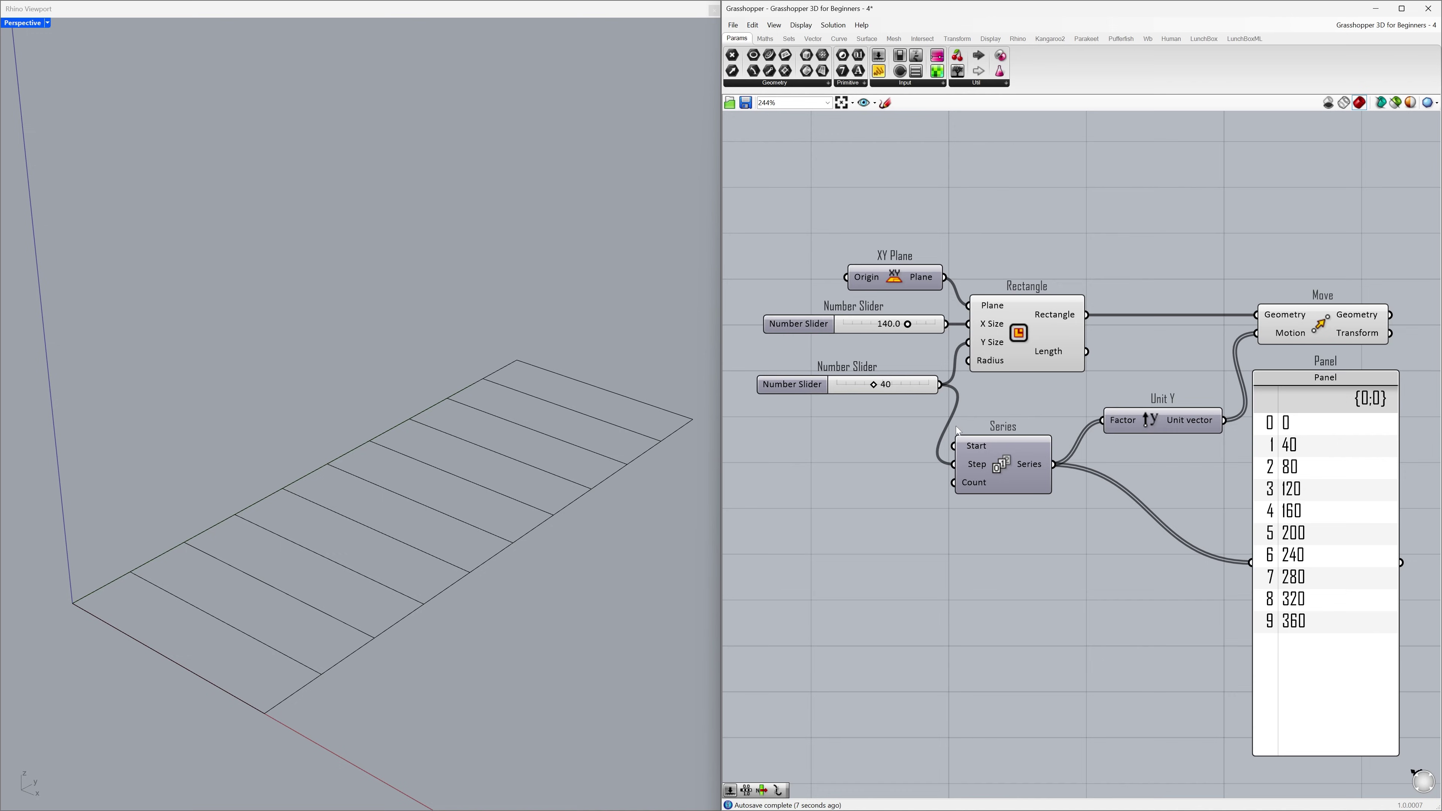
left_click_drag(873, 389, 865, 390)
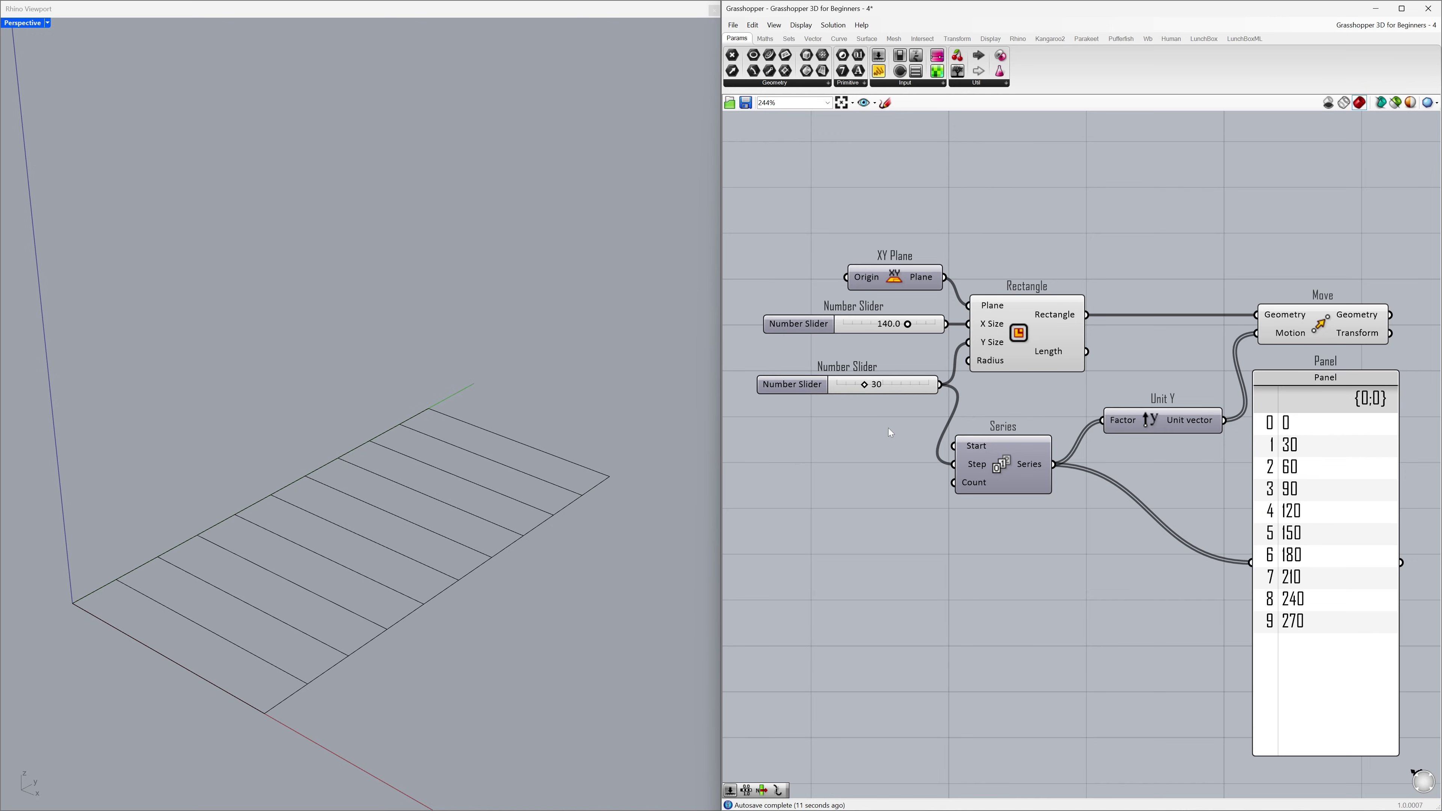
Create a 0<50 slider, set it to 12, and wire it into Series Count.
mouse_move(974, 488)
double_click(828, 467)
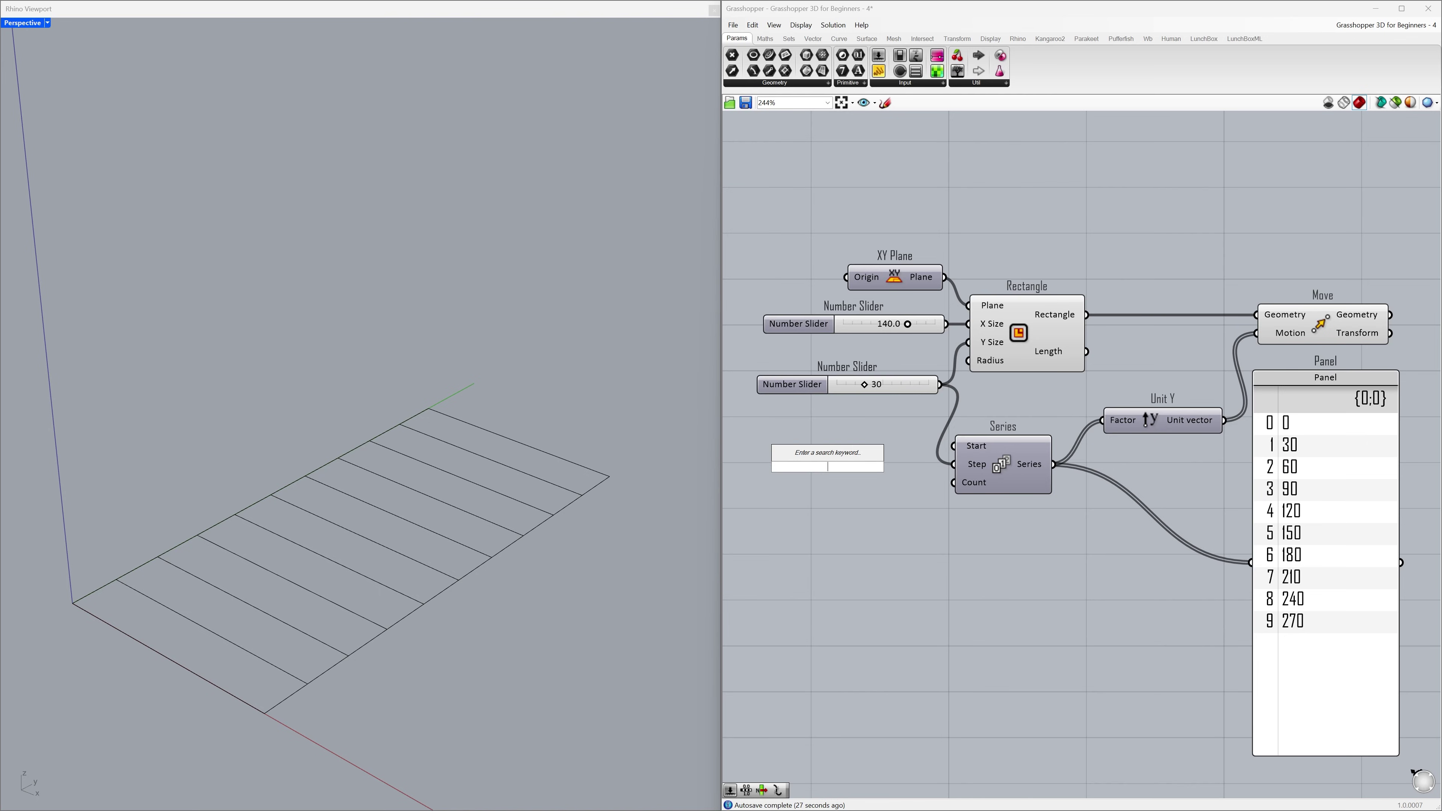
type("0<")
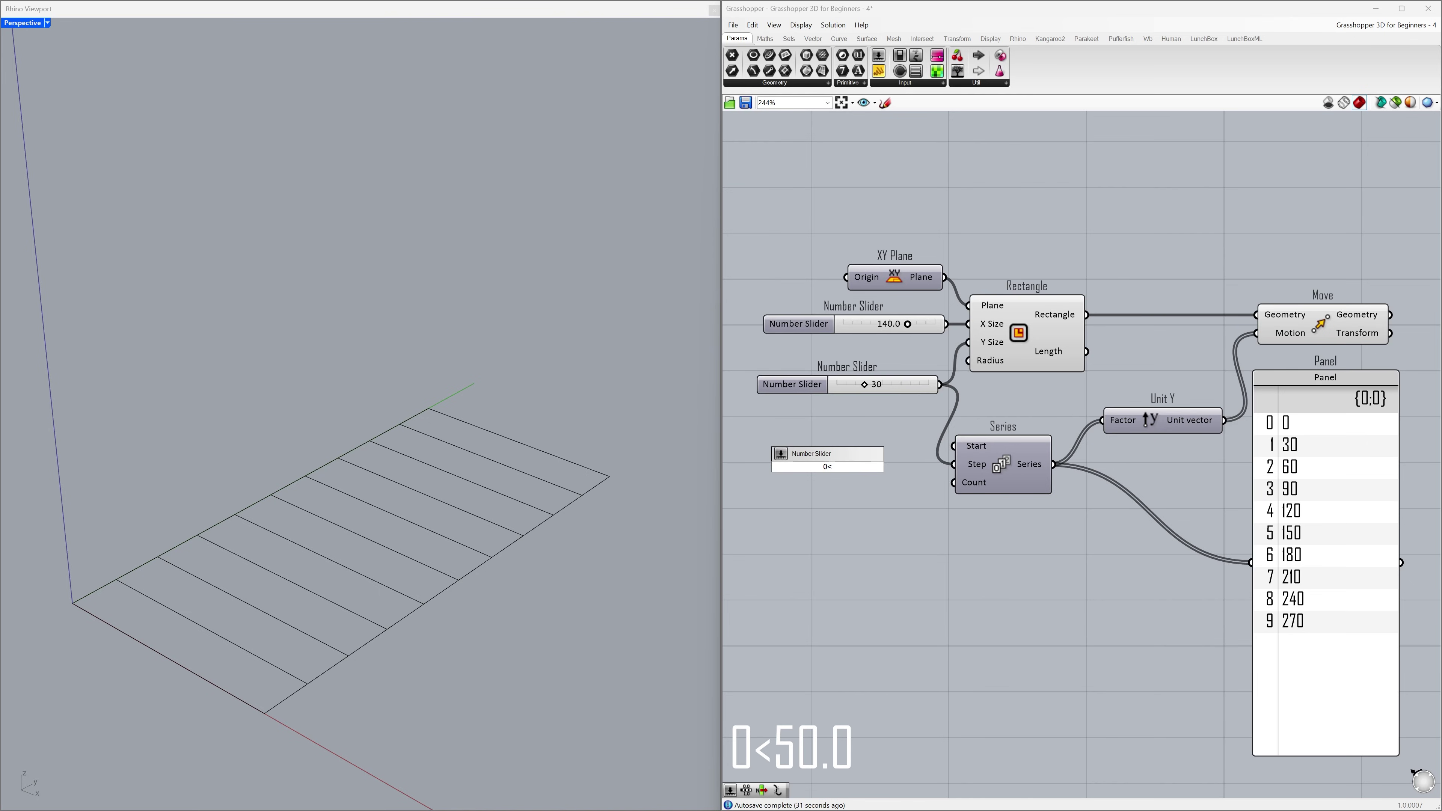
type("50")
key("Return")
left_click_drag(813, 467, 871, 487)
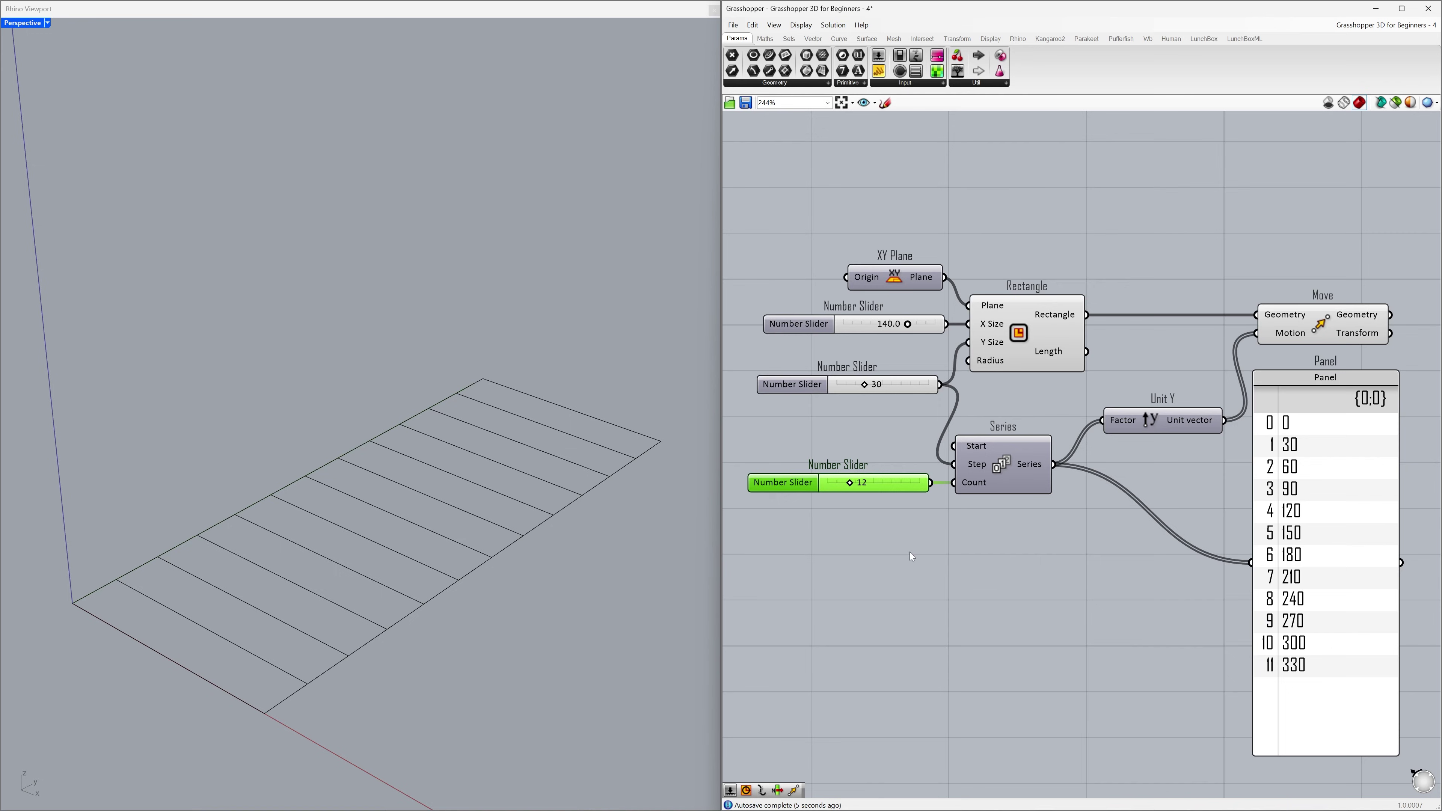
Narrow the Panel, move it left and down, and shift Move left.
left_click(872, 537)
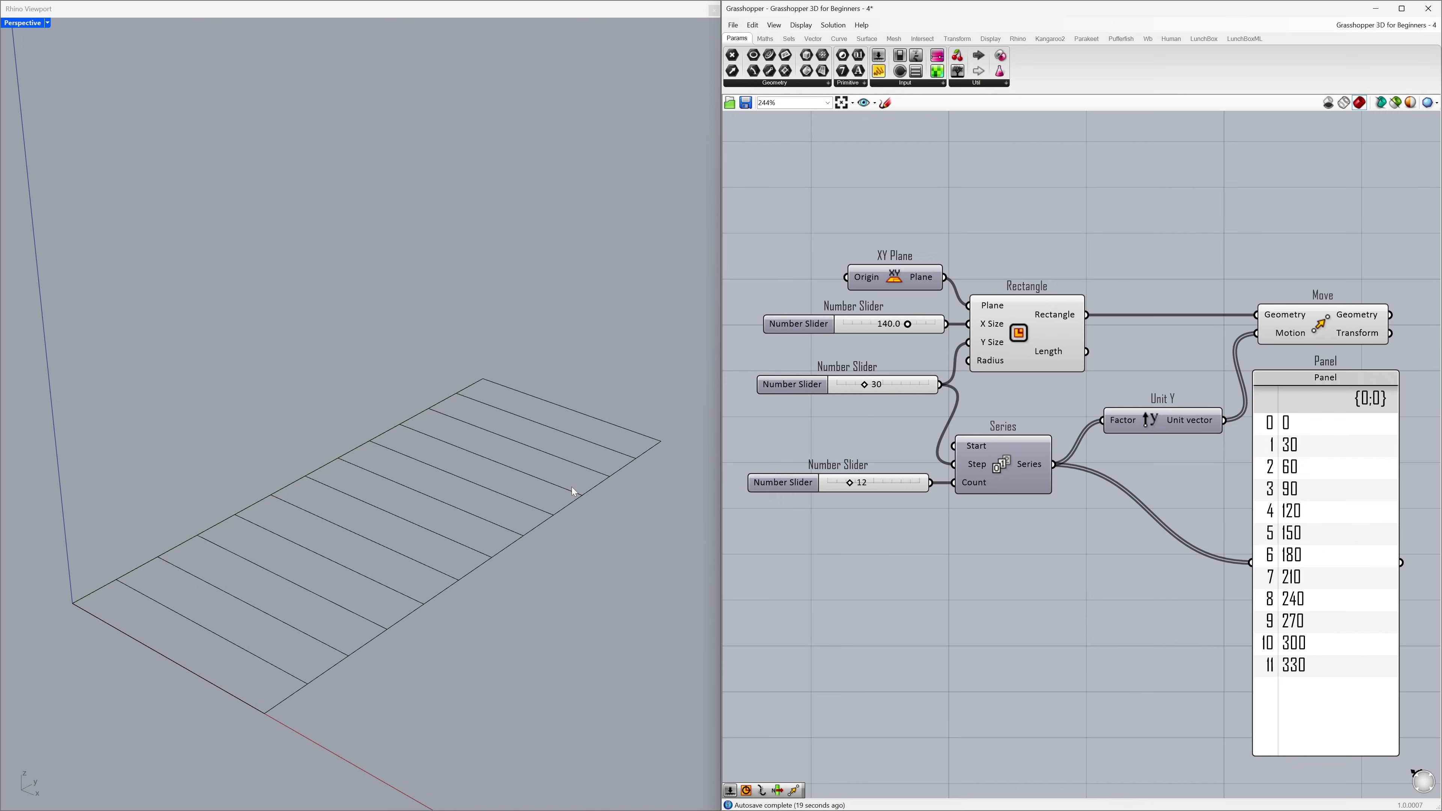
left_click_drag(1398, 505, 1326, 504)
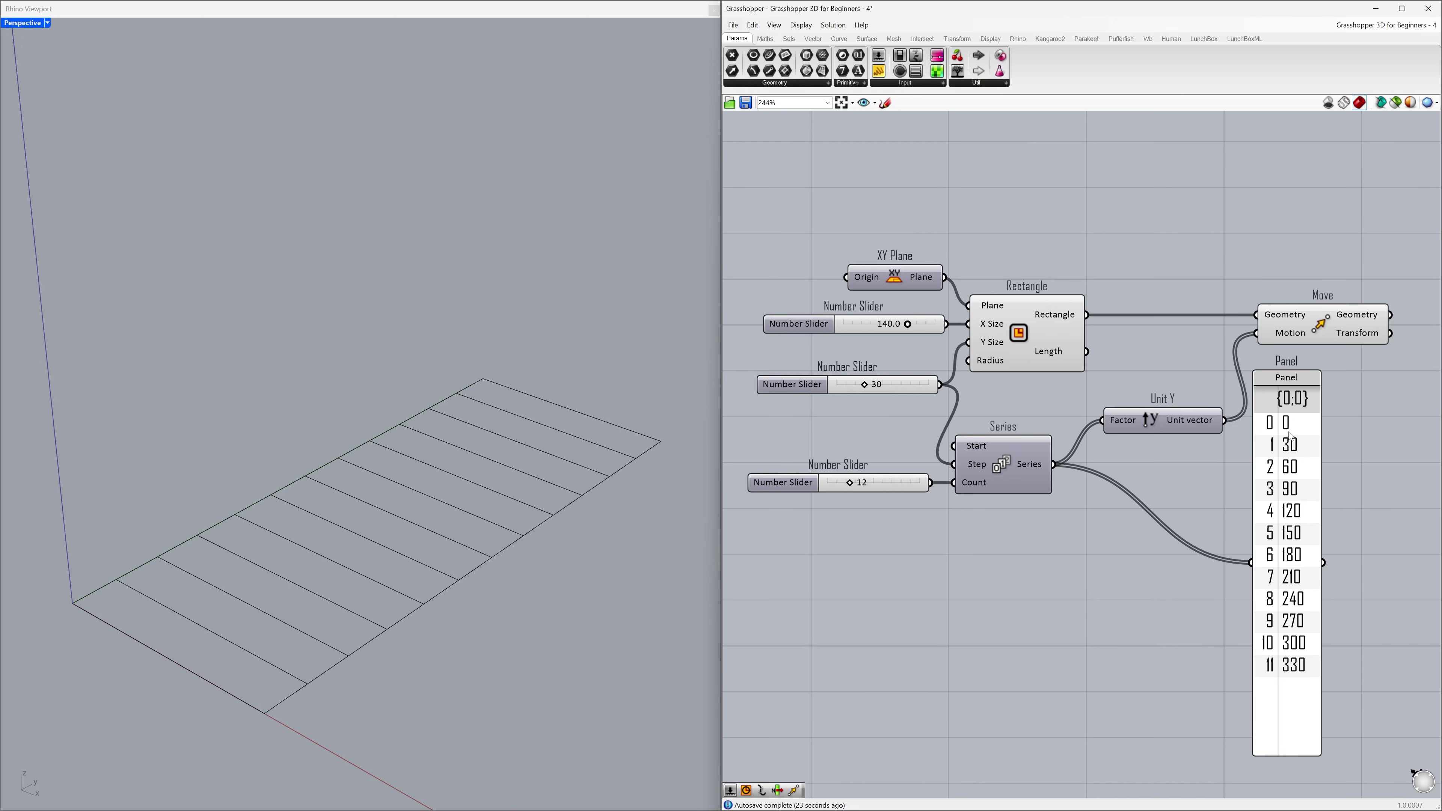
left_click_drag(1289, 432, 1139, 516)
left_click(1270, 469)
left_click_drag(1342, 339, 1268, 339)
left_click(1303, 422)
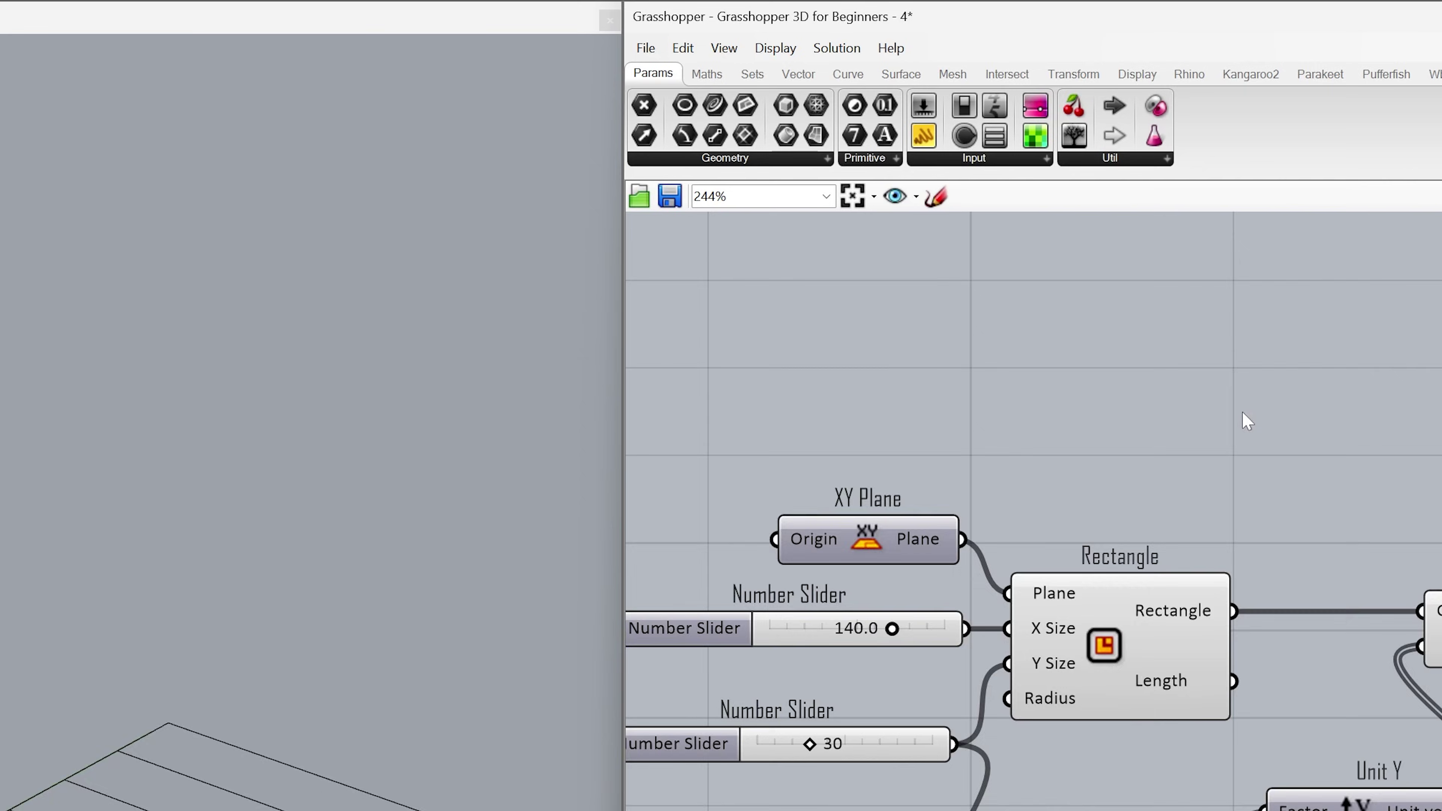
Place an Extrude component from Surface > Freeform to the right of Move.
left_click(949, 101)
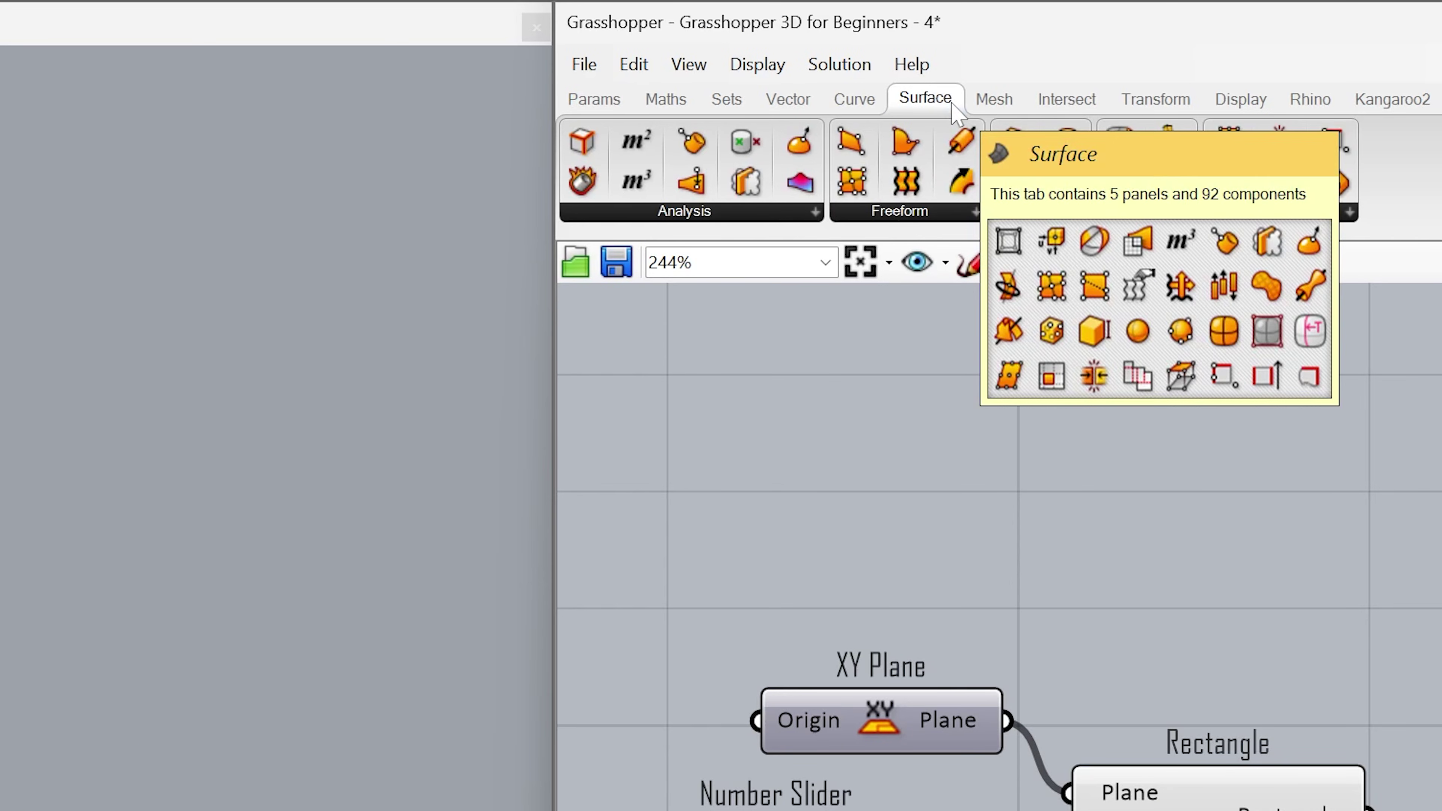
left_click(959, 211)
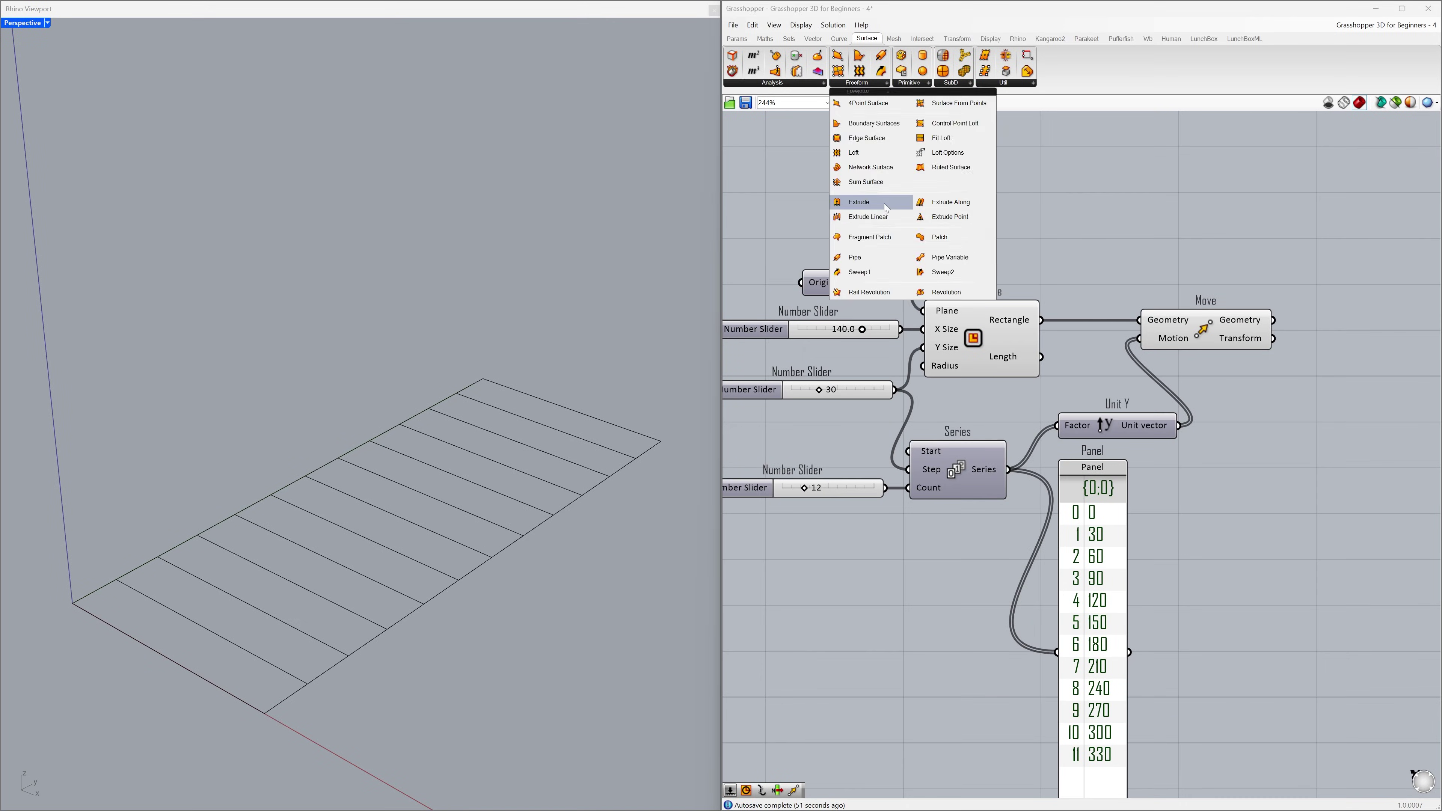
left_click(972, 525)
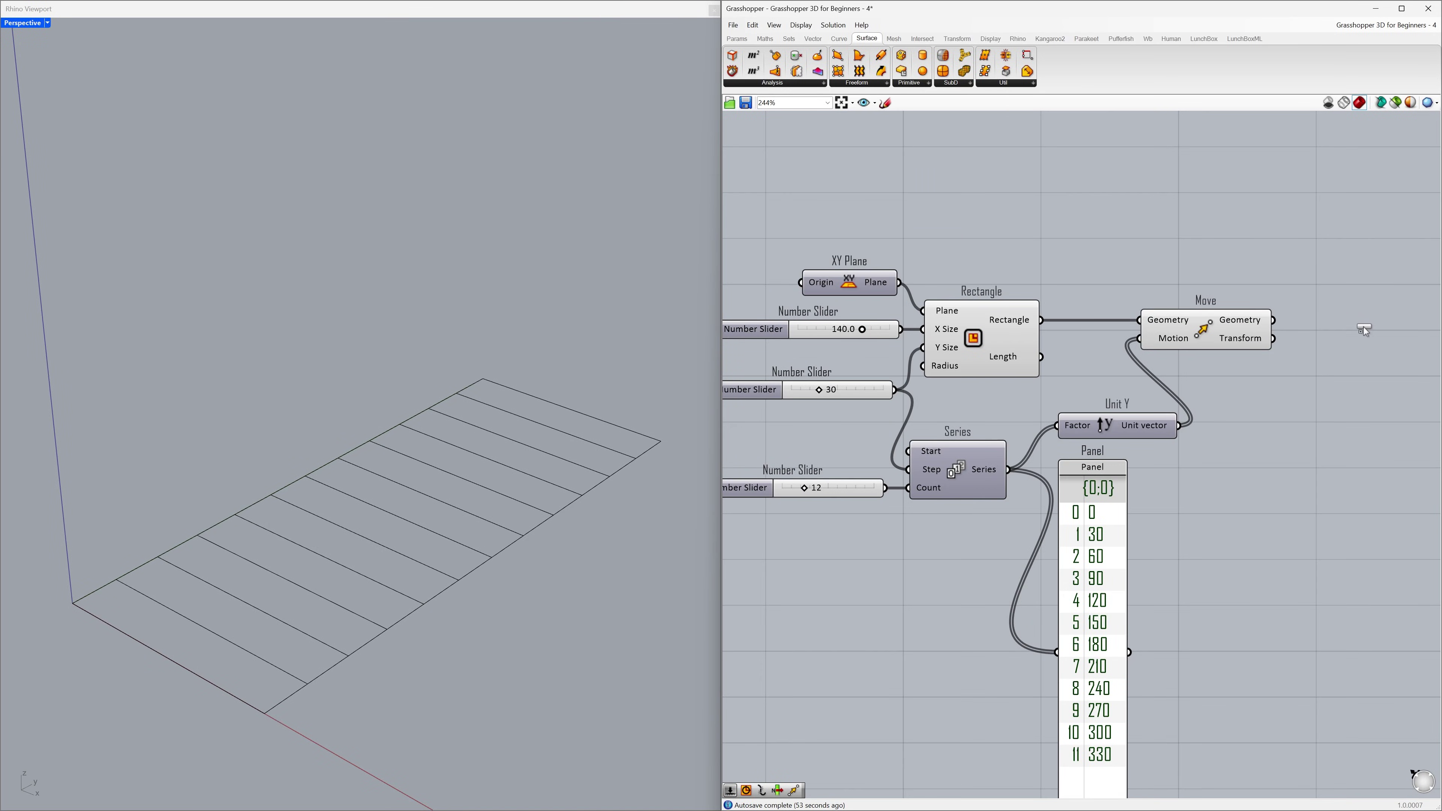
left_click(1362, 327)
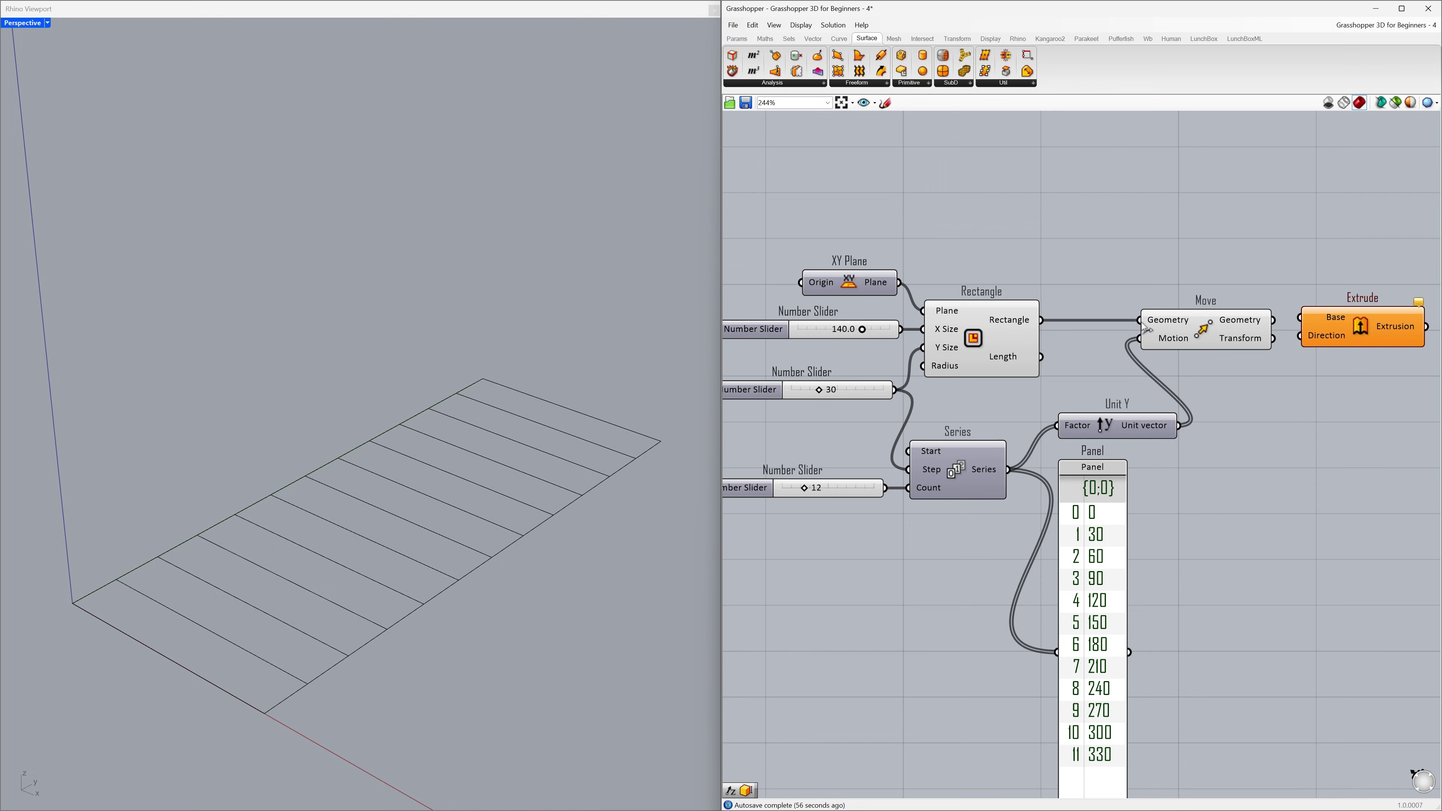
Turn off the Rectangle component's preview and shift Move slightly left.
left_click(981, 338)
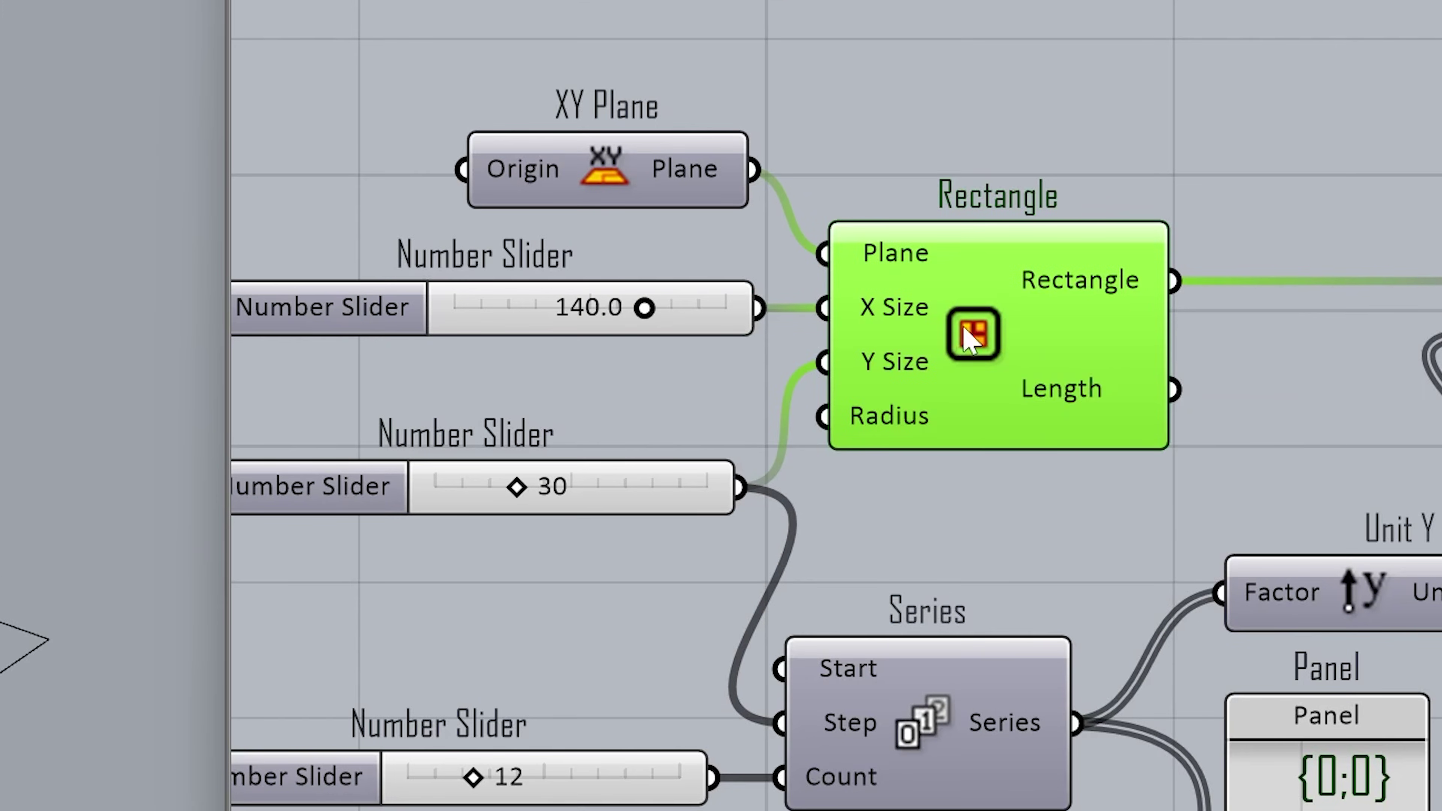
right_click(975, 338)
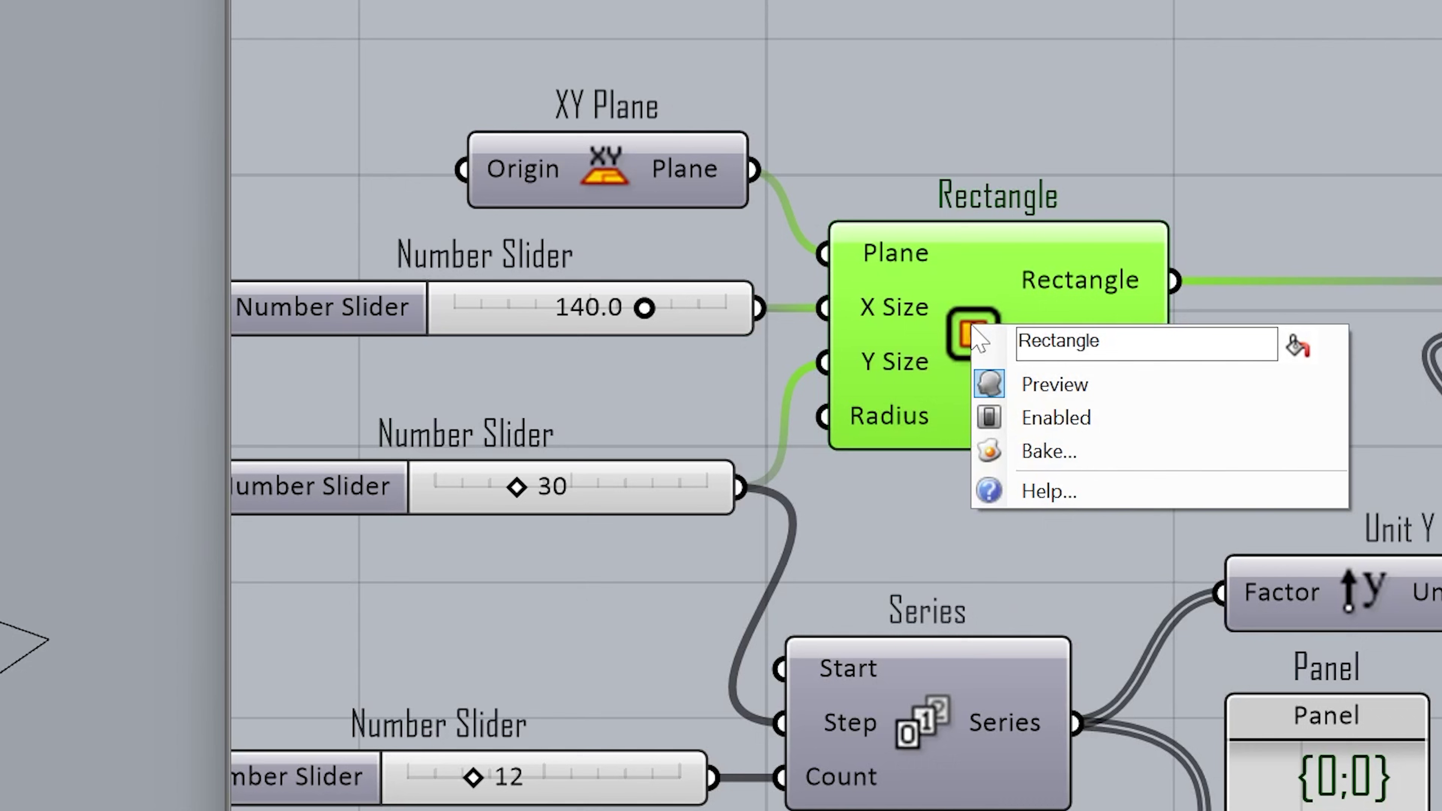
left_click(1125, 386)
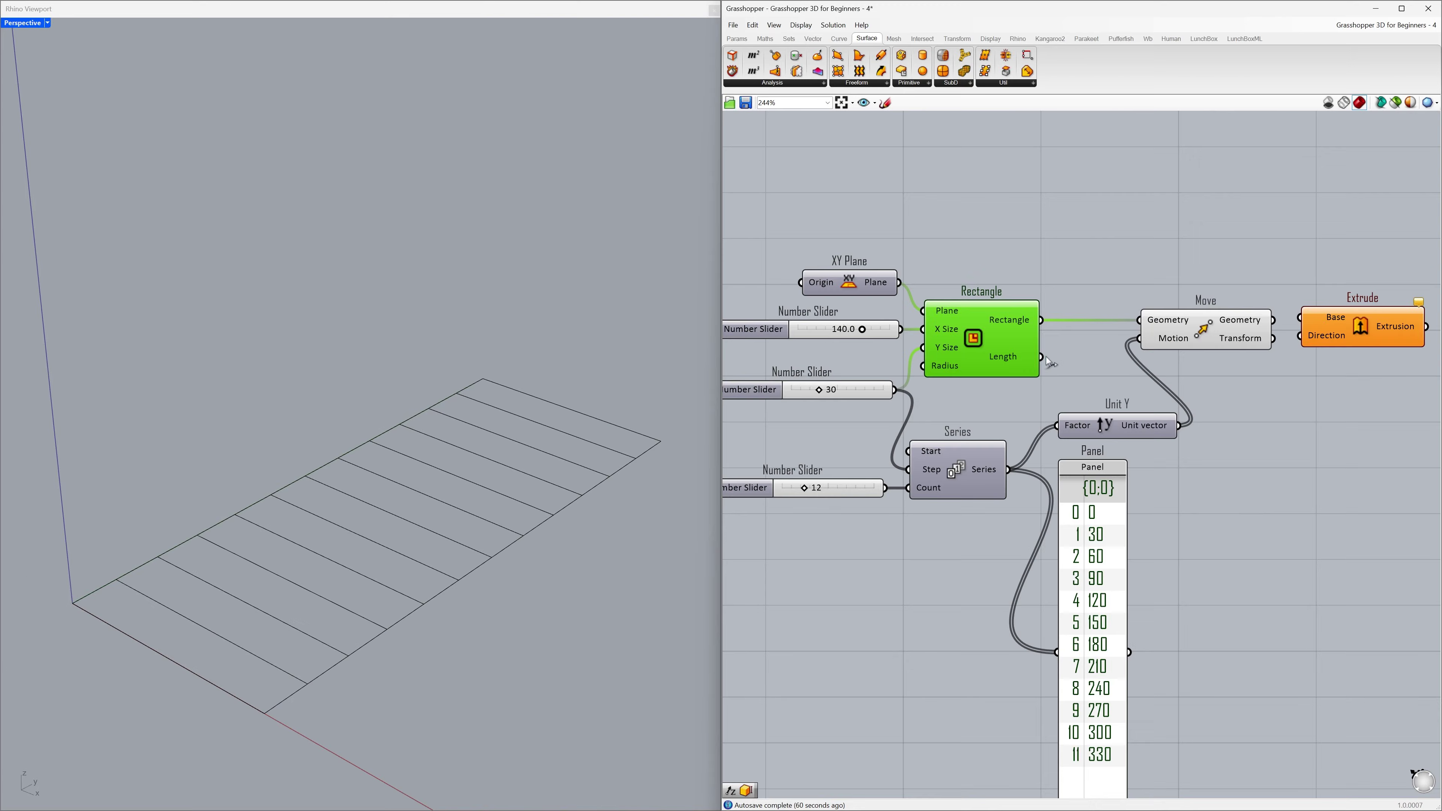
left_click(1078, 358)
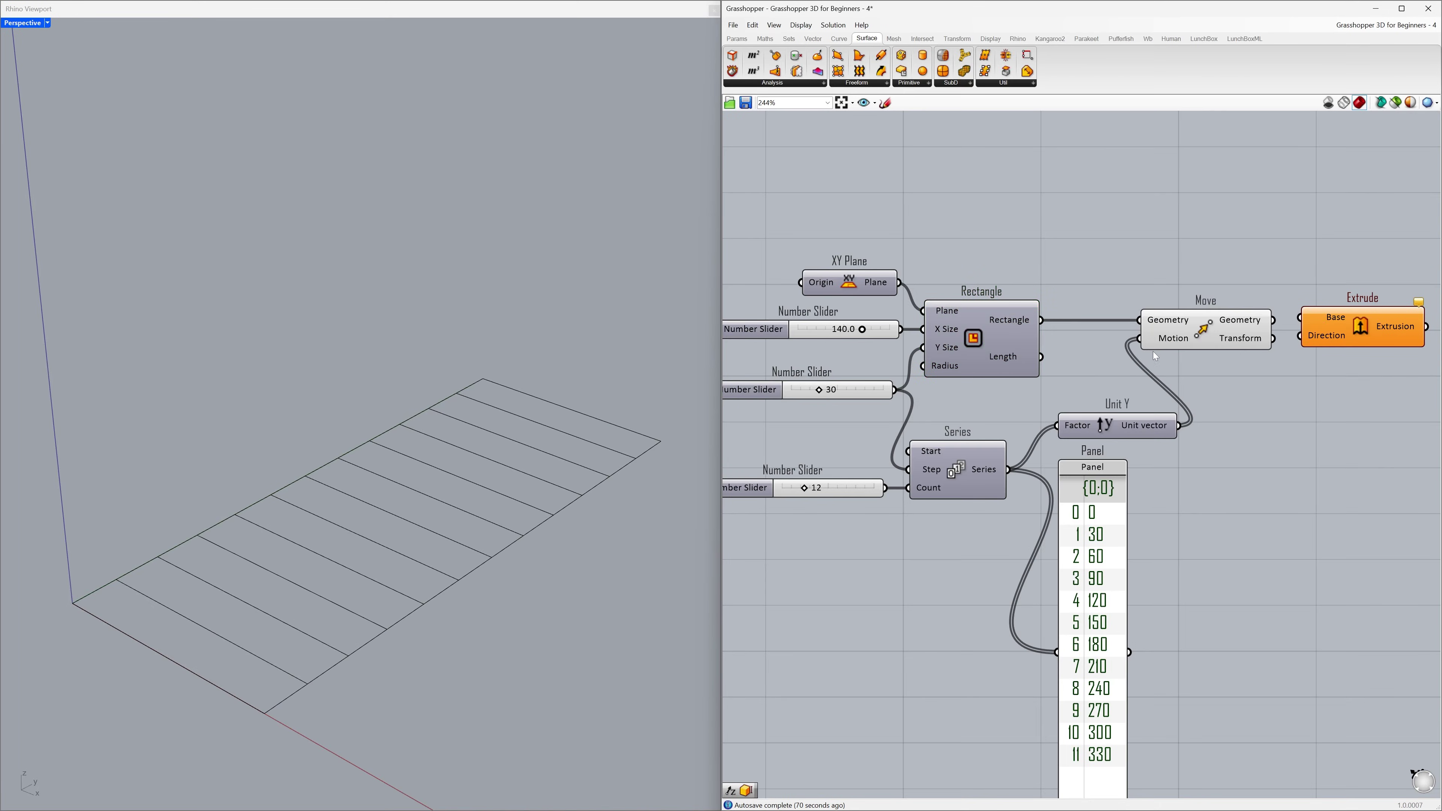
left_click_drag(1216, 336, 1327, 327)
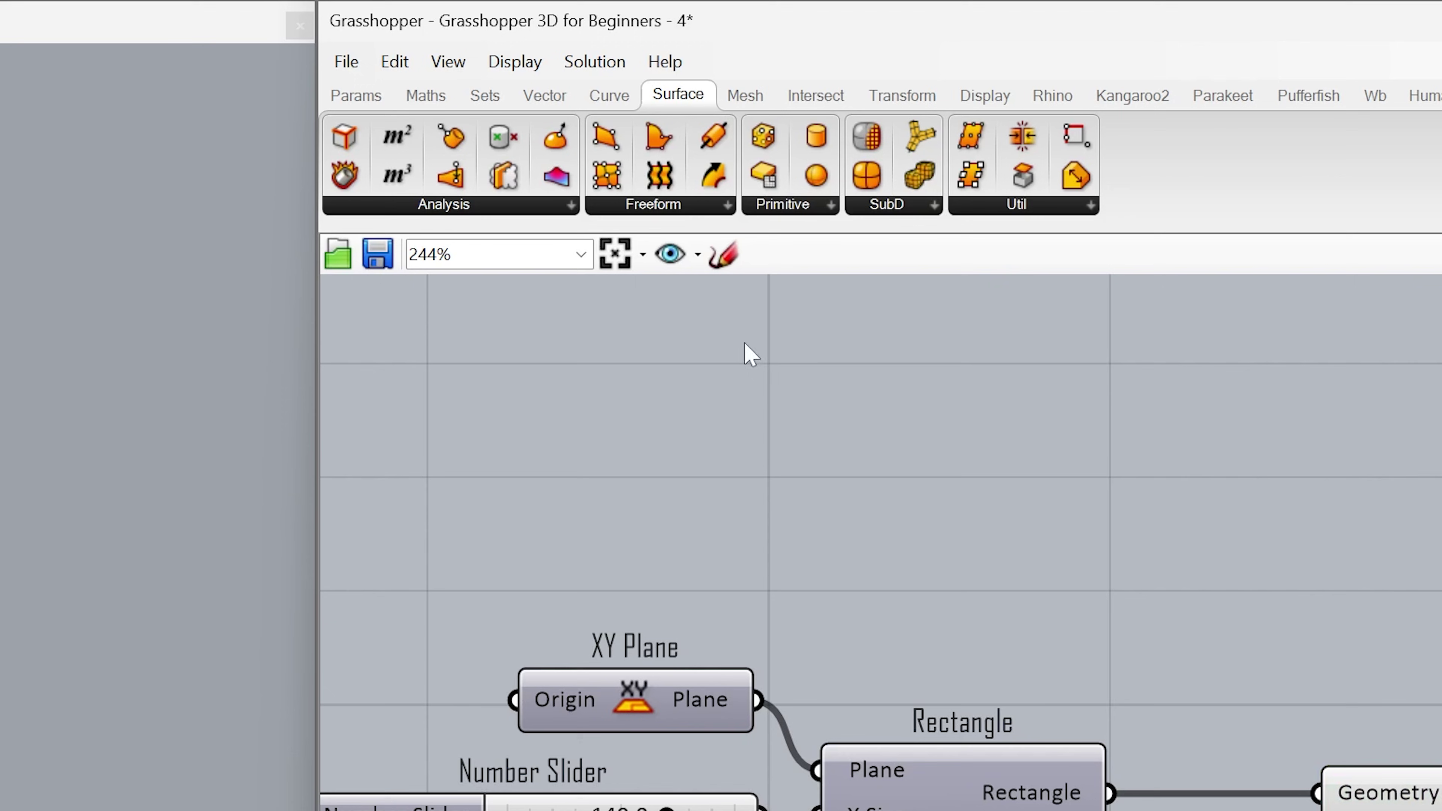
Add a Unit Z vector component and wire it into Extrude's Direction.
left_click(565, 102)
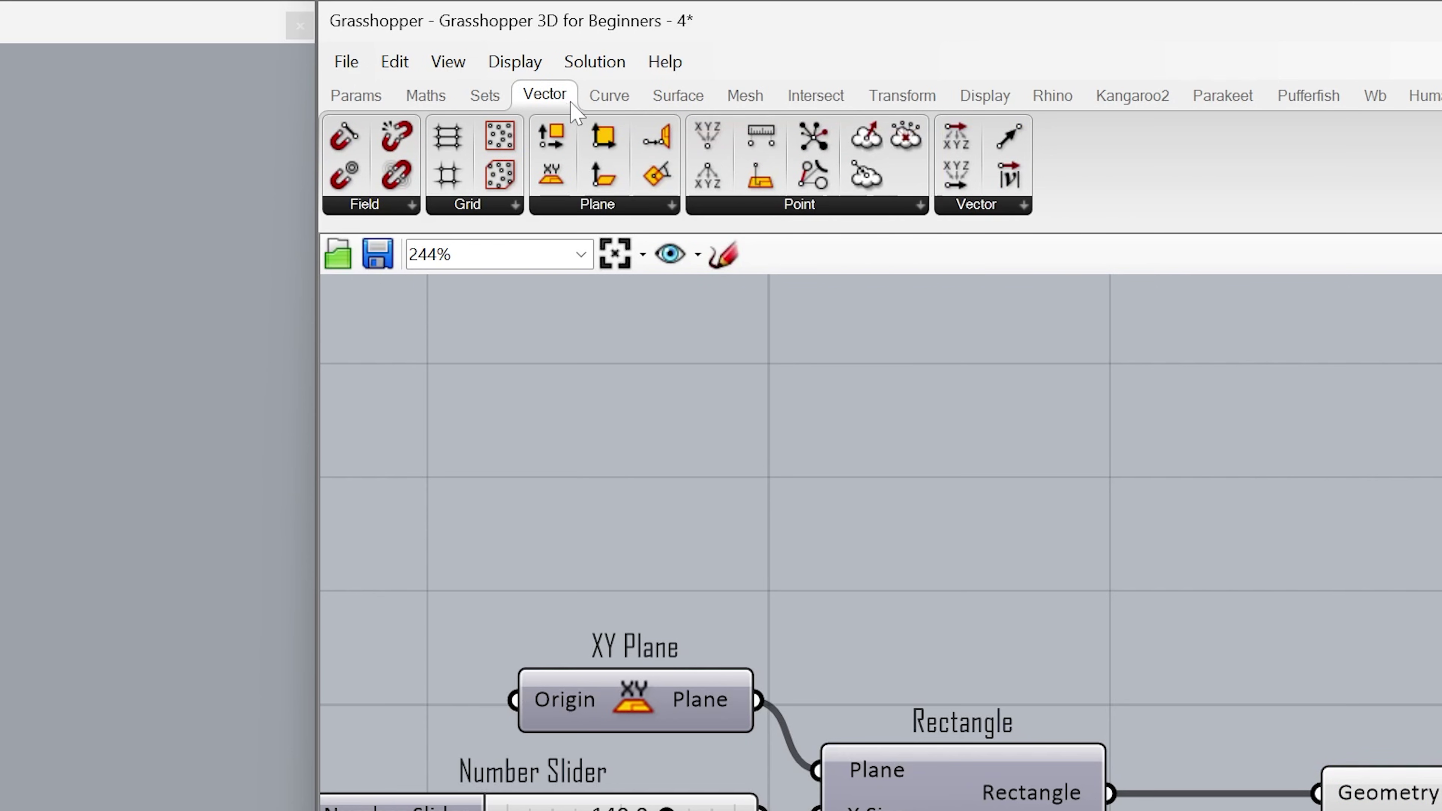
left_click(944, 206)
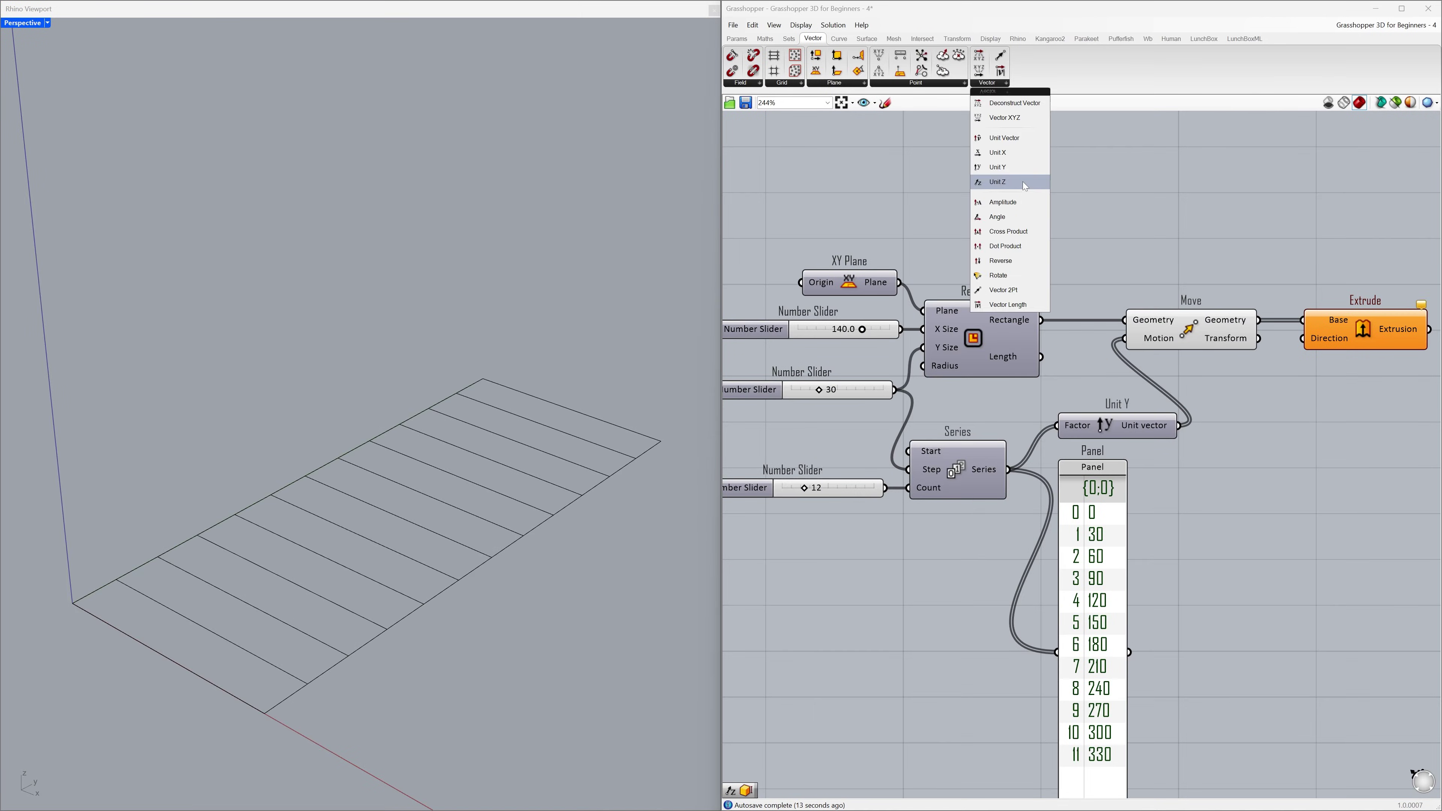
left_click_drag(1064, 449, 1382, 718)
left_click_drag(1153, 291, 1284, 426)
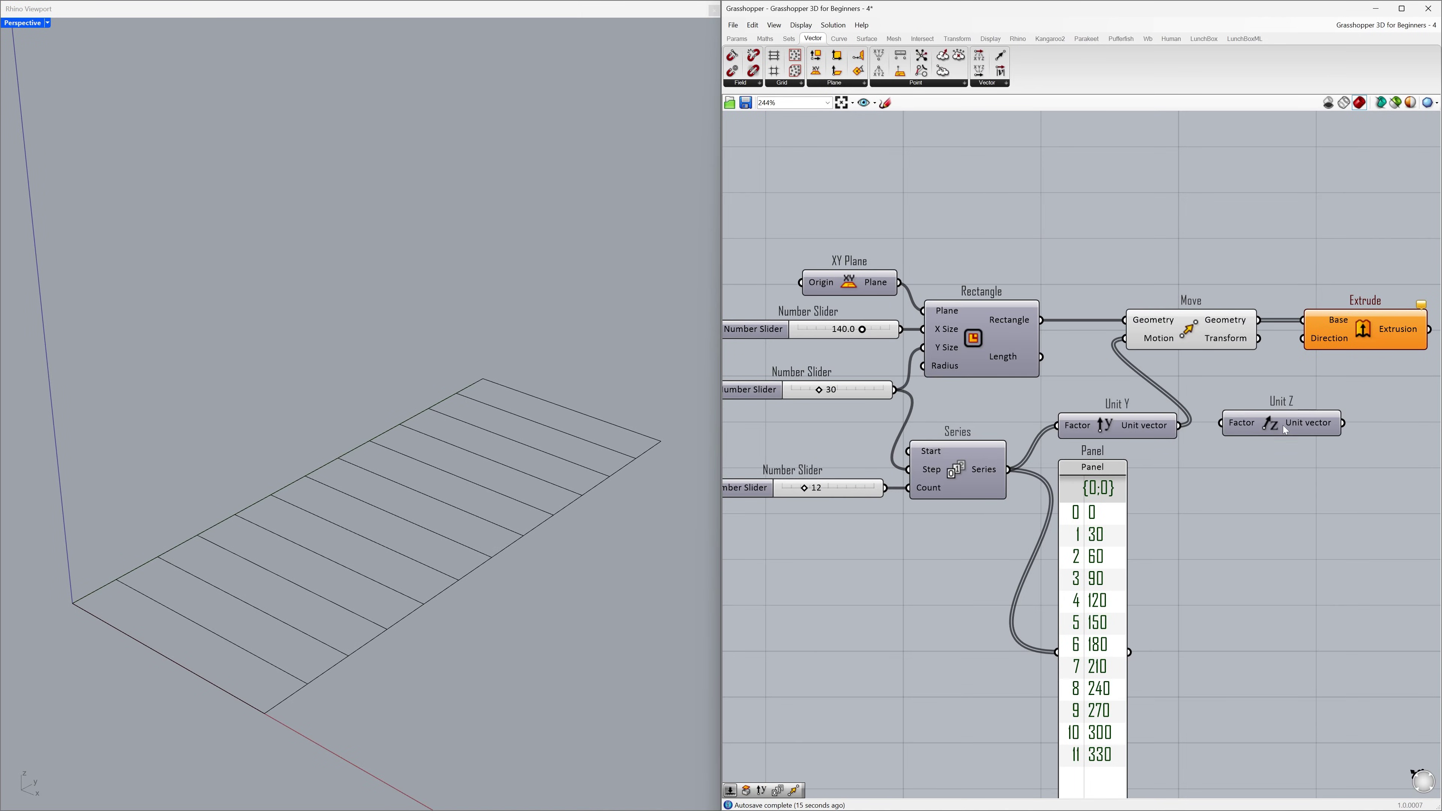
right_click_drag(1287, 445, 1182, 439)
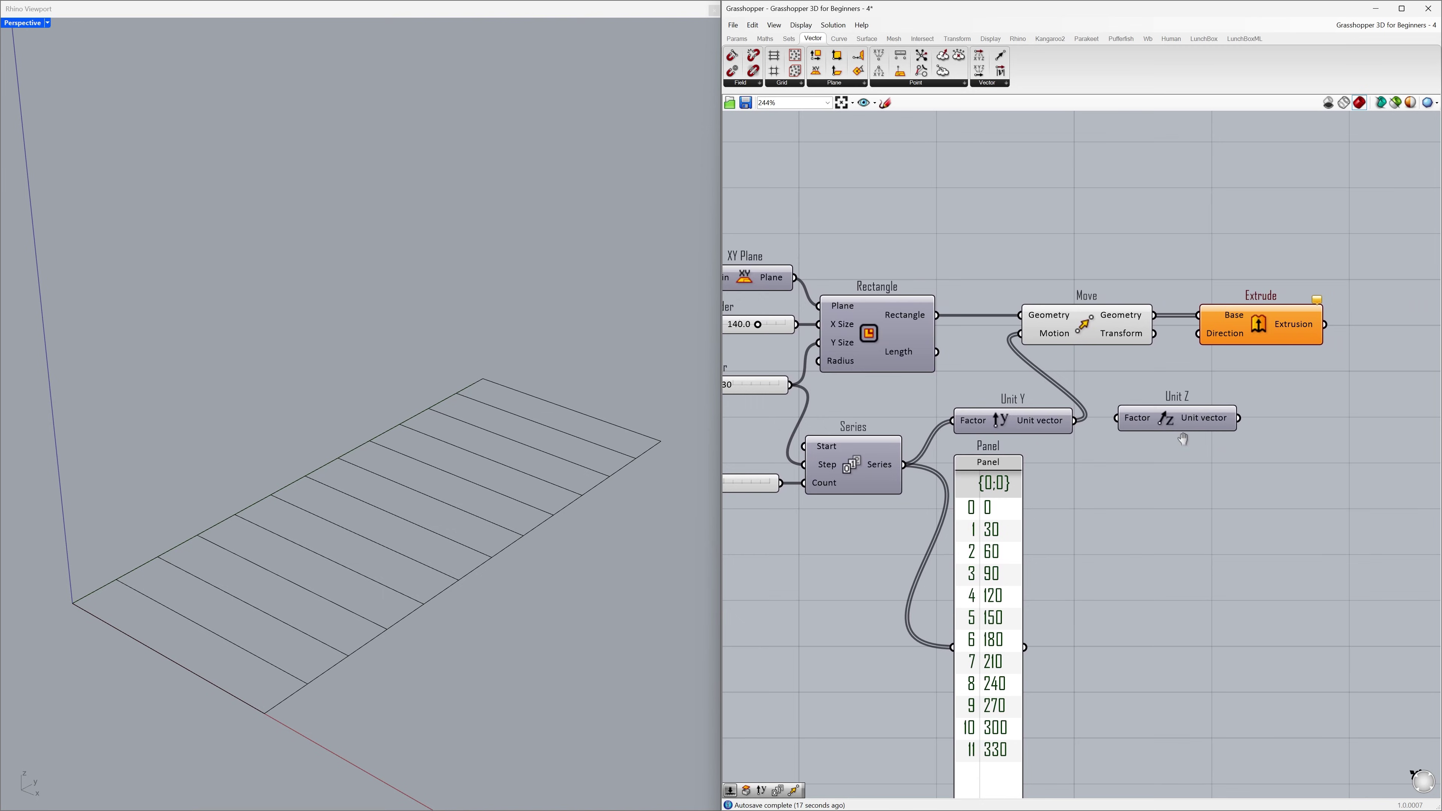
left_click_drag(1219, 339, 1264, 339)
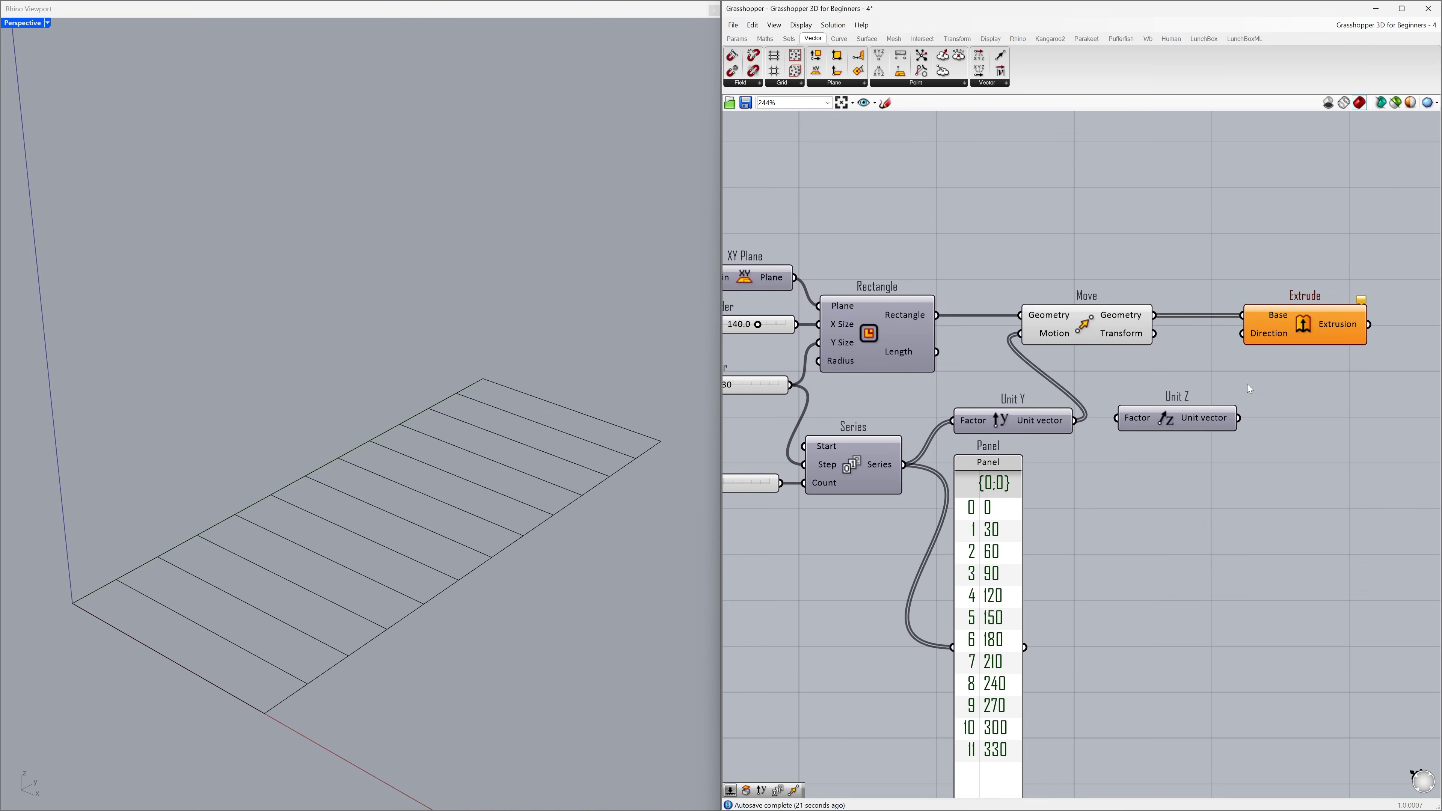
left_click_drag(1242, 421, 1236, 337)
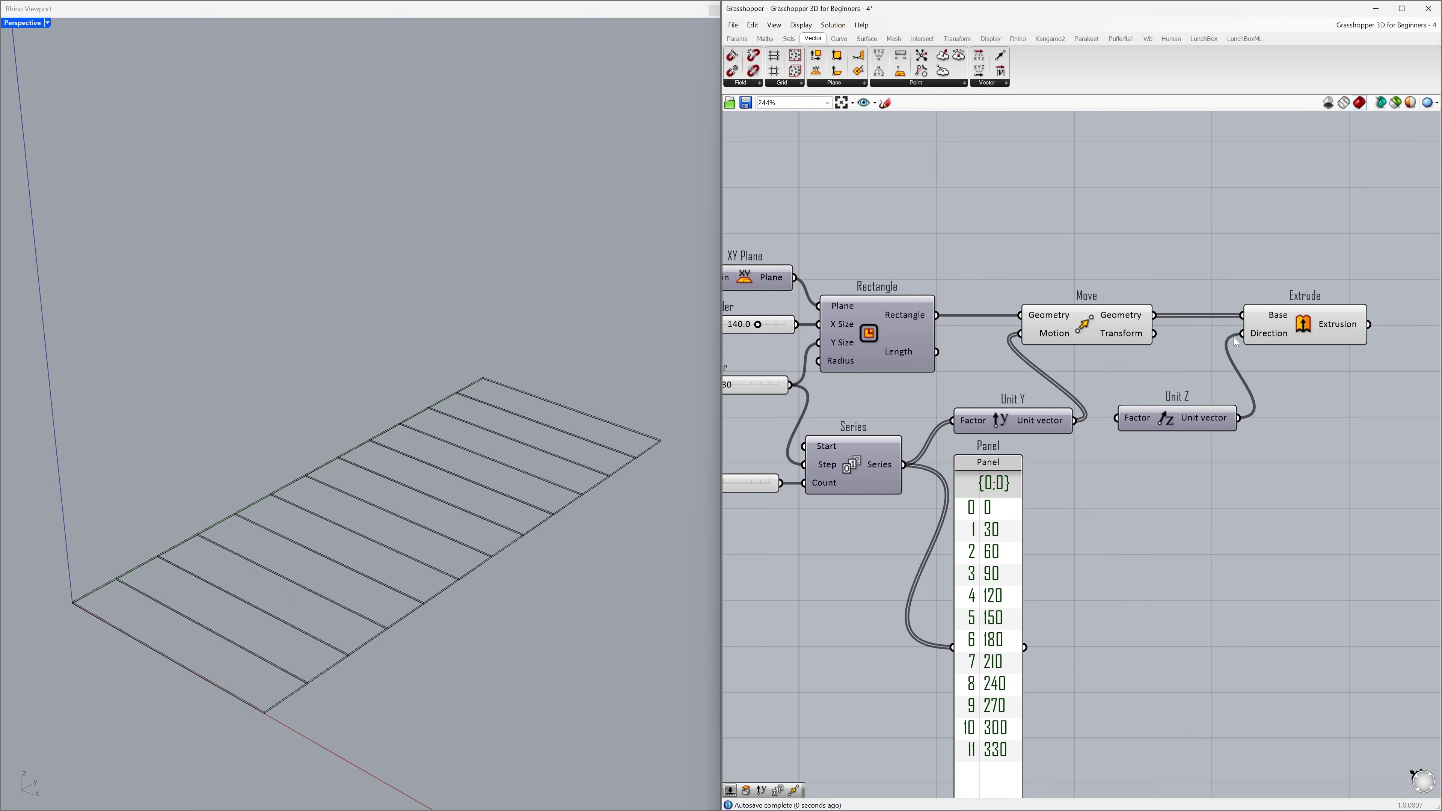
Spread out Extrude, Unit Z and the Panel, and disconnect the Panel from the Series.
left_click_drag(1200, 420, 1275, 486)
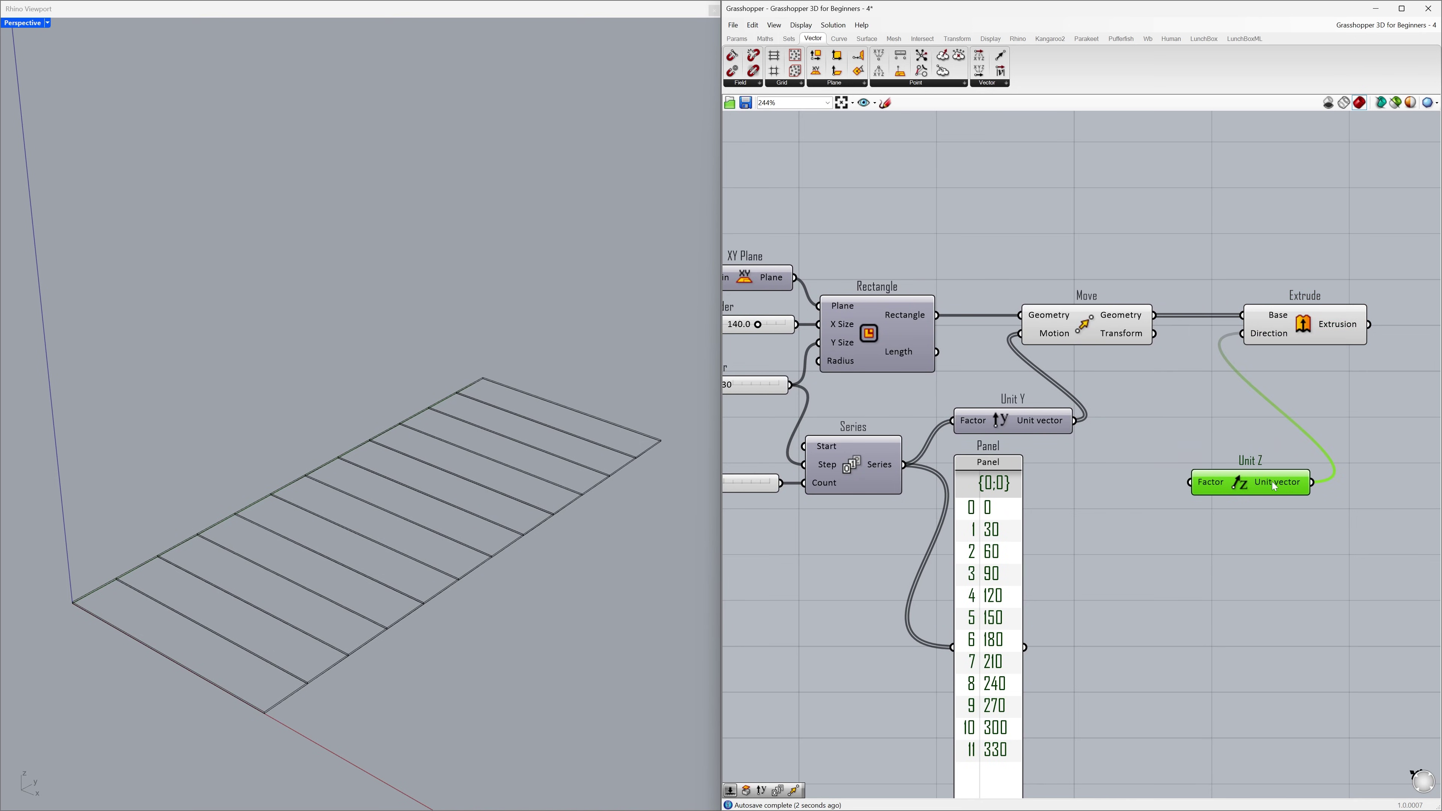
left_click_drag(1290, 334, 1331, 333)
left_click_drag(1266, 484, 1322, 488)
left_click(1039, 540)
left_click_drag(956, 528, 1247, 493)
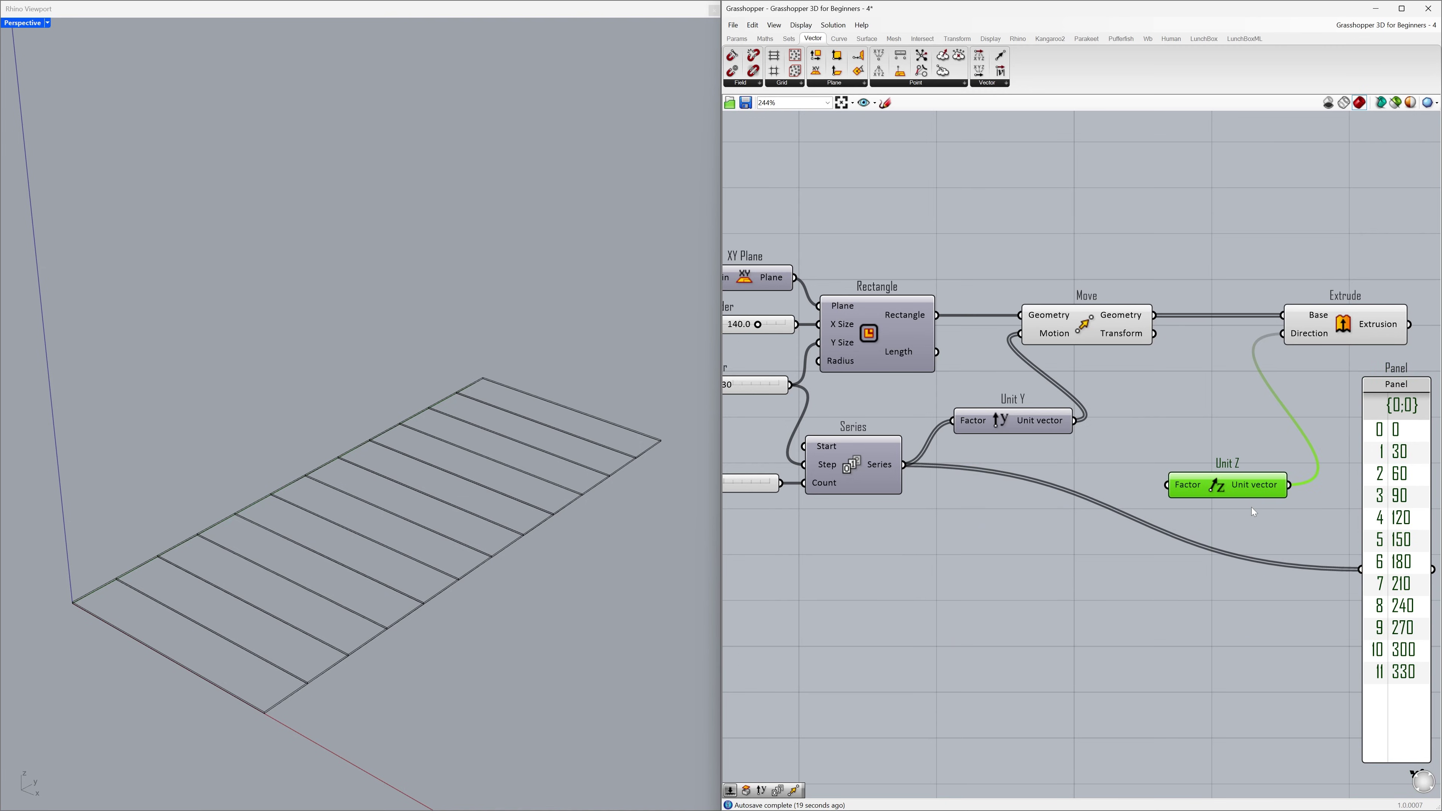
left_click(1252, 507)
left_click_drag(1361, 572, 916, 469, "ctrl")
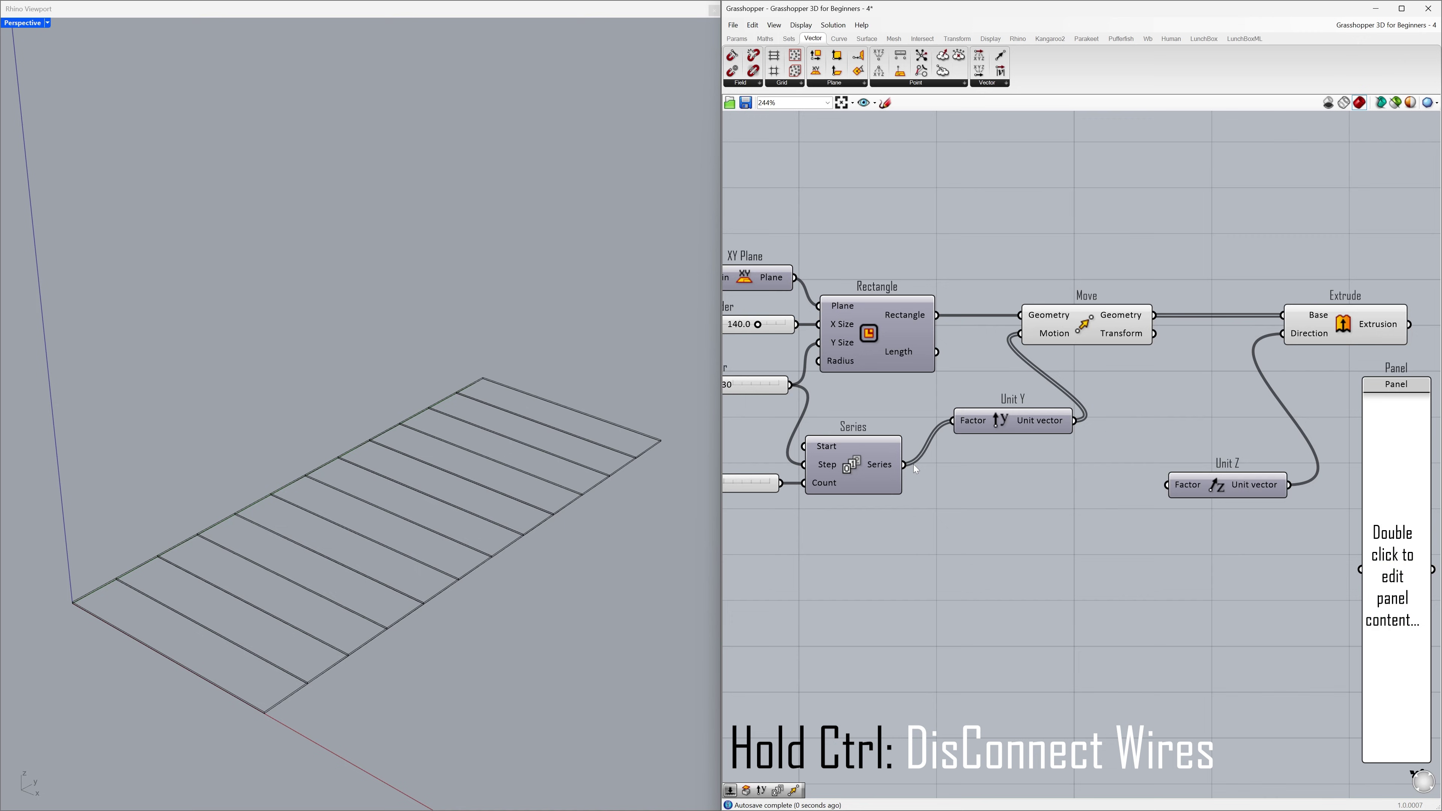
Shift the left-hand components, Move and Unit Y further right for room.
left_click_drag(903, 534, 763, 289)
left_click_drag(894, 343, 945, 343)
left_click(1086, 323, "shift")
left_click(1012, 420, "shift")
left_click_drag(1007, 420, 1060, 405)
left_click(1044, 419)
left_click(1065, 456)
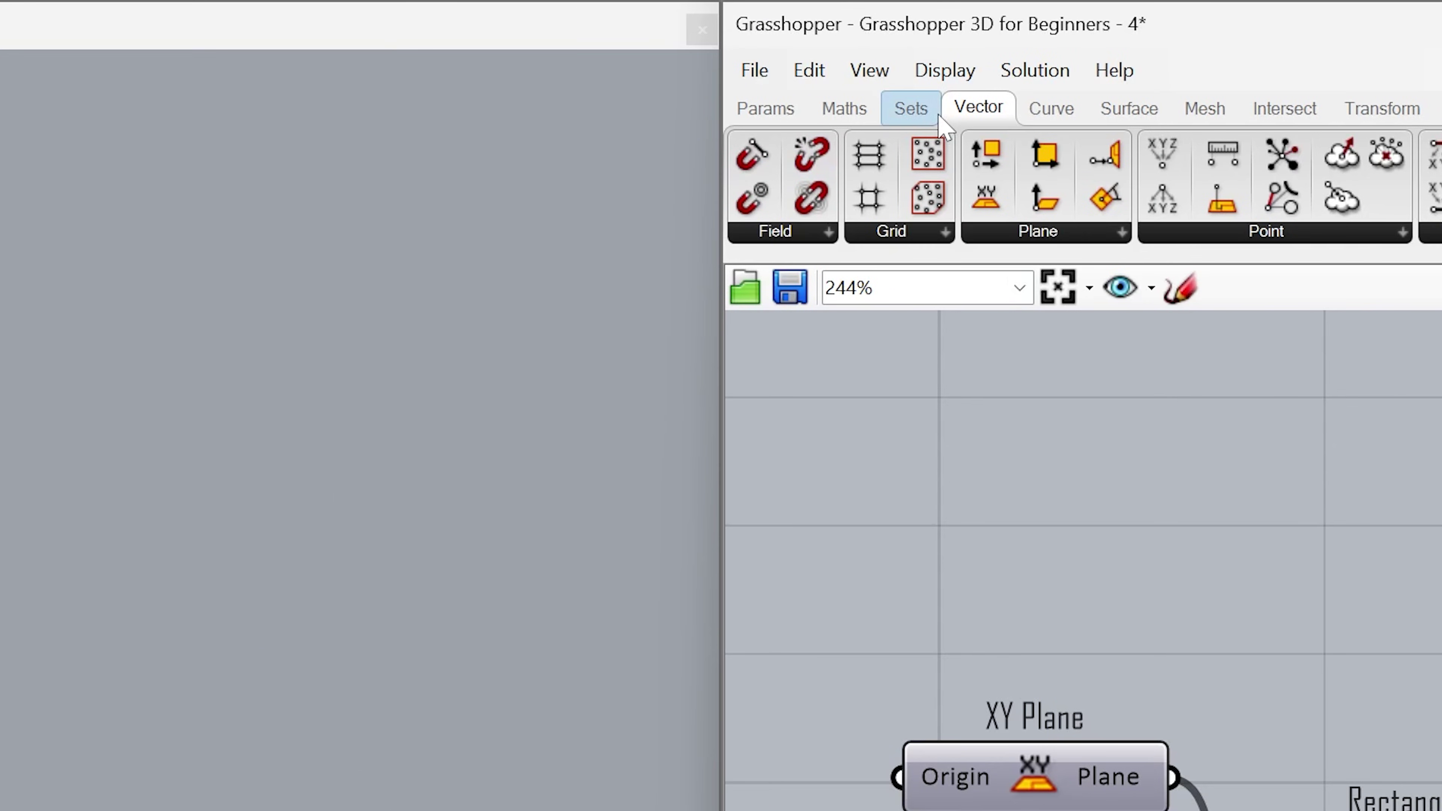
Place a second Series component from the Sets tab below Unit Y.
left_click(934, 116)
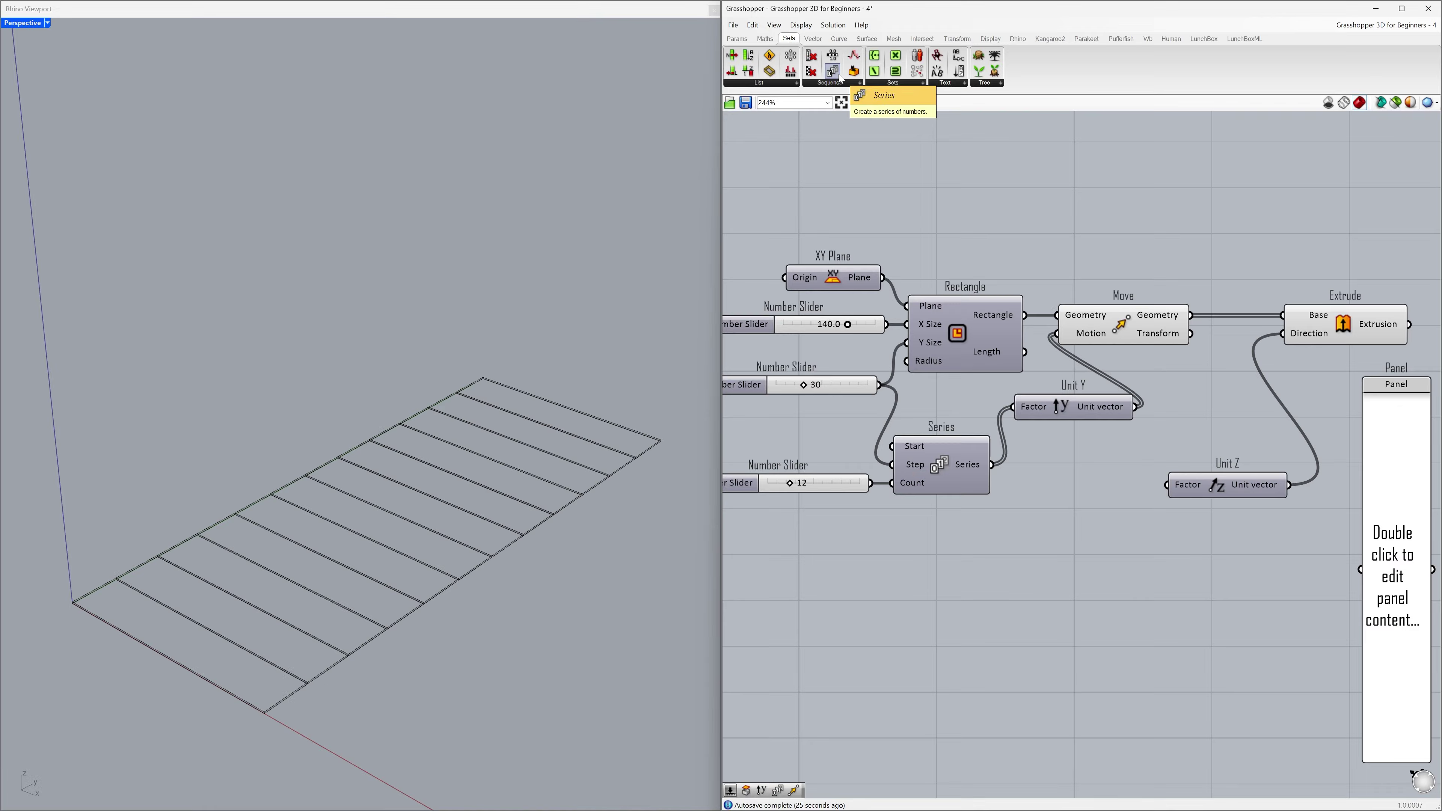
left_click_drag(840, 78, 1089, 454)
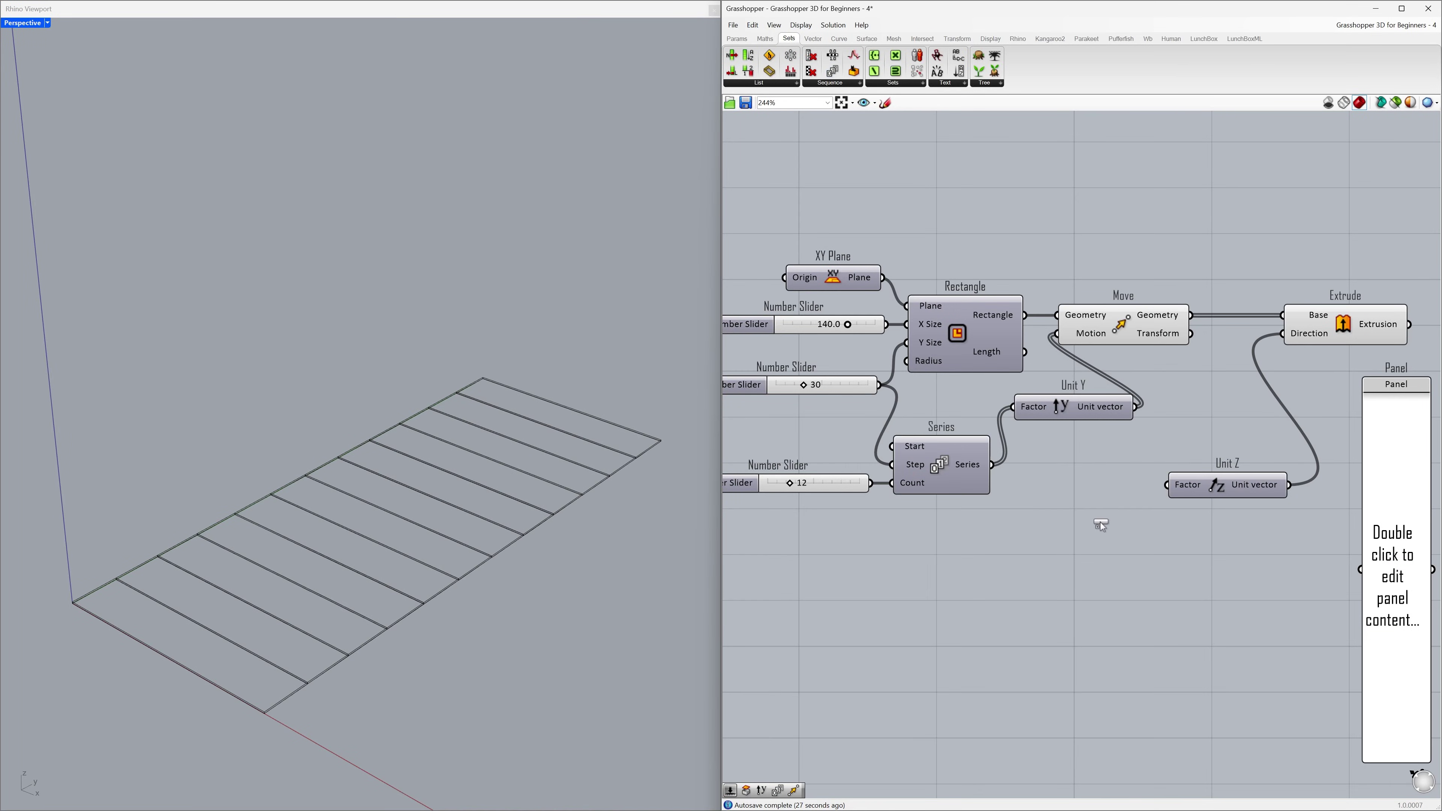
left_click_drag(1101, 525, 1131, 562)
left_click(965, 568)
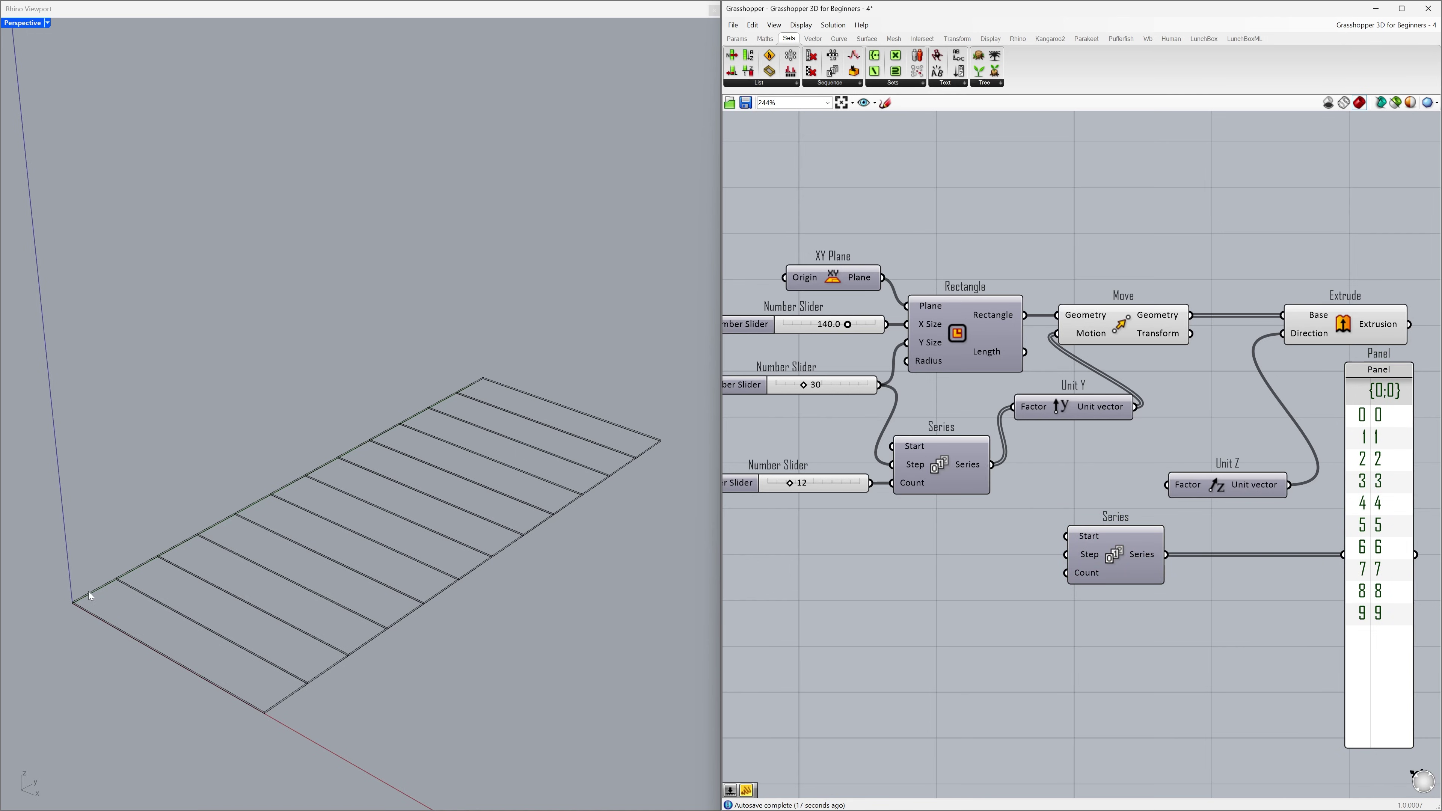
Create a Number Slider set to 15.0 beside the new Series.
double_click(968, 545)
type("15.")
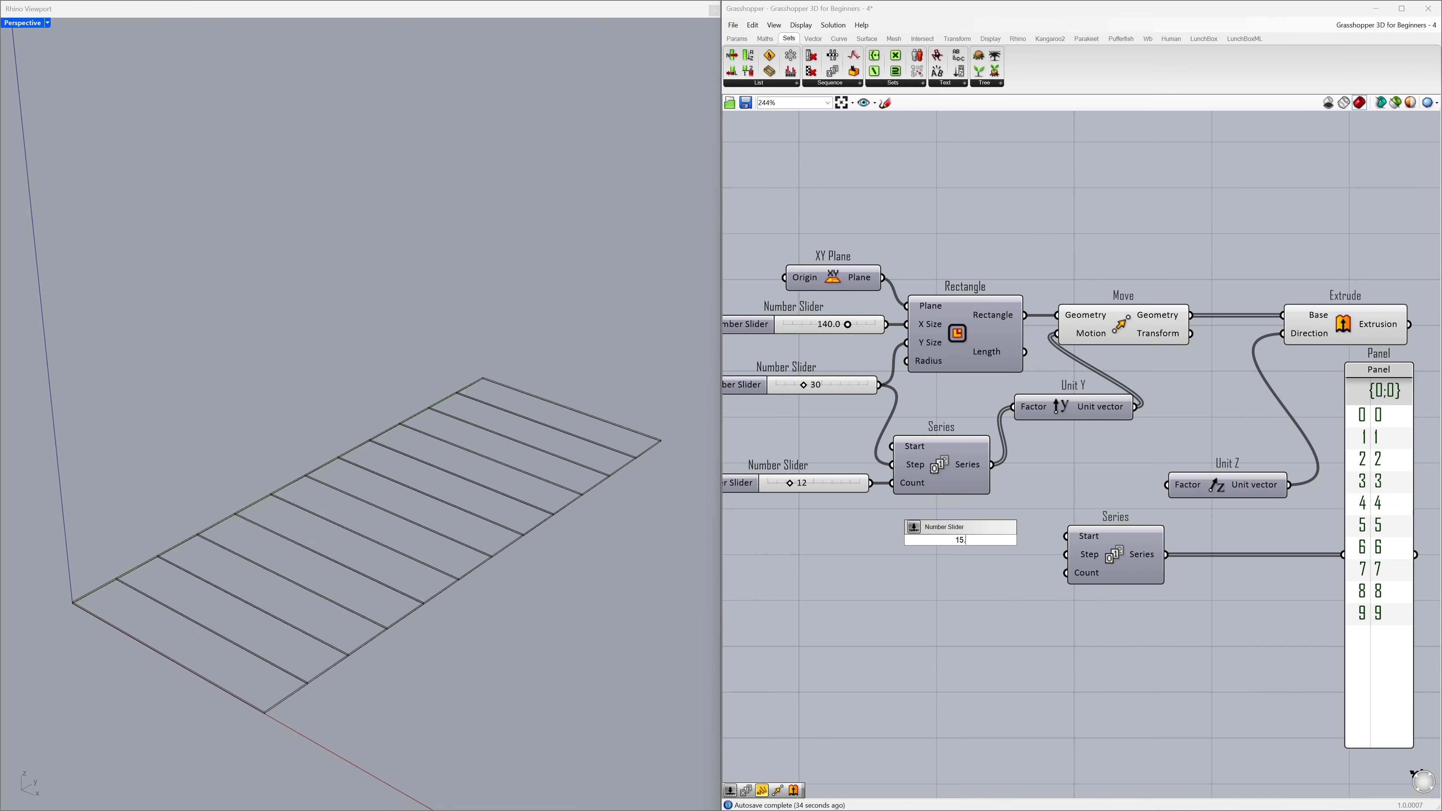
type("0")
key("Return")
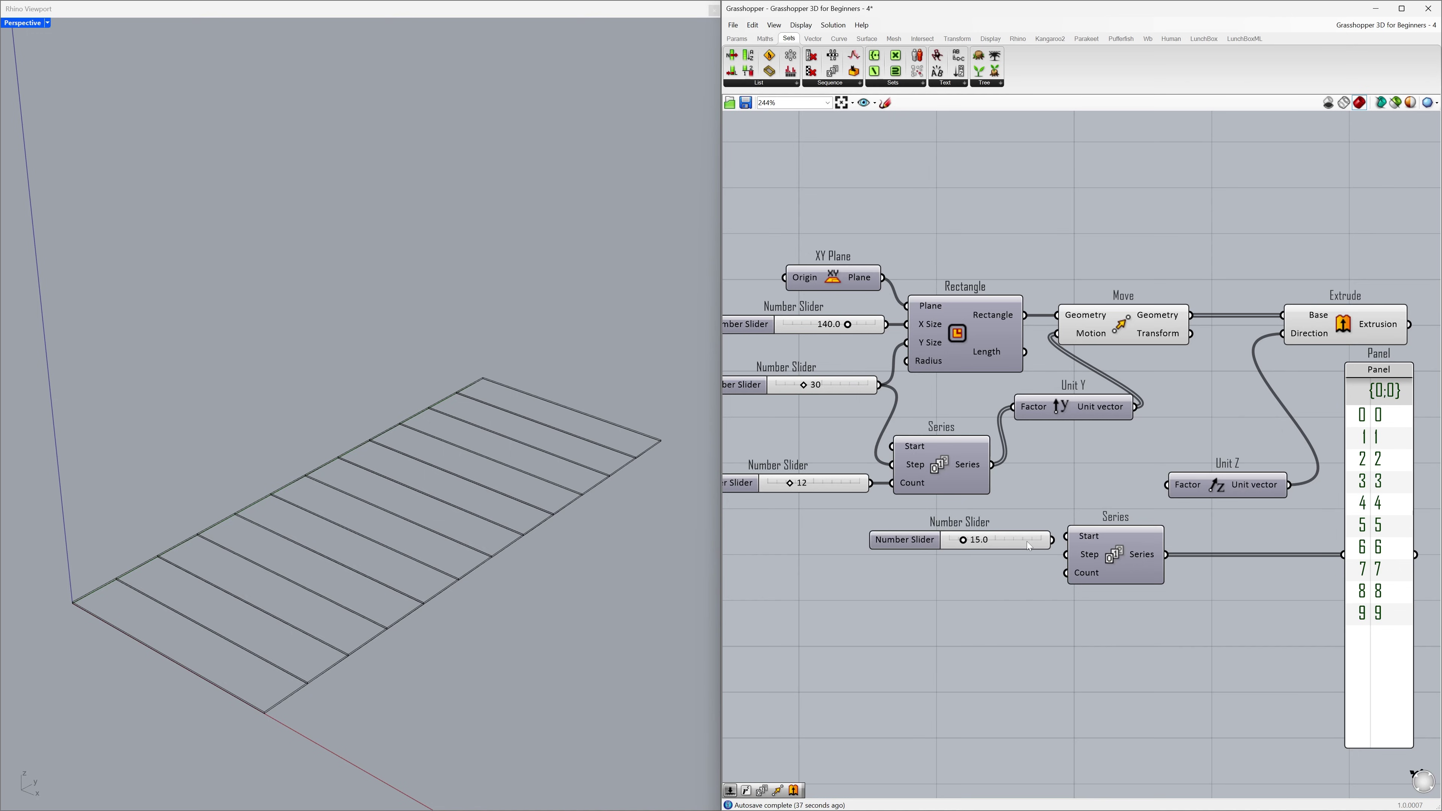
Wire the 15.0 slider into both the Start and Step inputs of the second Series.
left_click_drag(1028, 546, 1018, 545)
left_click_drag(1042, 540, 1060, 544)
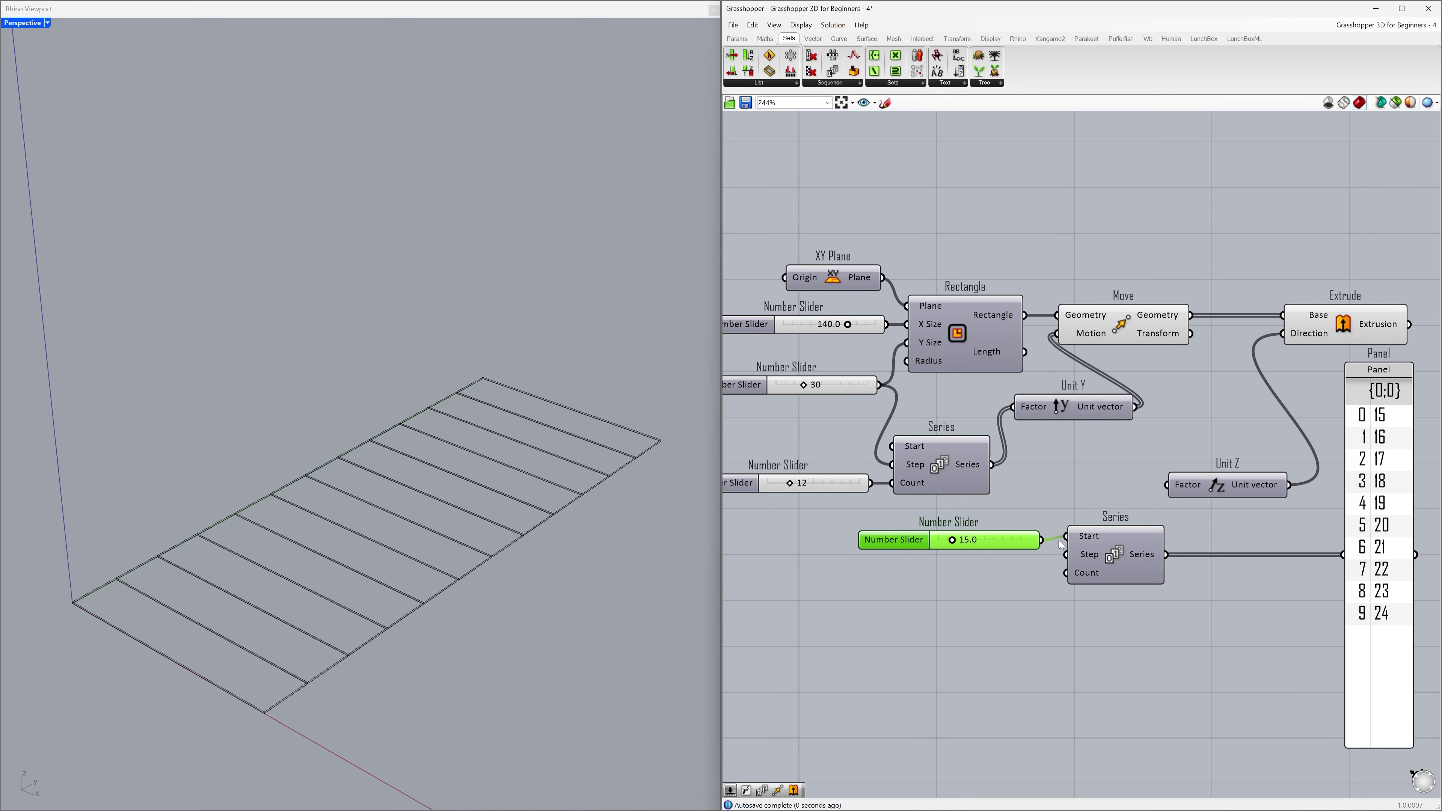
left_click(1203, 525)
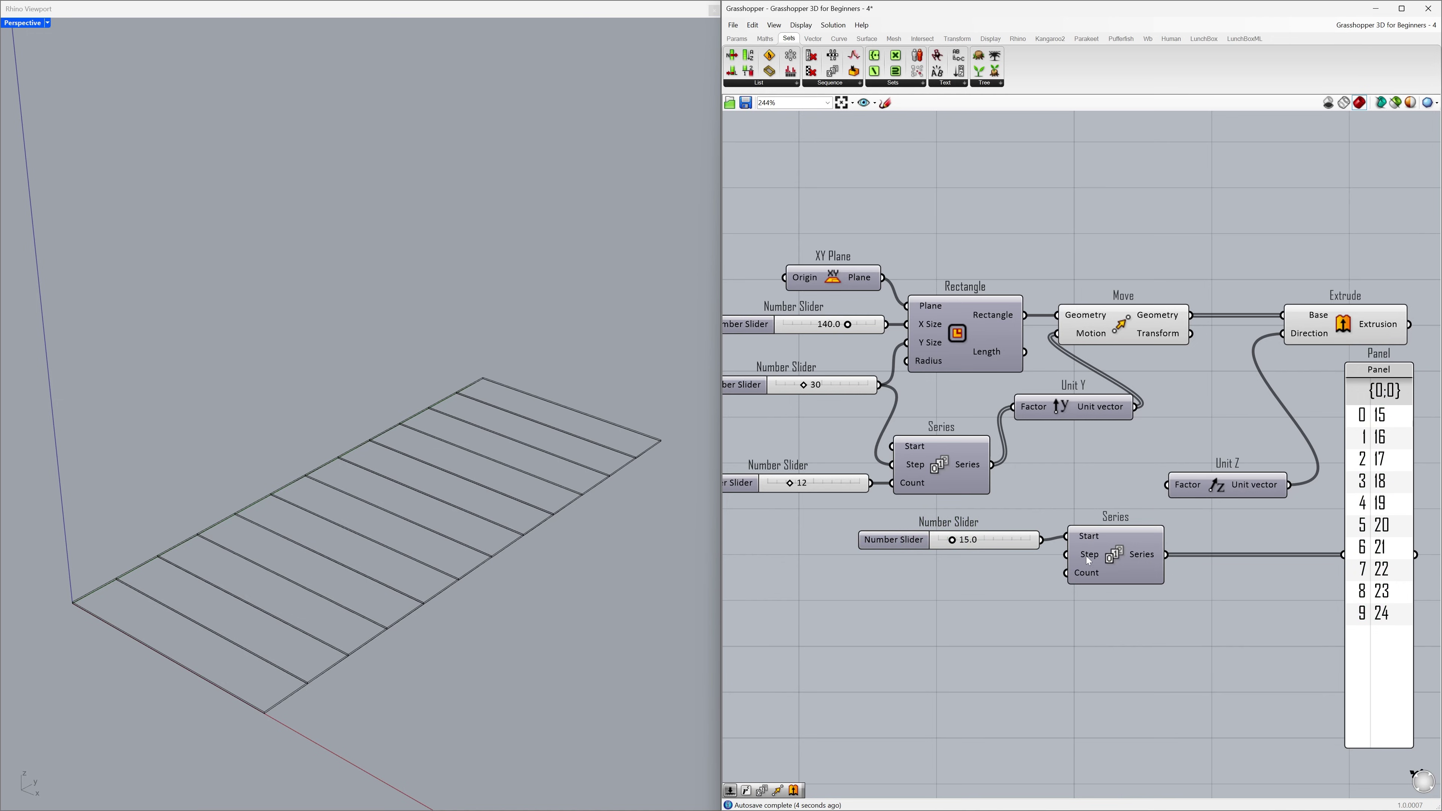
mouse_move(1090, 561)
left_click_drag(1042, 540, 1060, 560)
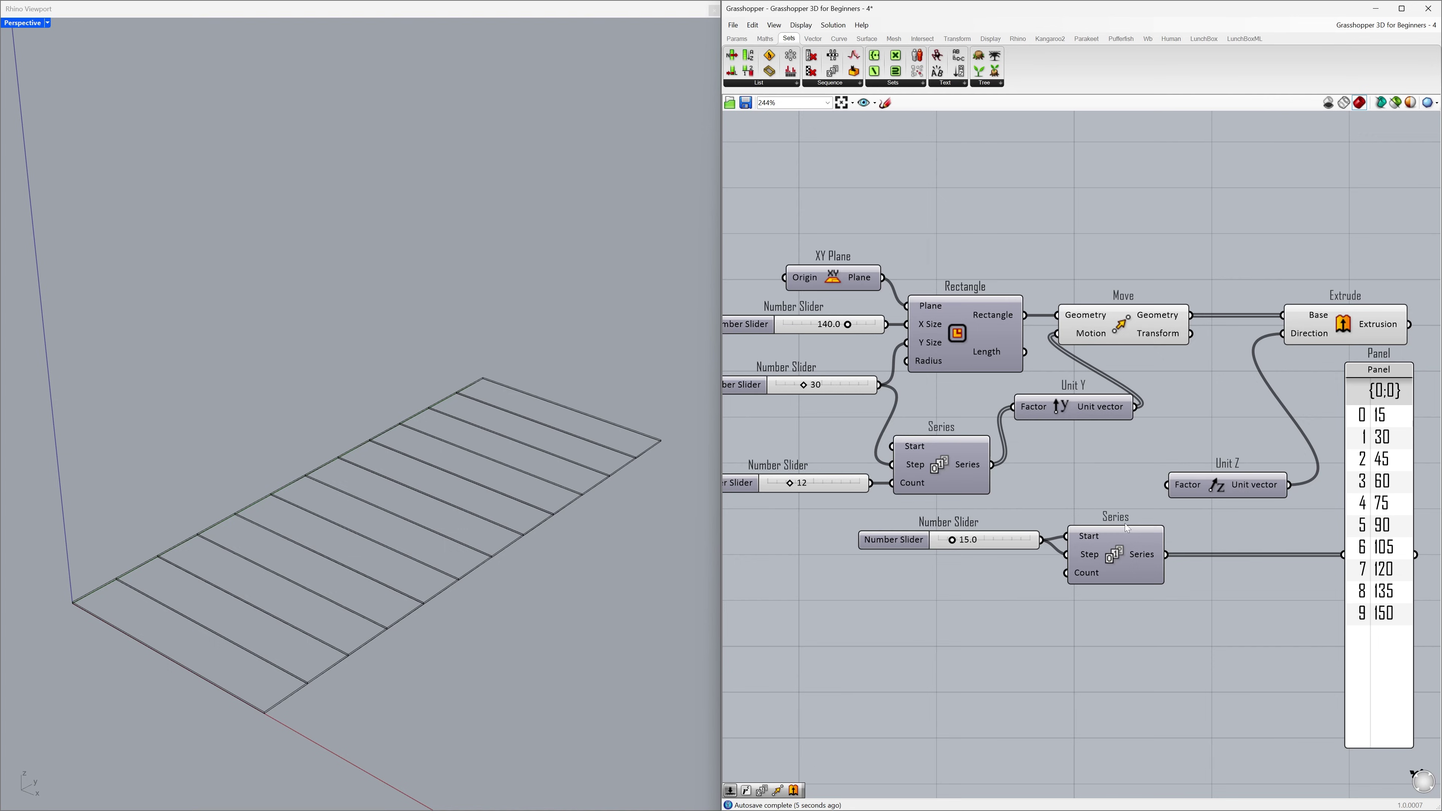
left_click_drag(1016, 542, 1018, 546)
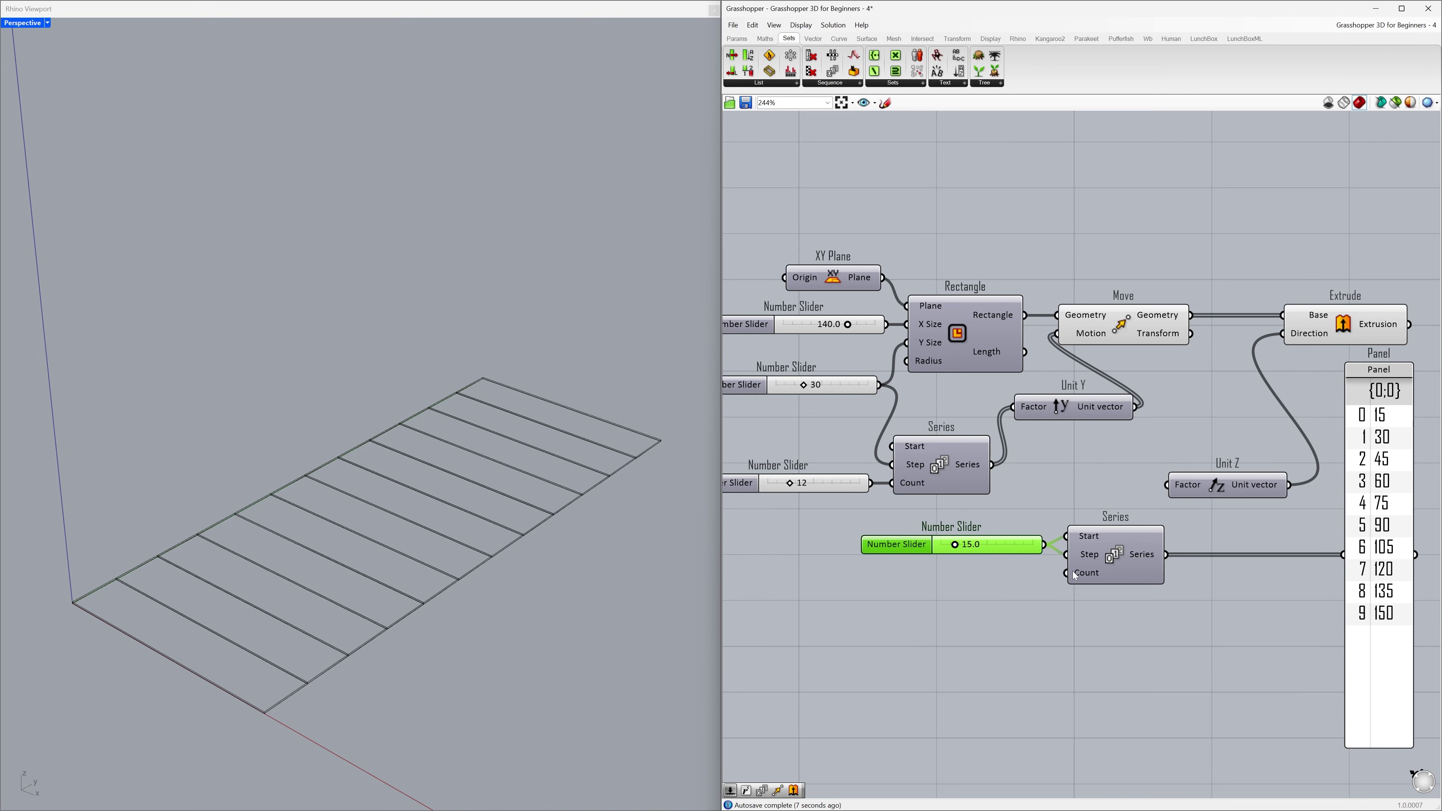
mouse_move(1085, 574)
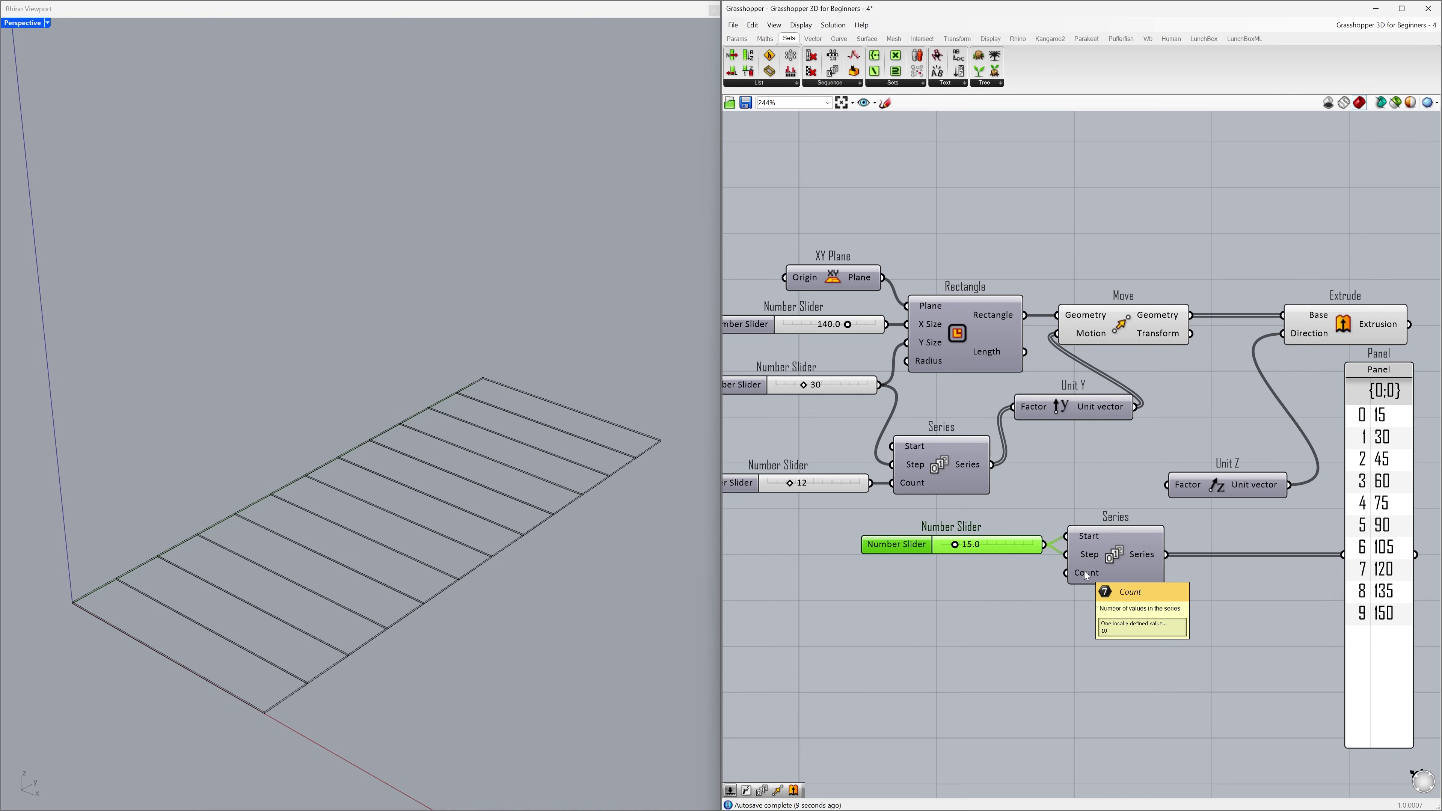
left_click(1036, 579)
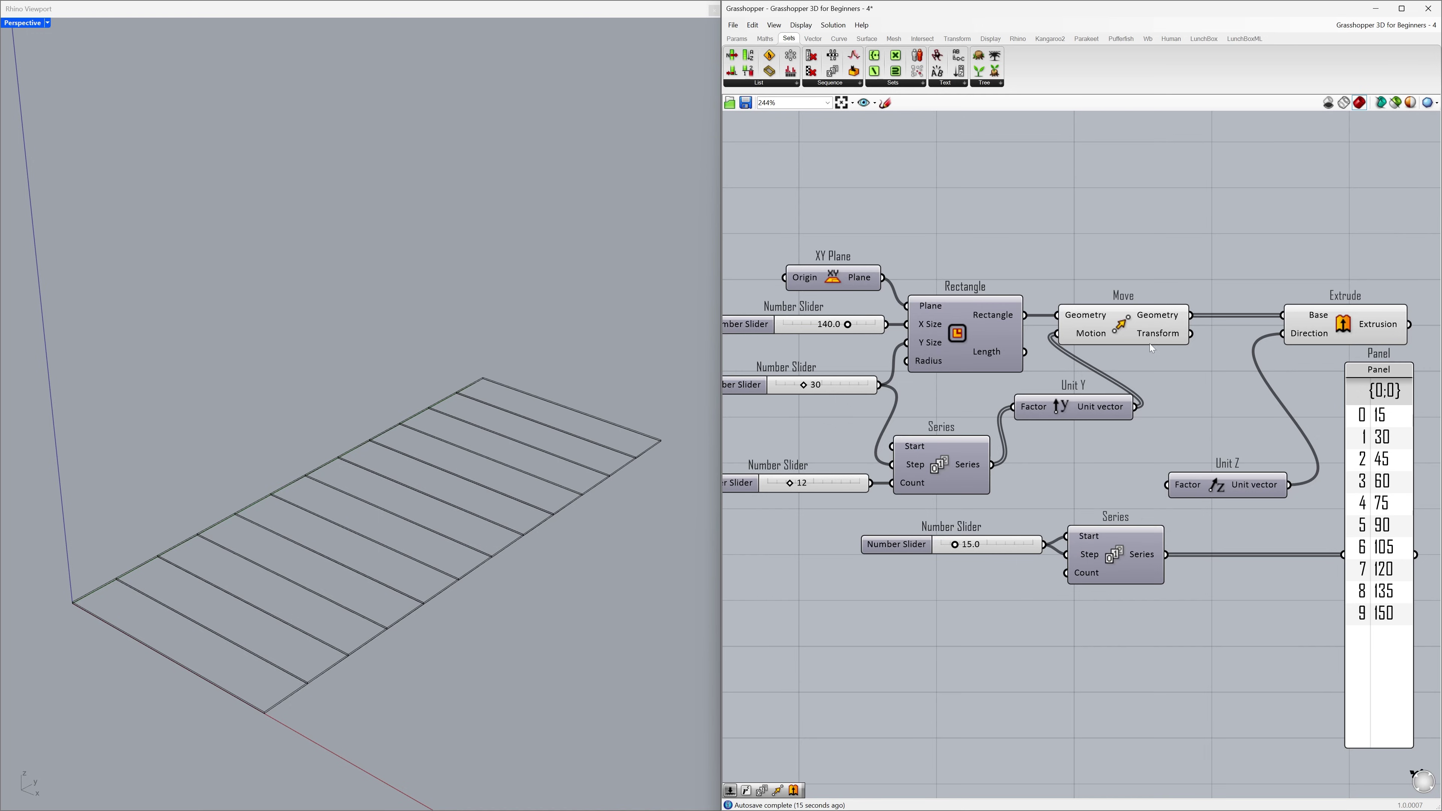
Feed the Count slider of 12 into the second Series' Count input.
mouse_move(1162, 321)
left_click_drag(834, 487, 1055, 578)
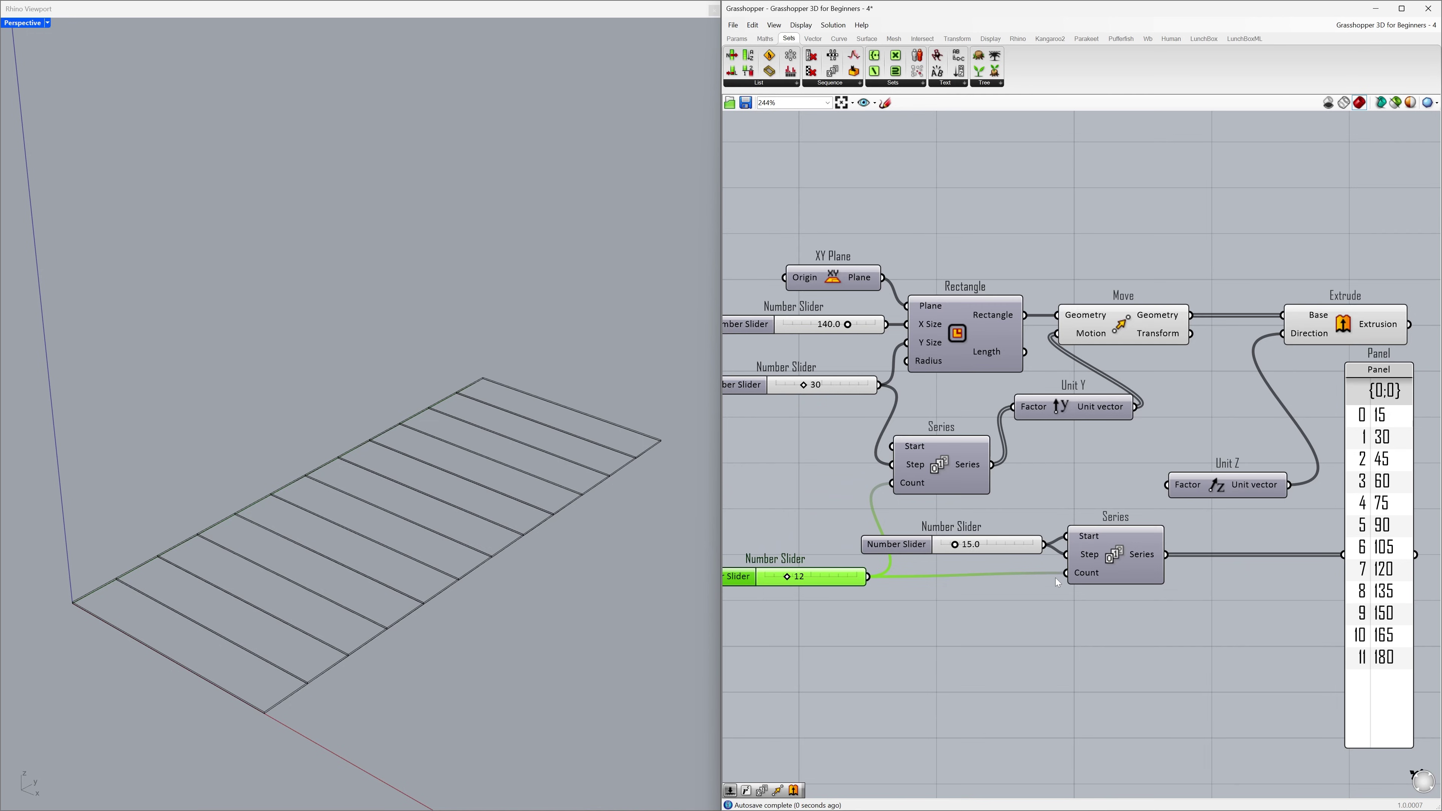
left_click(1046, 590)
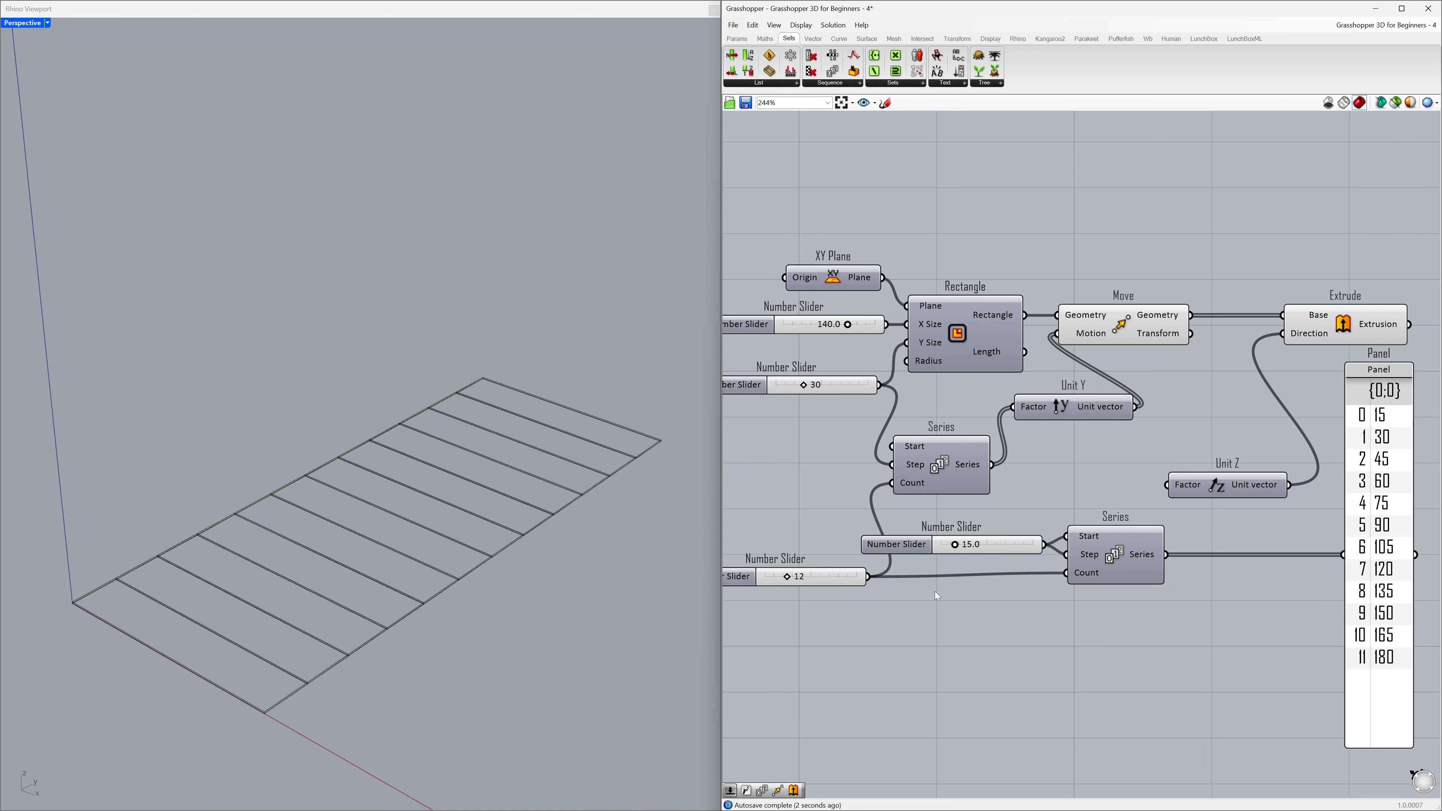
left_click_drag(838, 582, 837, 577)
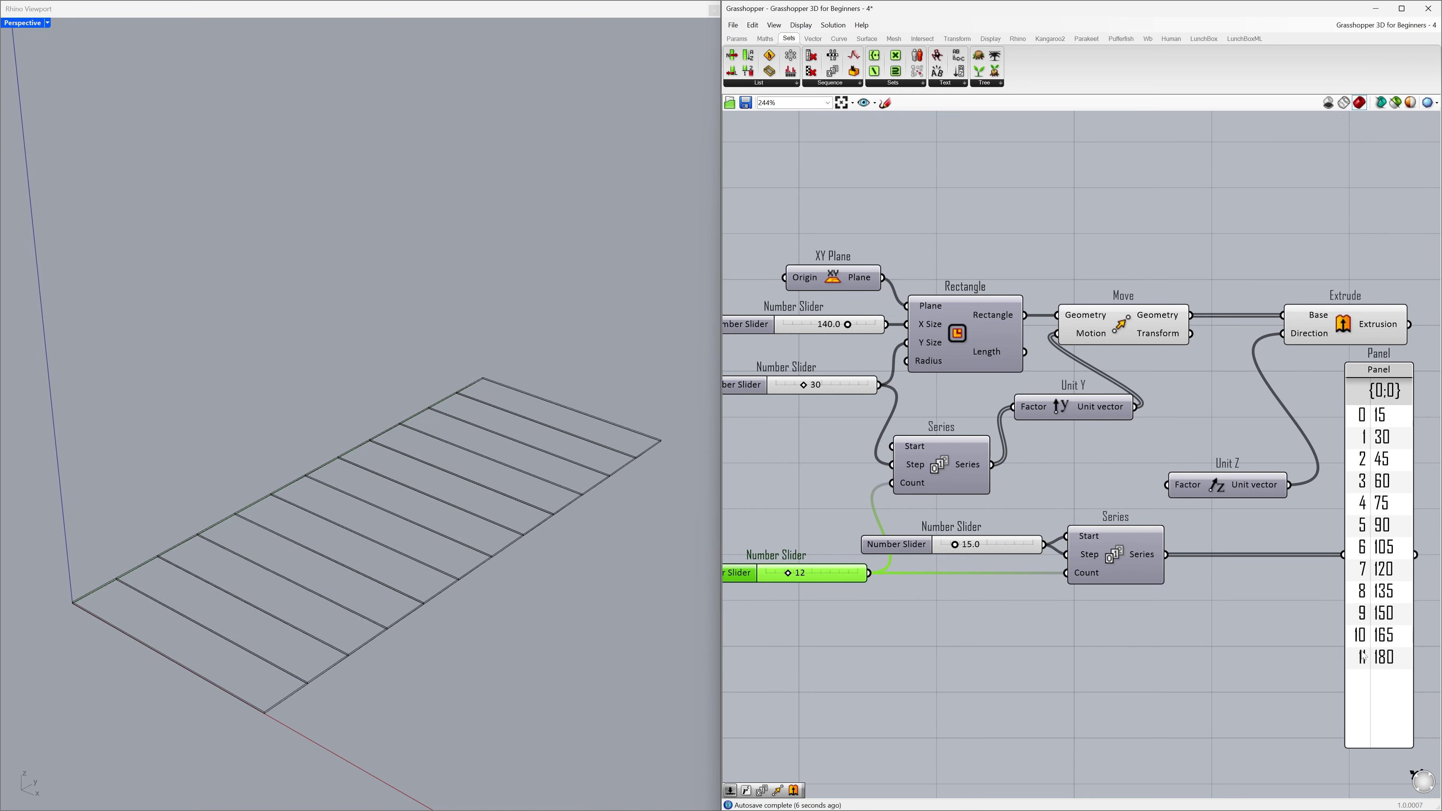
left_click(1259, 613)
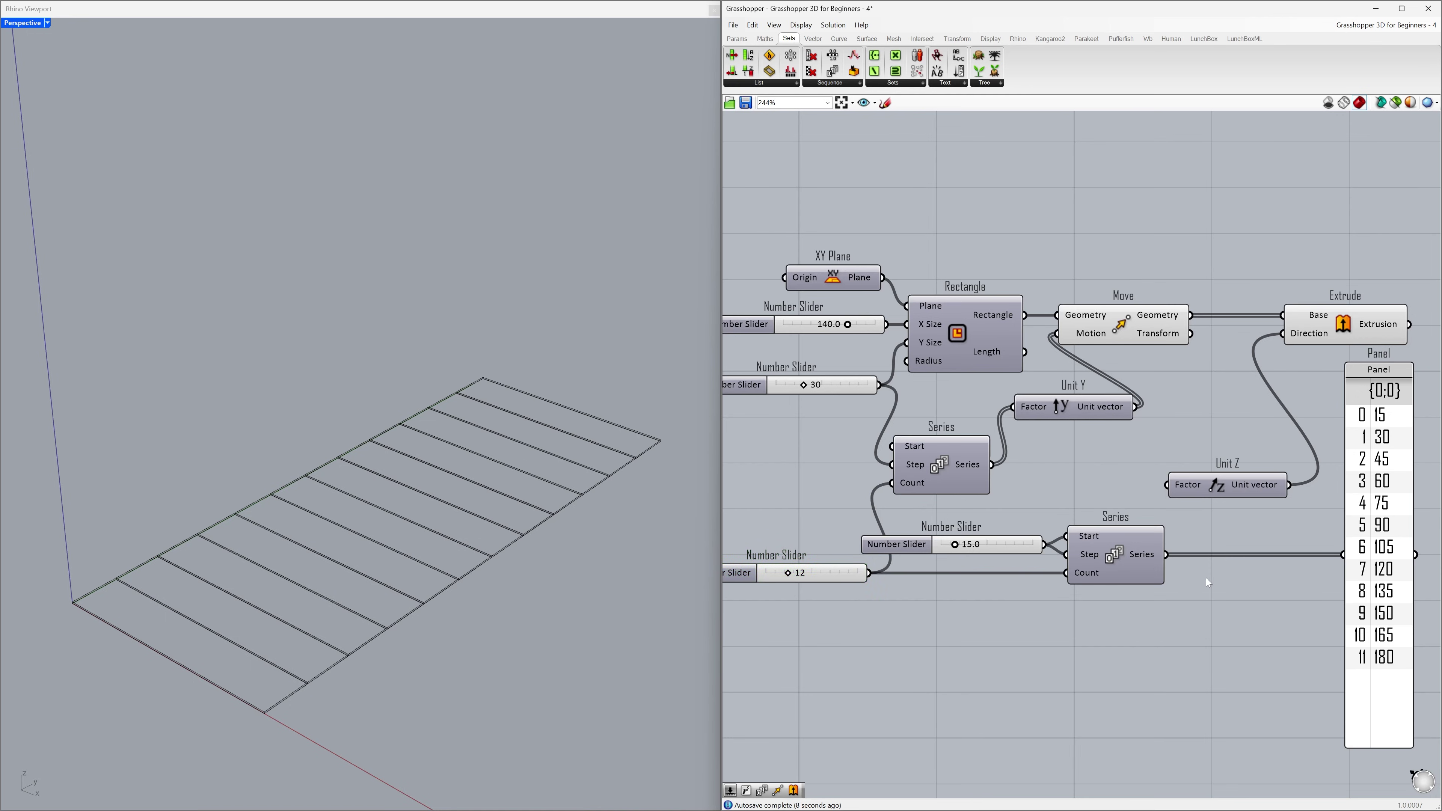
Feed the second Series into Unit Z's Factor, raise the step to 17.5, and delete the Panel.
left_click_drag(1168, 555, 1158, 485)
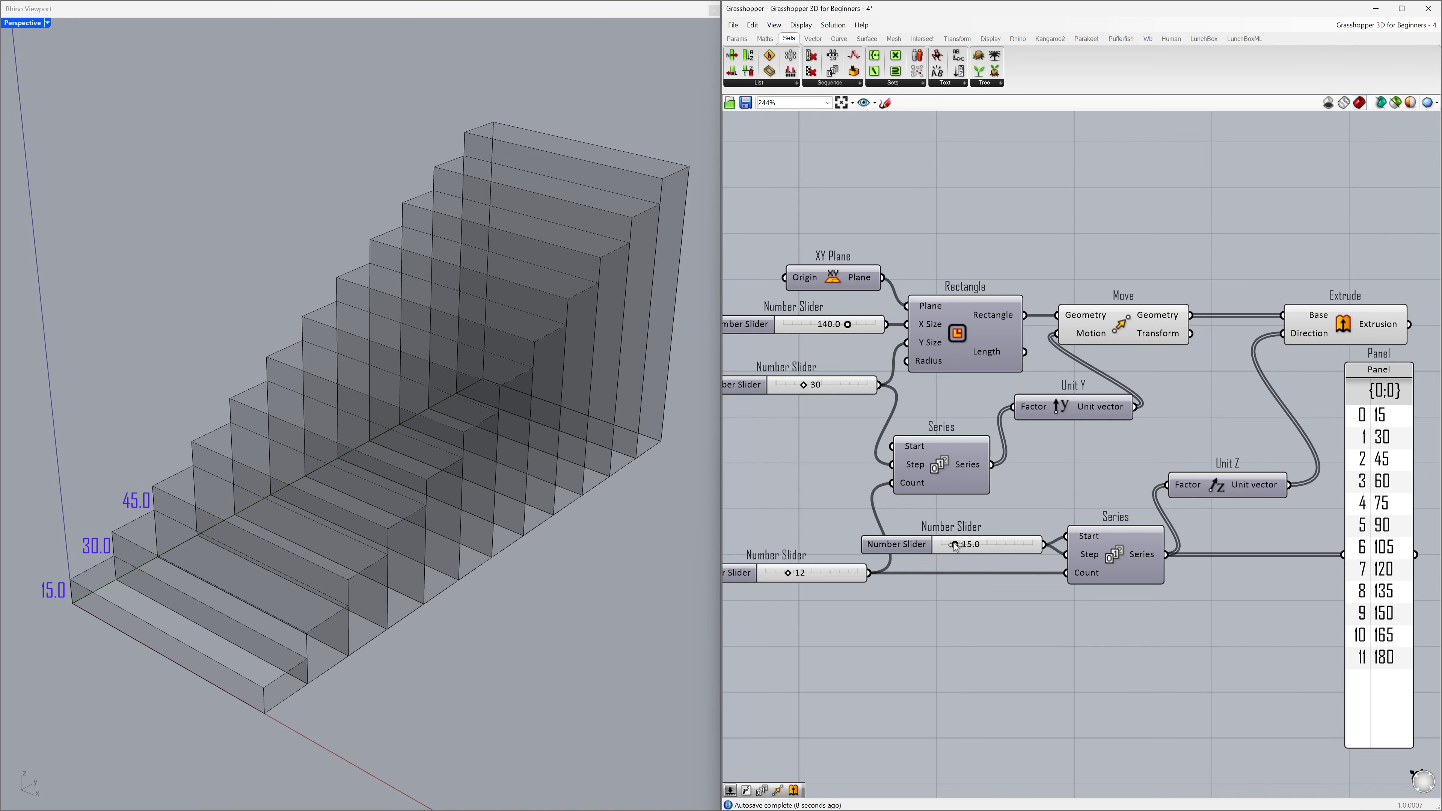
left_click_drag(955, 544, 958, 545)
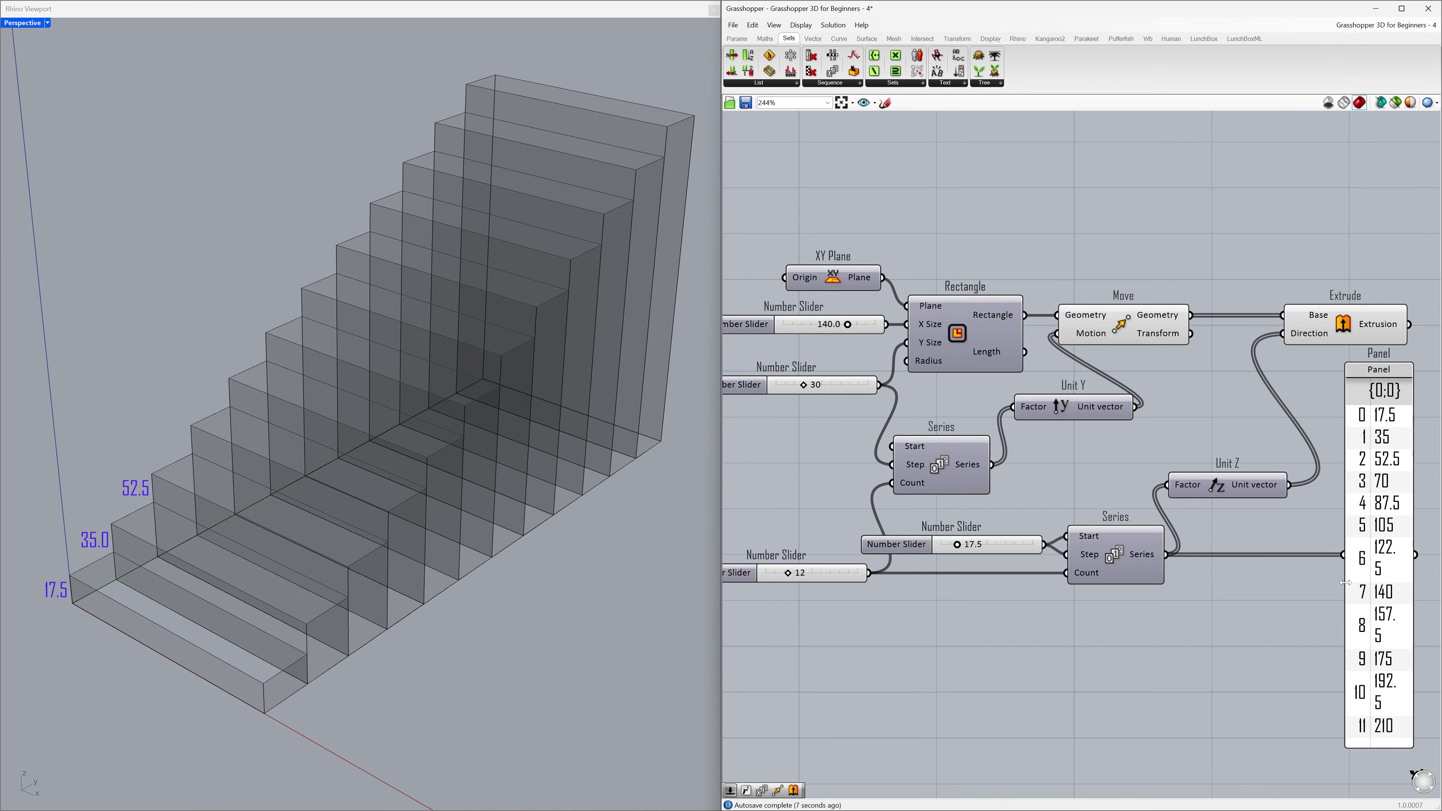
left_click_drag(1345, 582, 1326, 583)
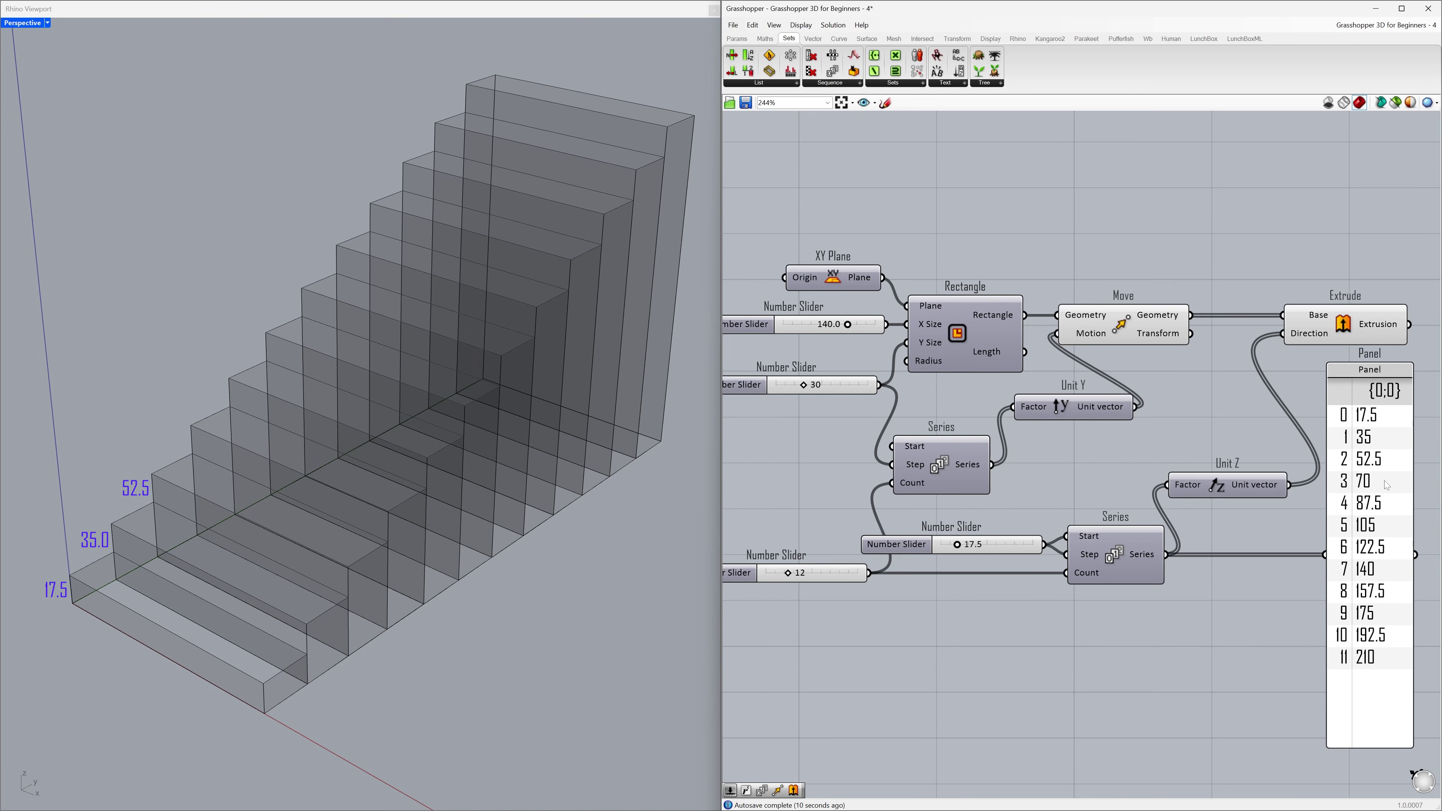
left_click(1376, 514)
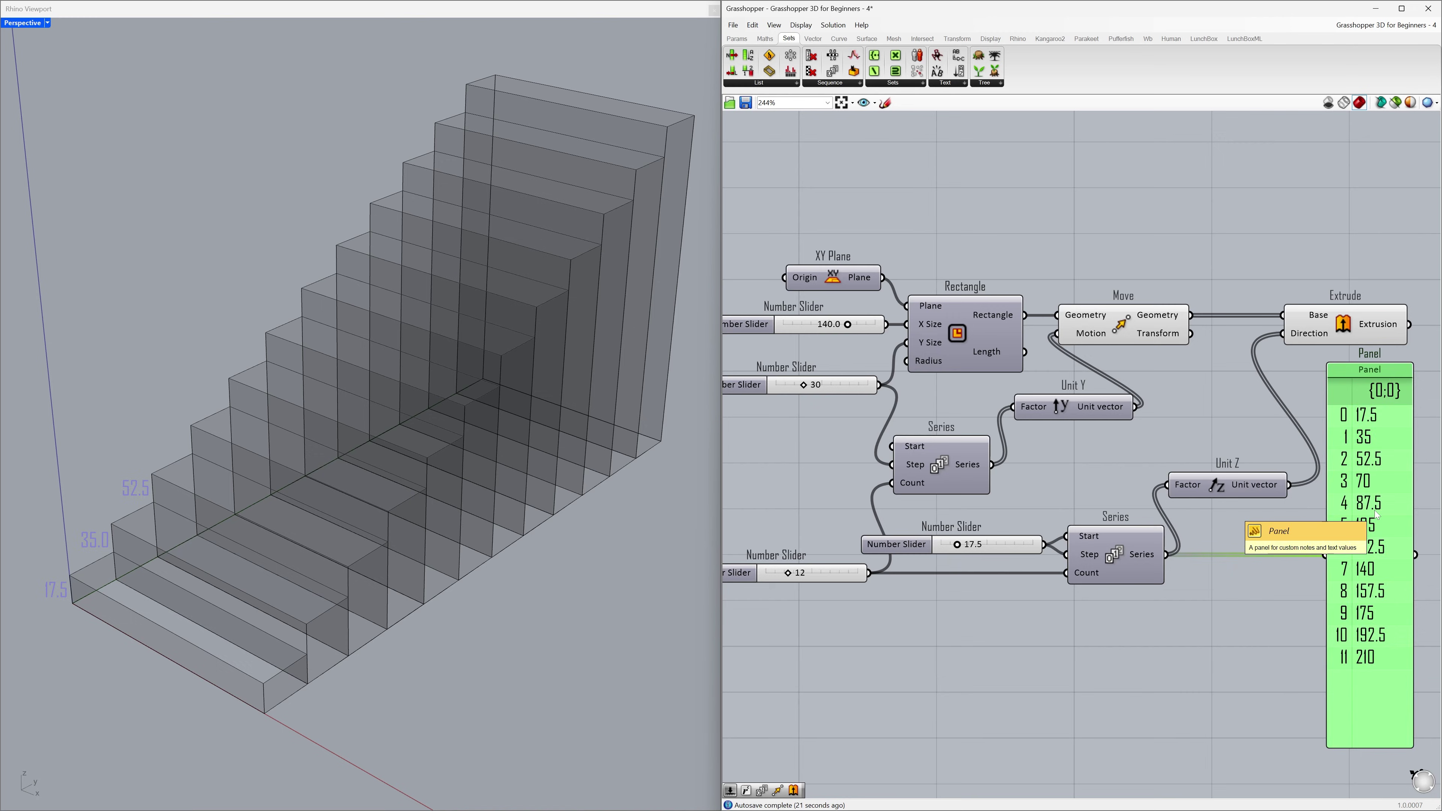
key("Delete")
Rearrange Unit Z, Move and Unit Y beside their Series components.
left_click_drag(1215, 482, 1235, 551)
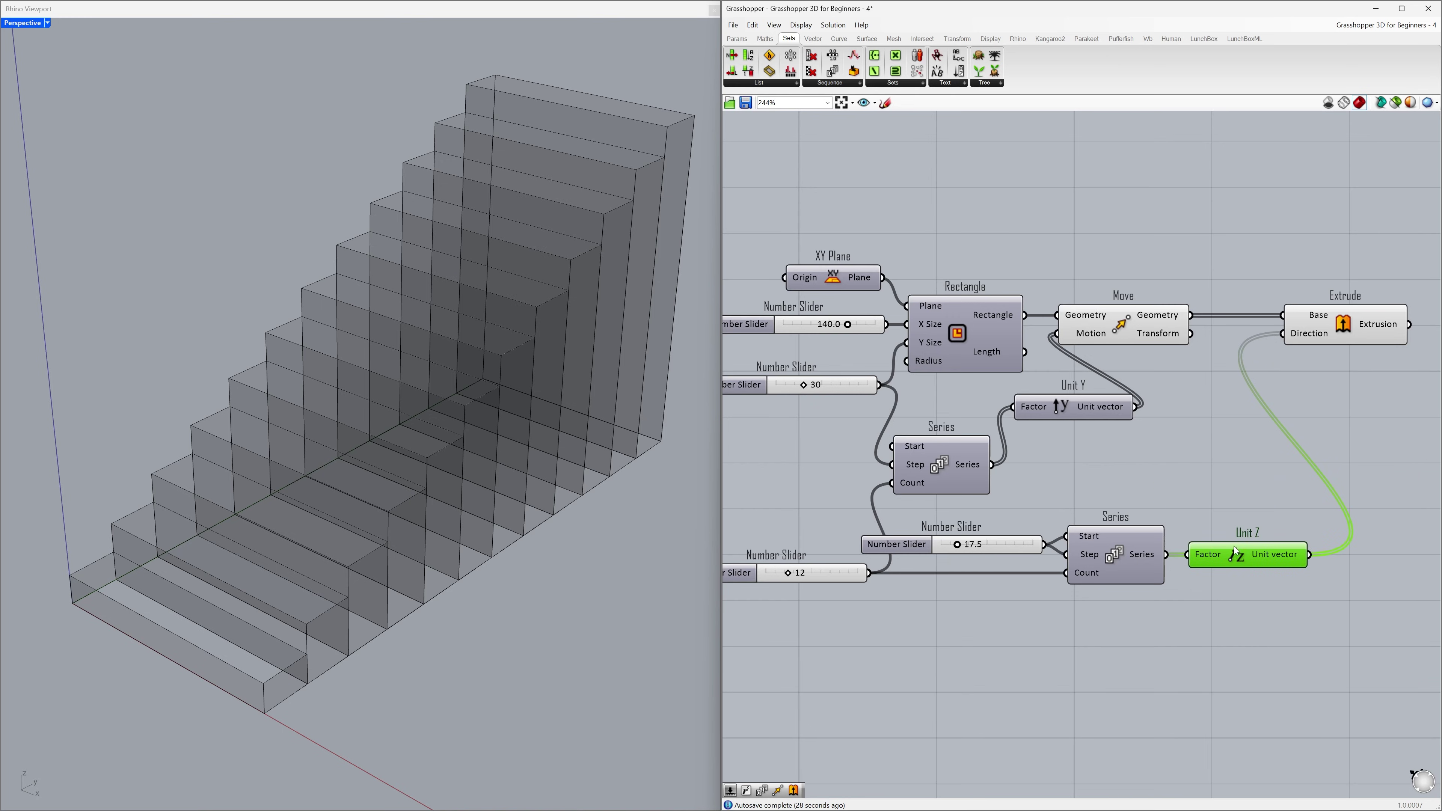
left_click_drag(1087, 341, 1128, 341)
left_click_drag(1078, 408, 1084, 466)
left_click(1219, 472)
Turn off the Move component's preview to hide the moved rectangles.
left_click(1161, 325)
right_click(1160, 325)
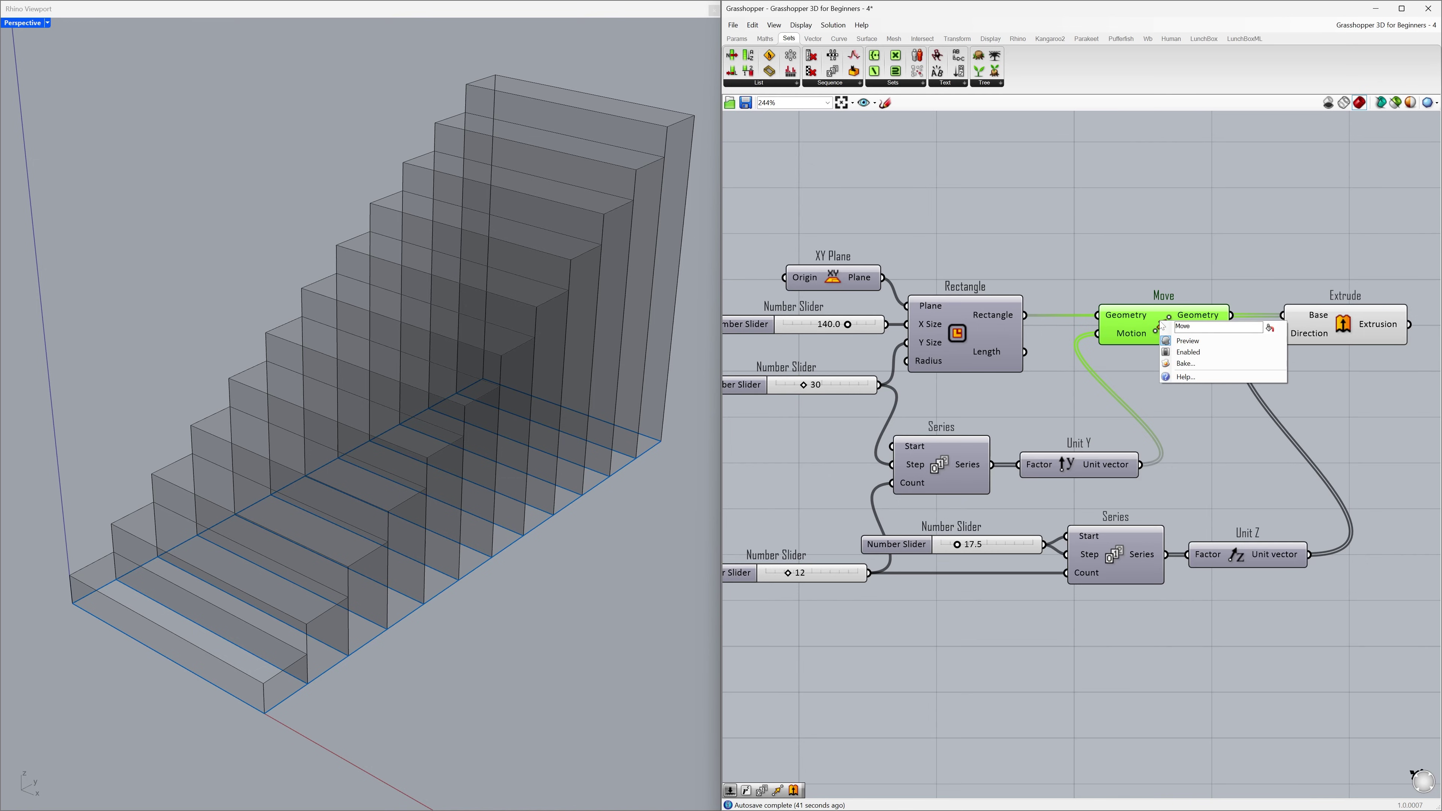
left_click(1188, 341)
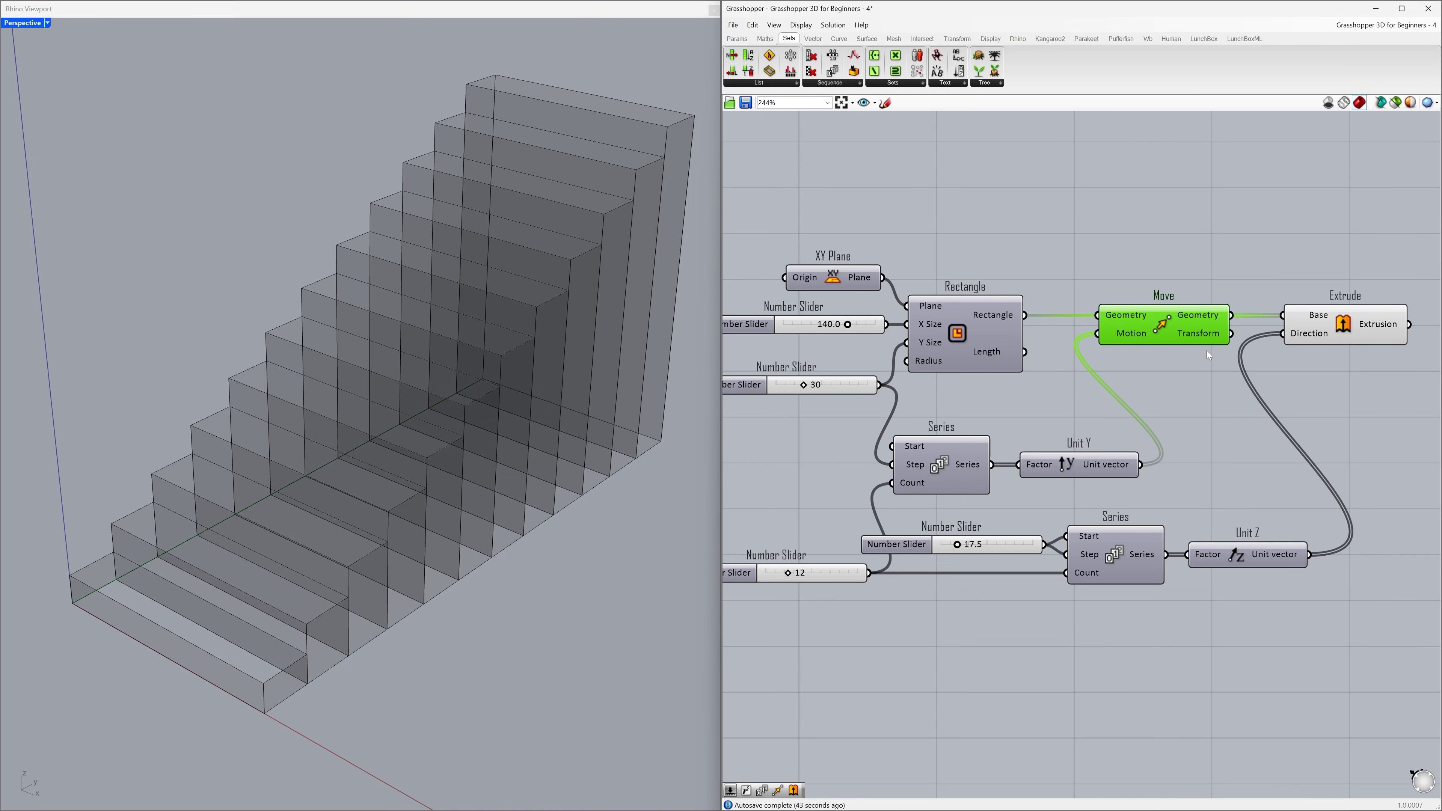
left_click(1200, 375)
Add a Cap Holes component right of Extrude and feed it the extrusions.
right_click_drag(222, 594, 209, 634)
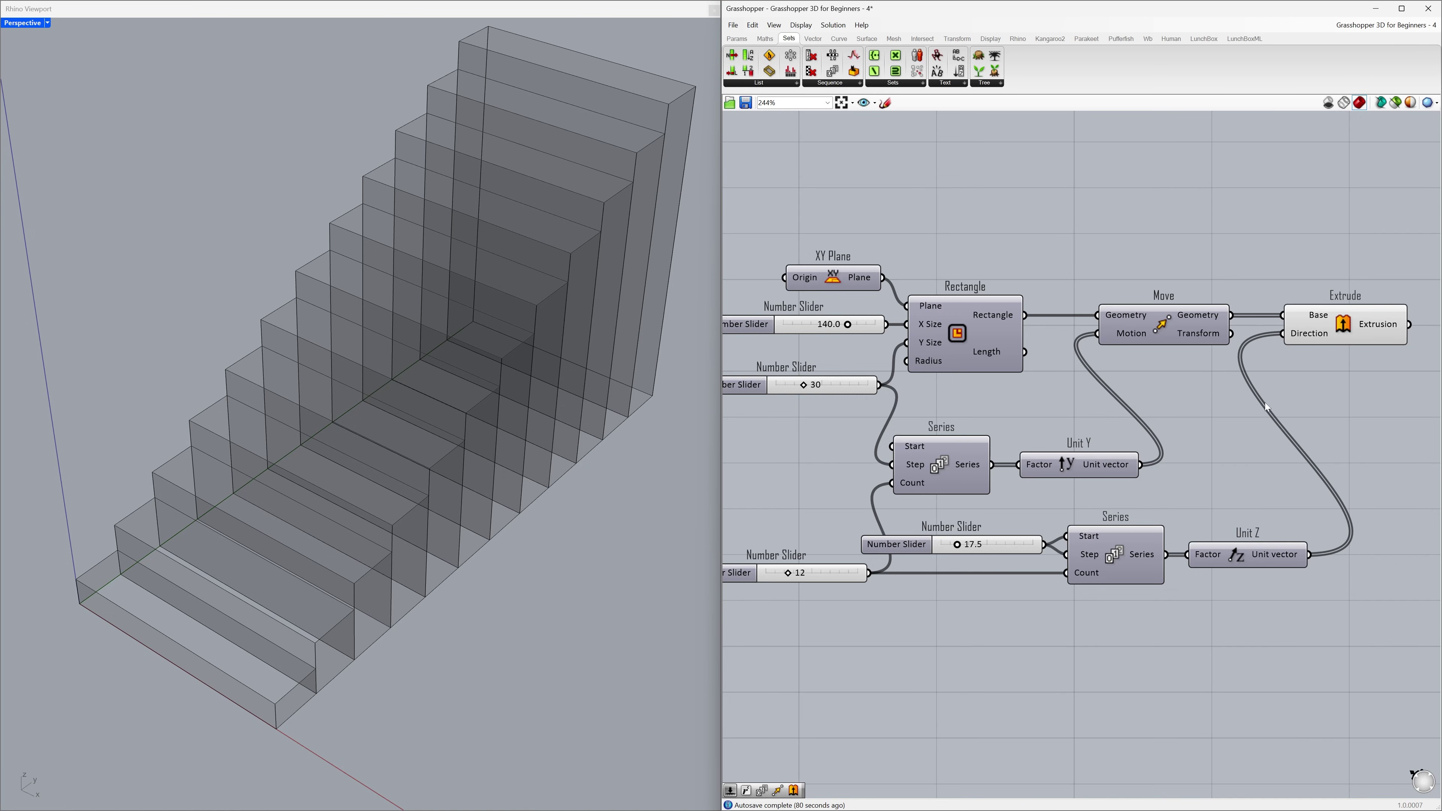
right_click_drag(1265, 402, 963, 367)
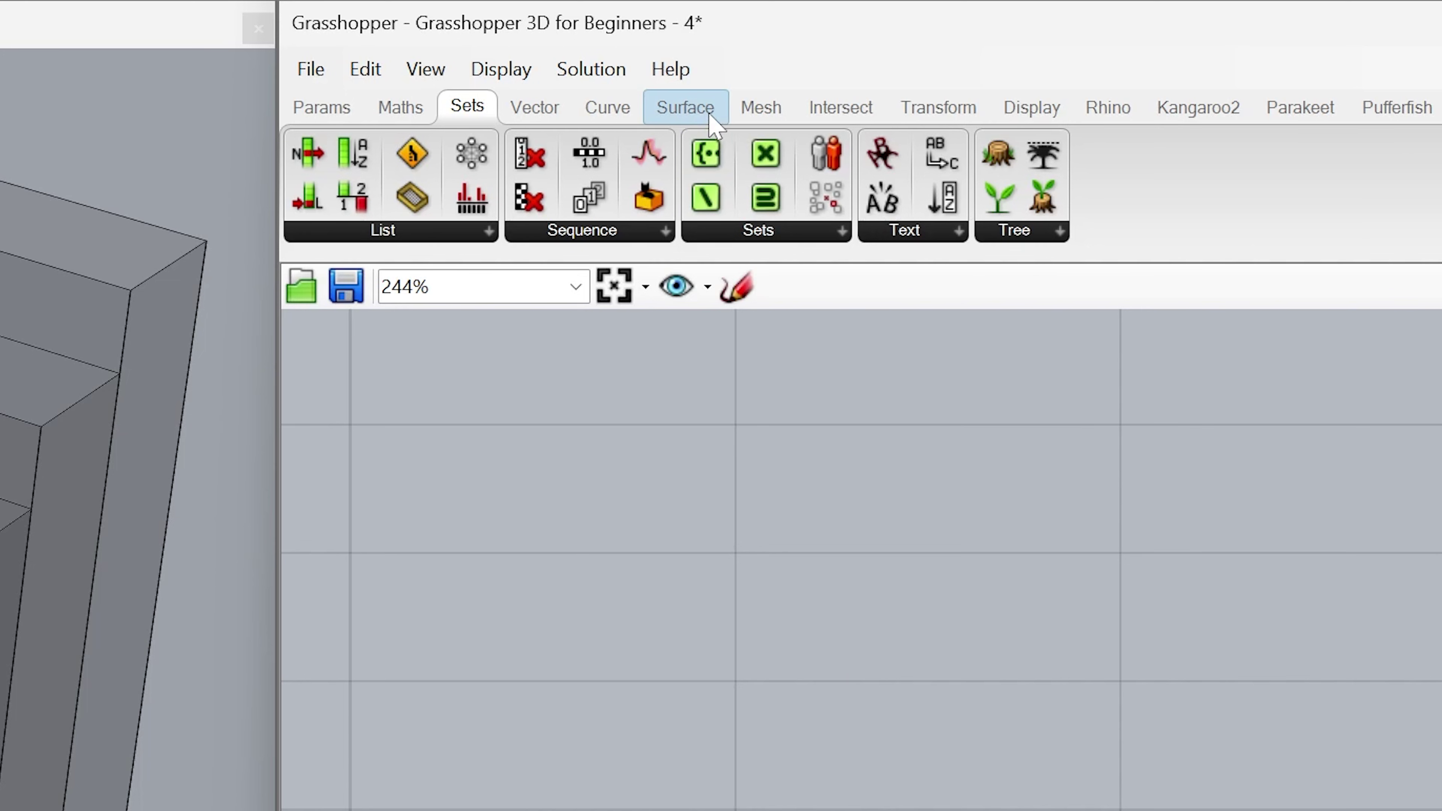
left_click(832, 58)
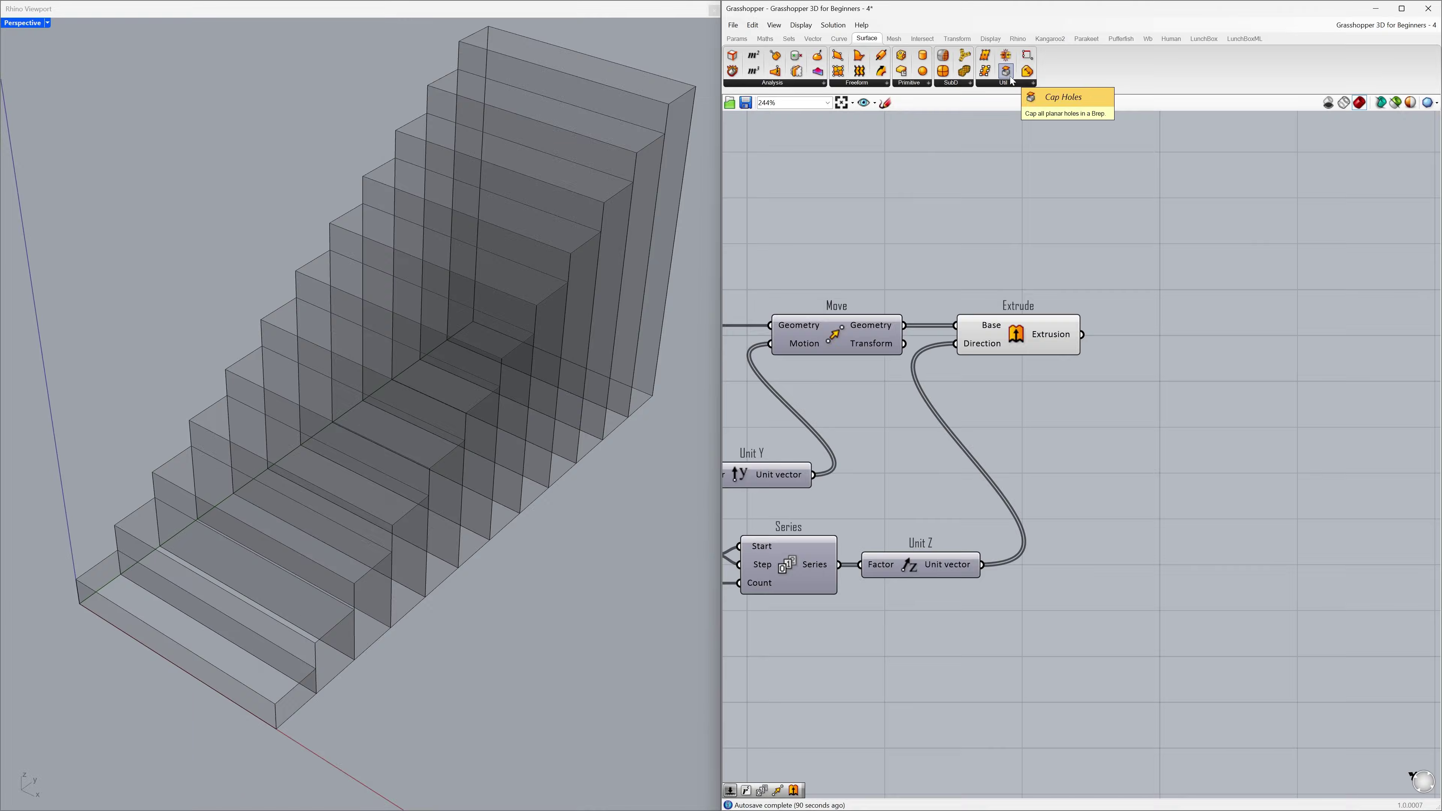
left_click_drag(1074, 197, 1441, 646)
left_click_drag(1151, 231, 1176, 336)
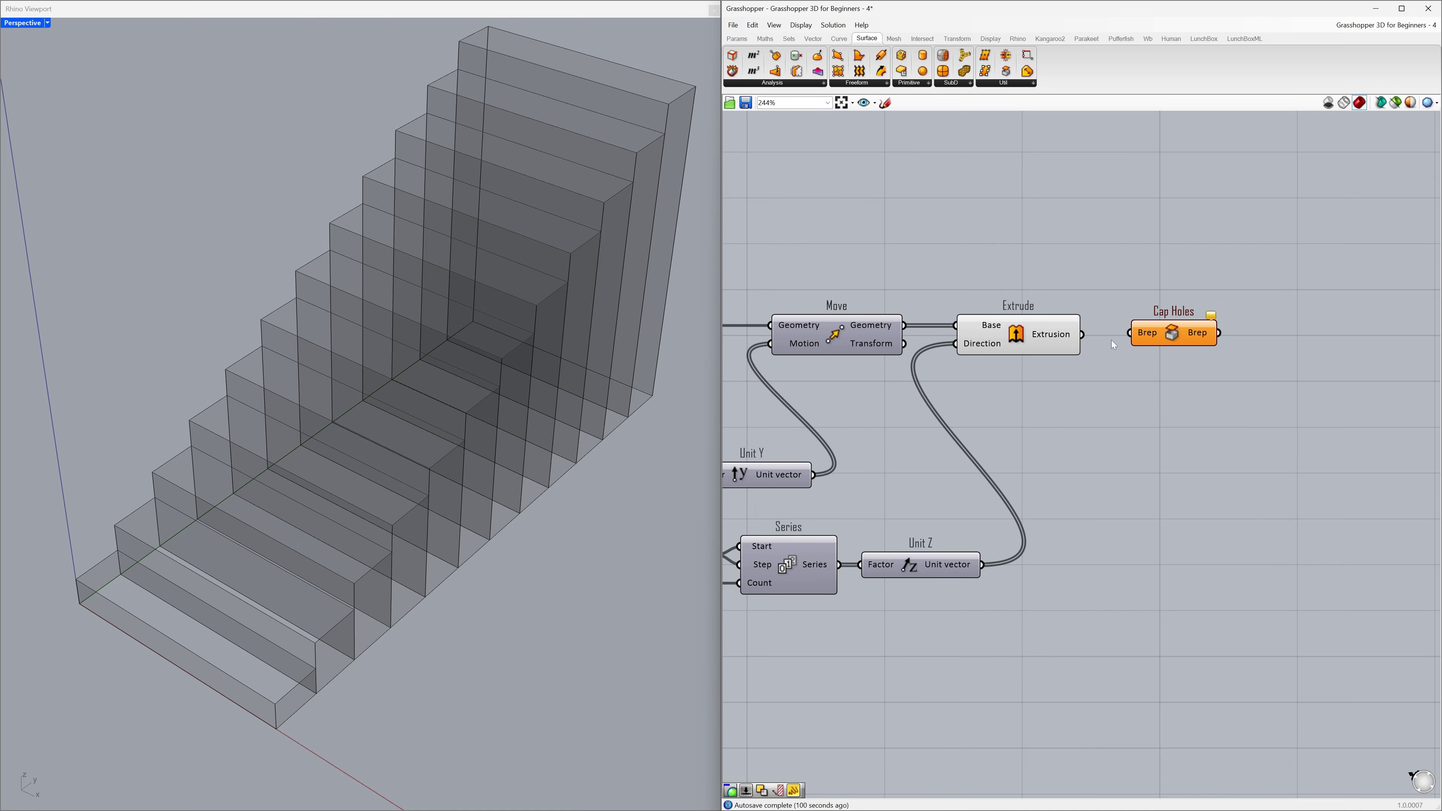
left_click_drag(1082, 335, 1111, 343)
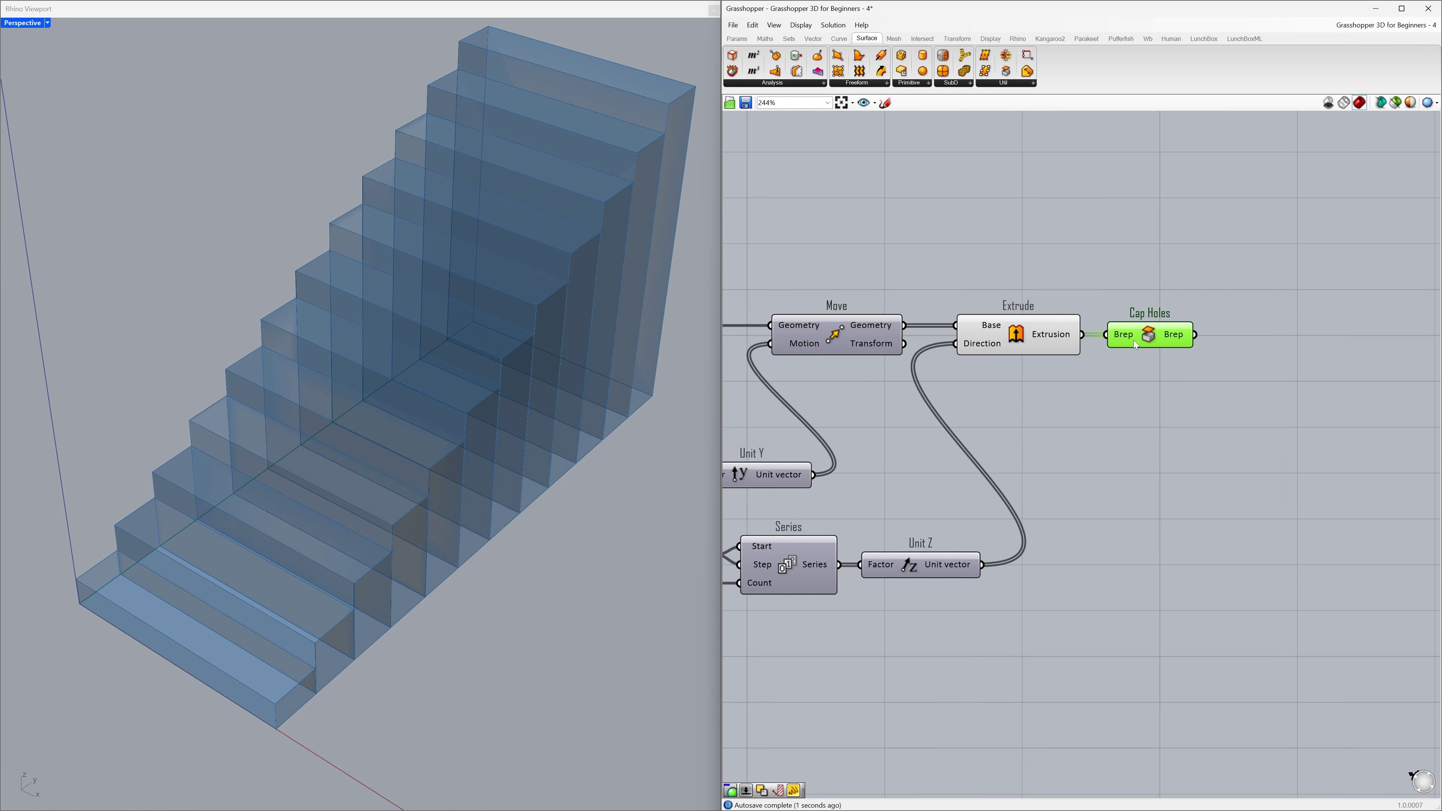
left_click(1098, 391)
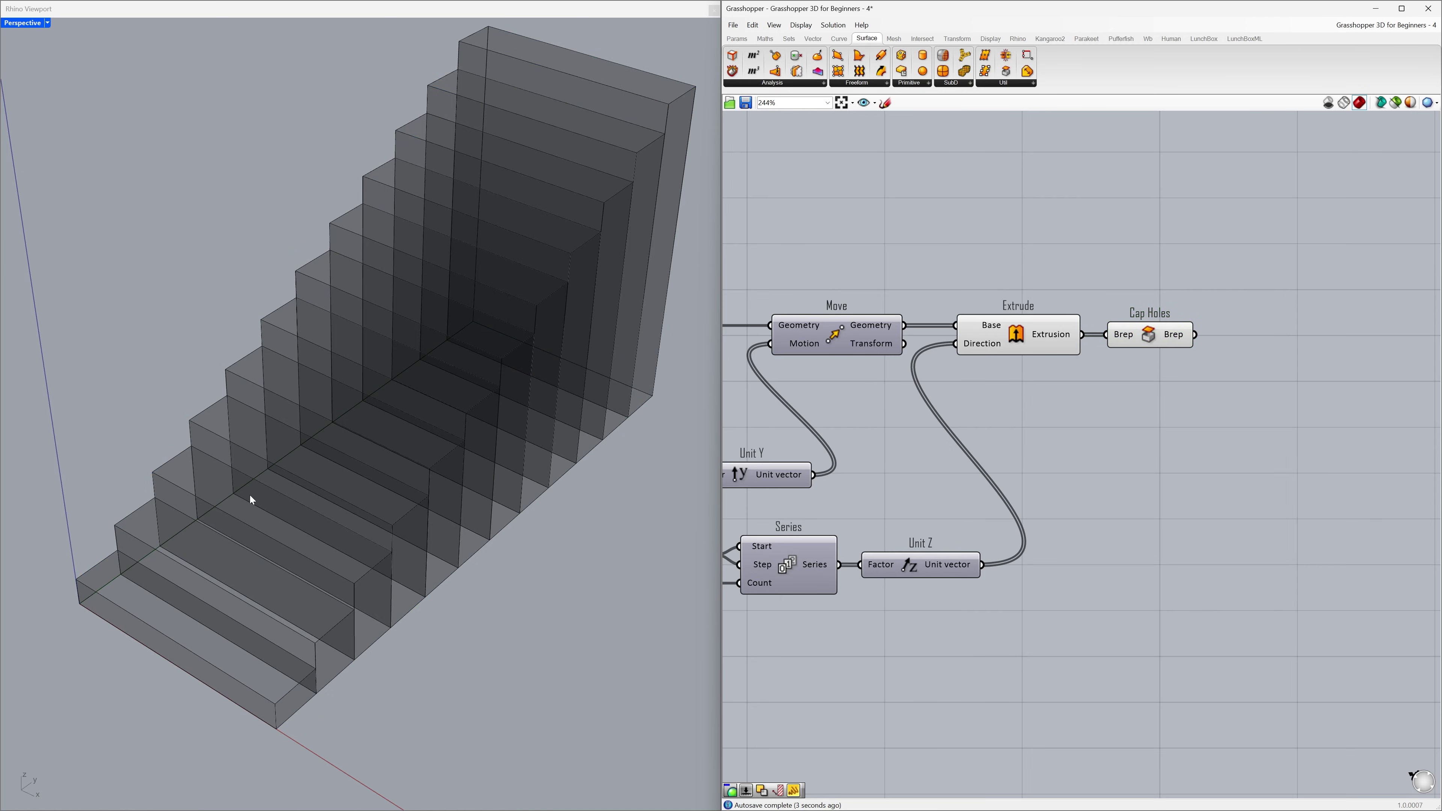
Turn off the Extrude component's preview and orbit the Rhino view of the stairs.
right_click_drag(252, 500, 248, 490)
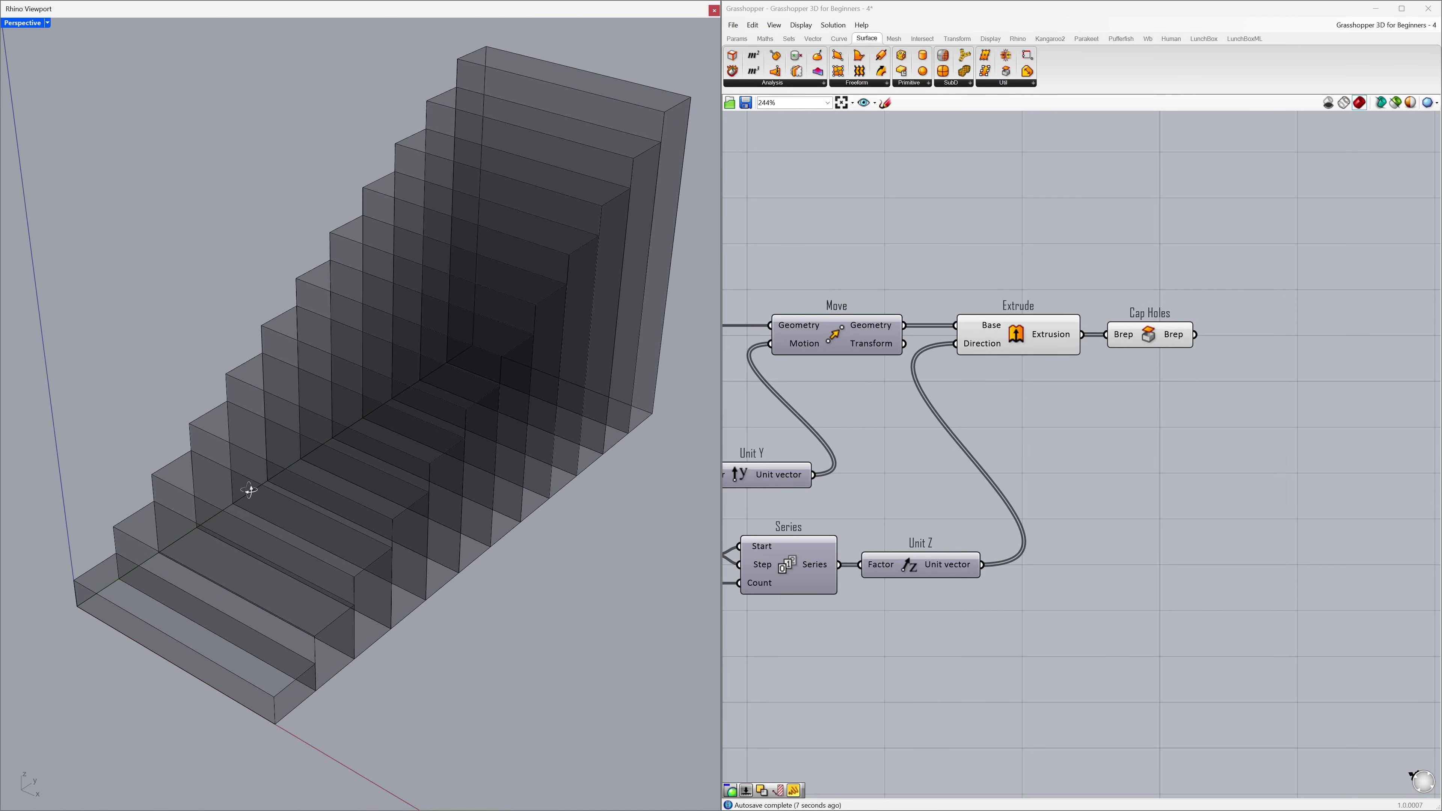
left_click(1017, 341)
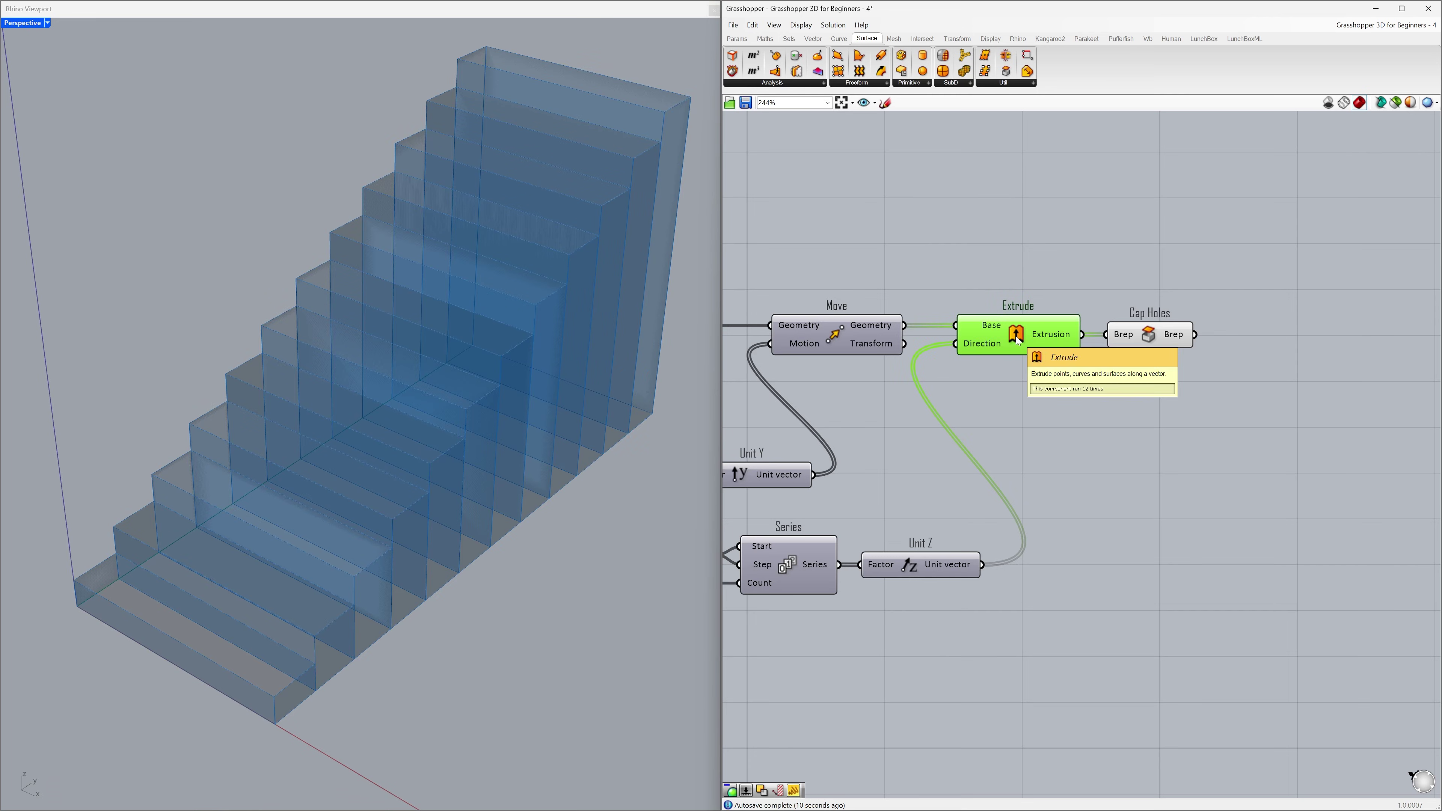
right_click(1017, 340)
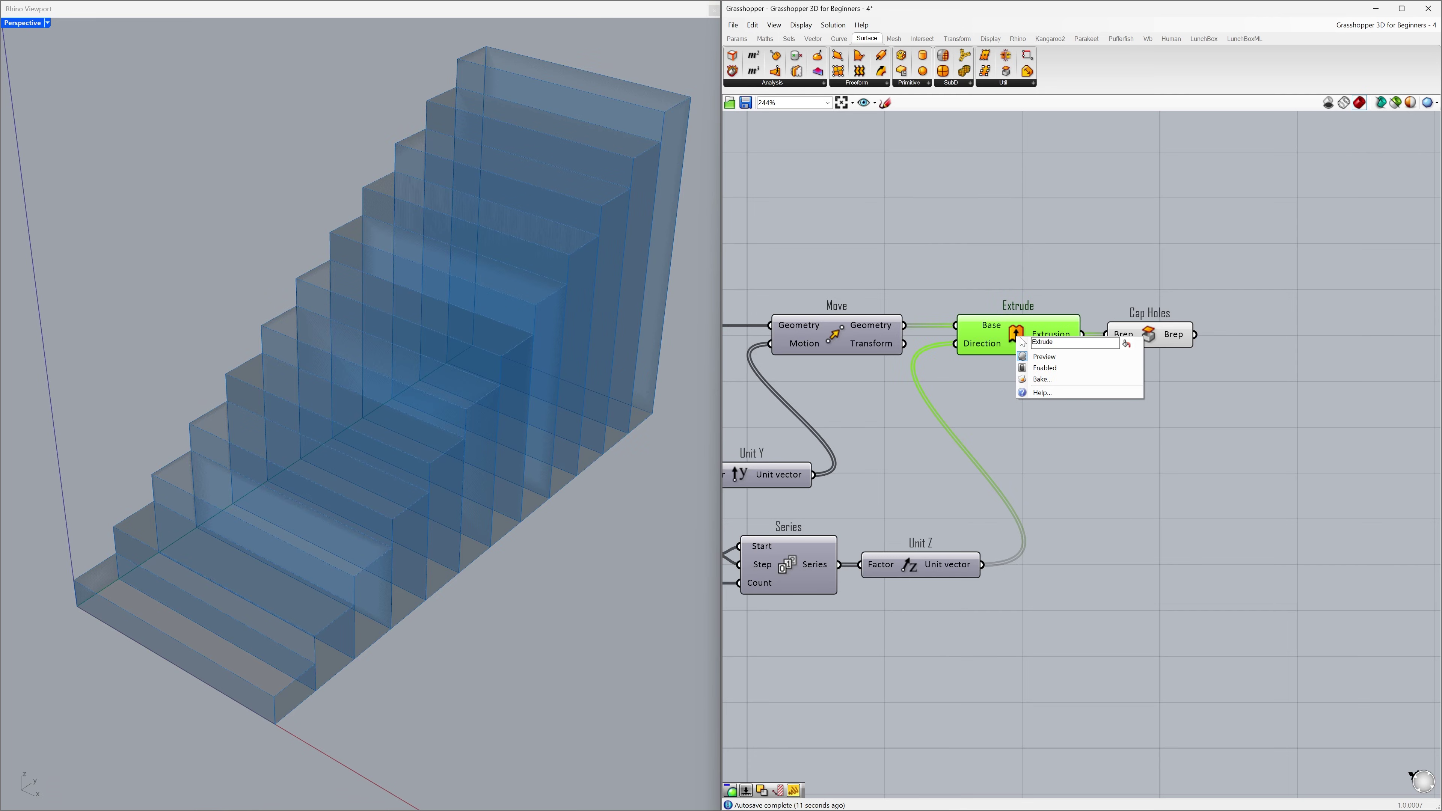
left_click(1073, 358)
right_click_drag(372, 438, 319, 442)
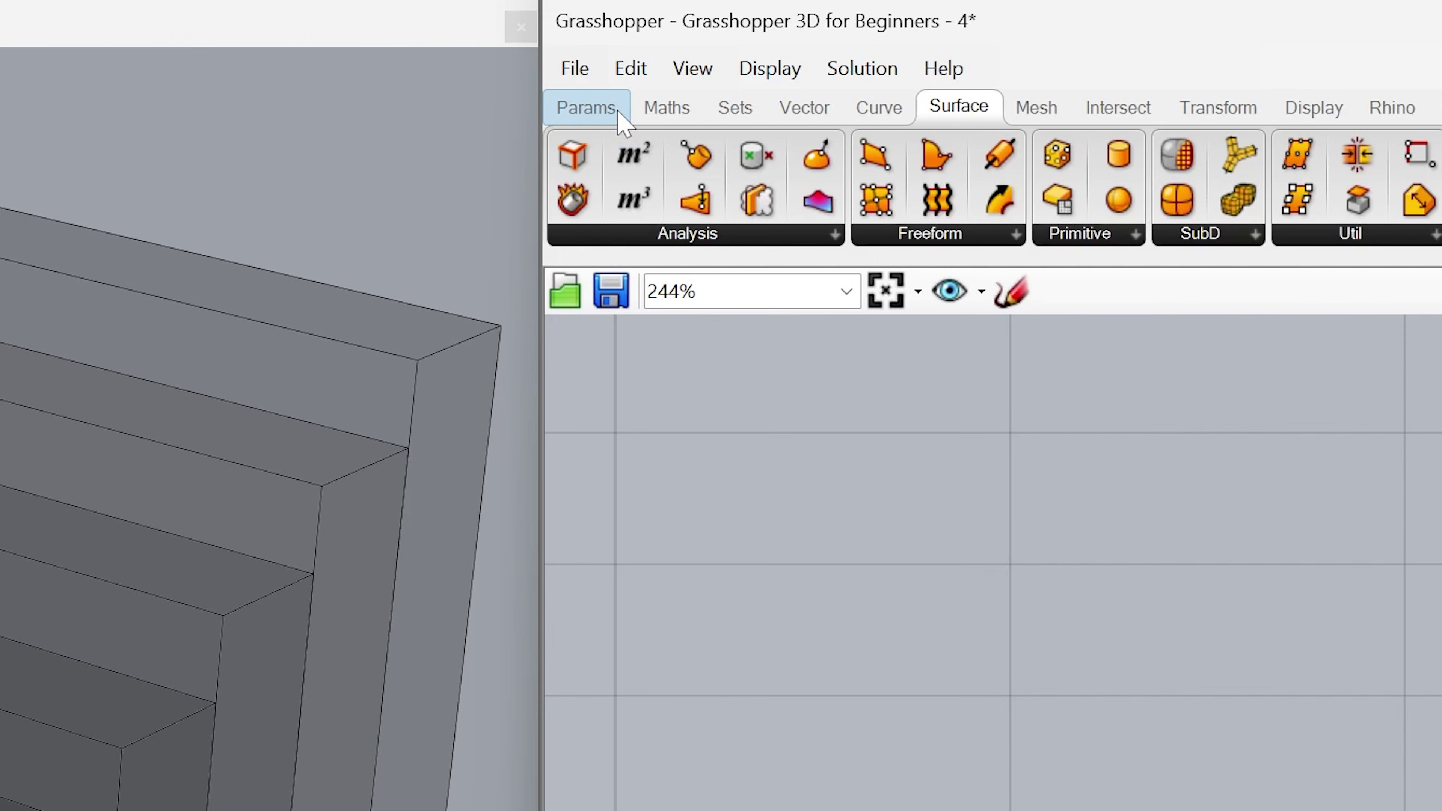
Add a Panel wired to Cap Holes' output, listing twelve Closed Breps numbered 0 to 11.
left_click(620, 112)
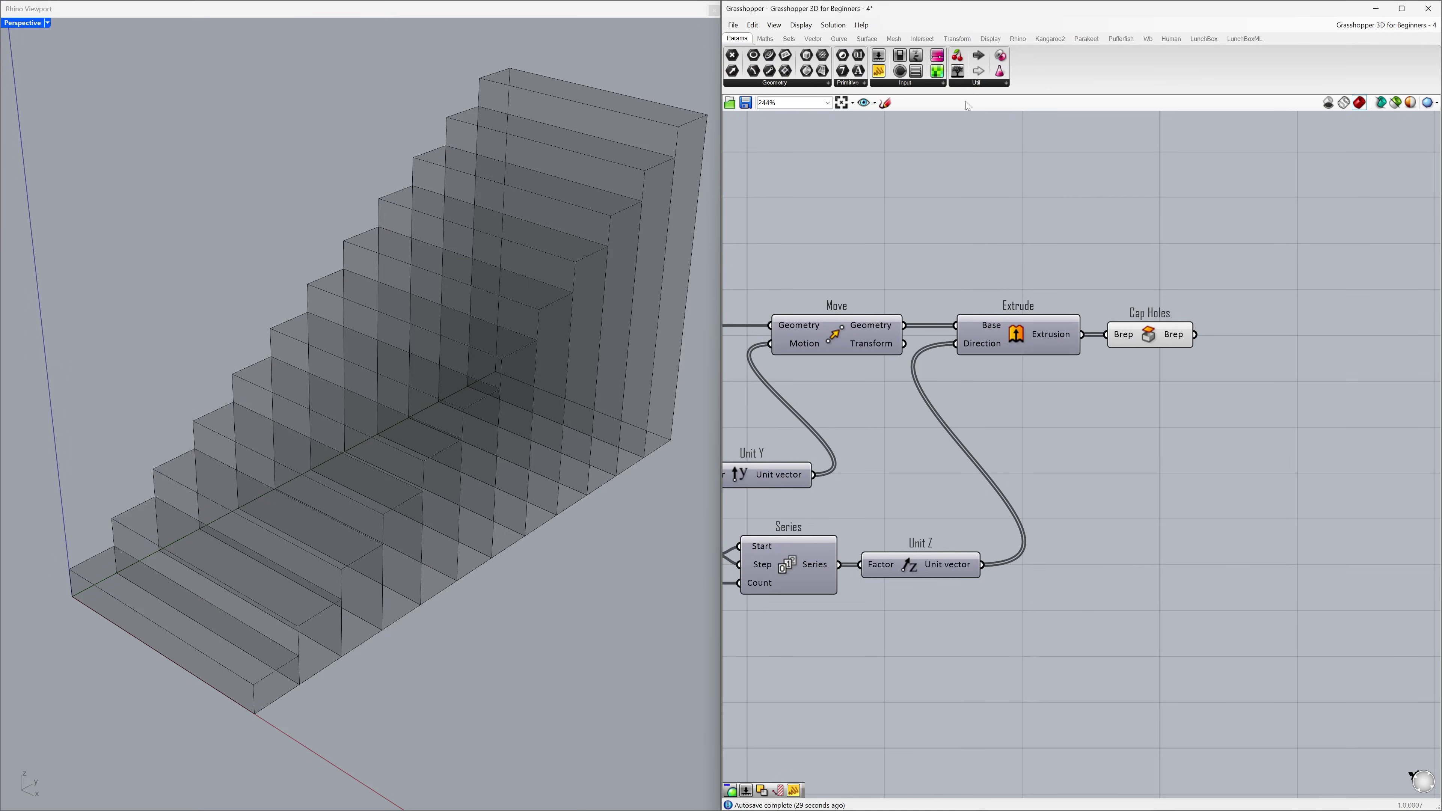
left_click_drag(968, 105, 1350, 329)
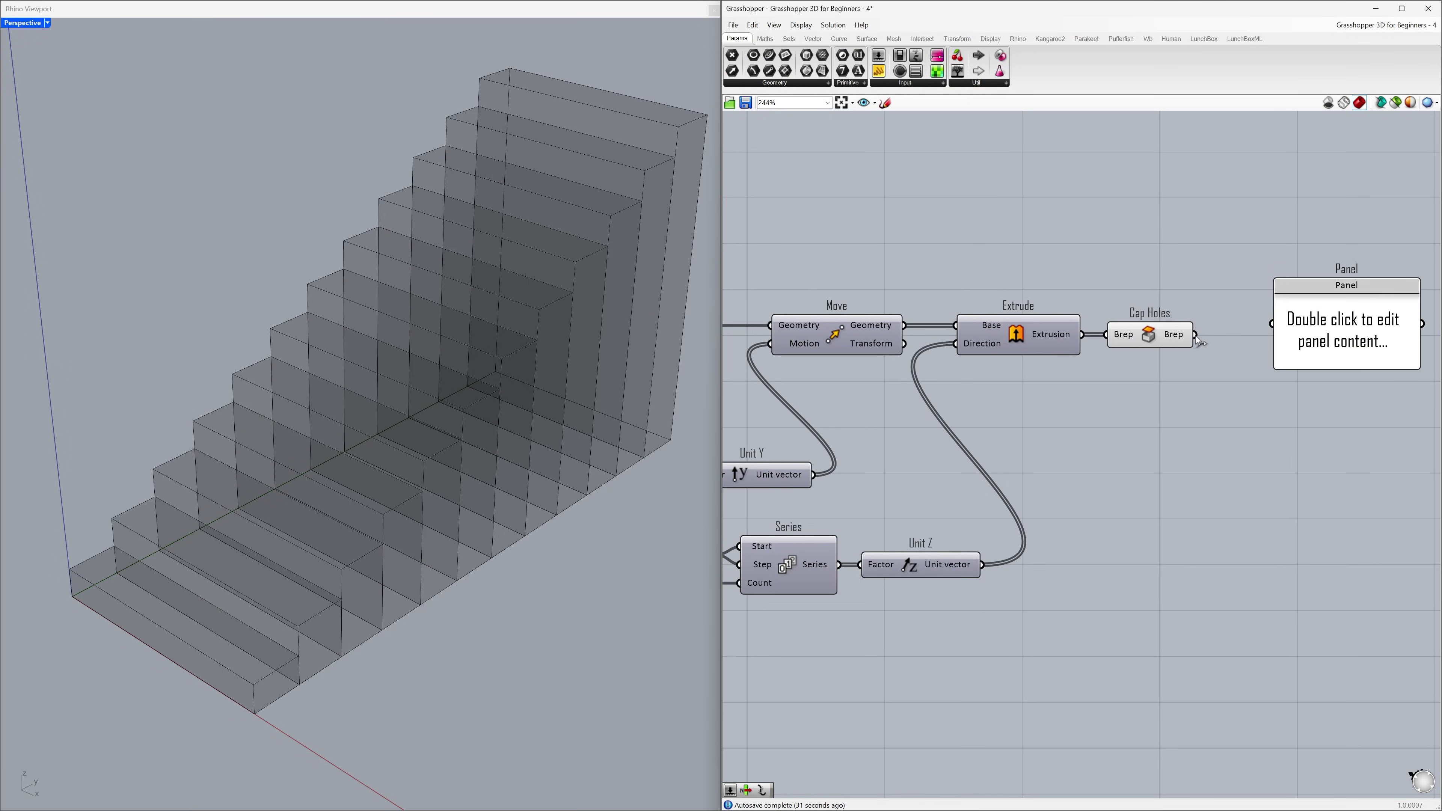
left_click_drag(1195, 335, 1291, 493)
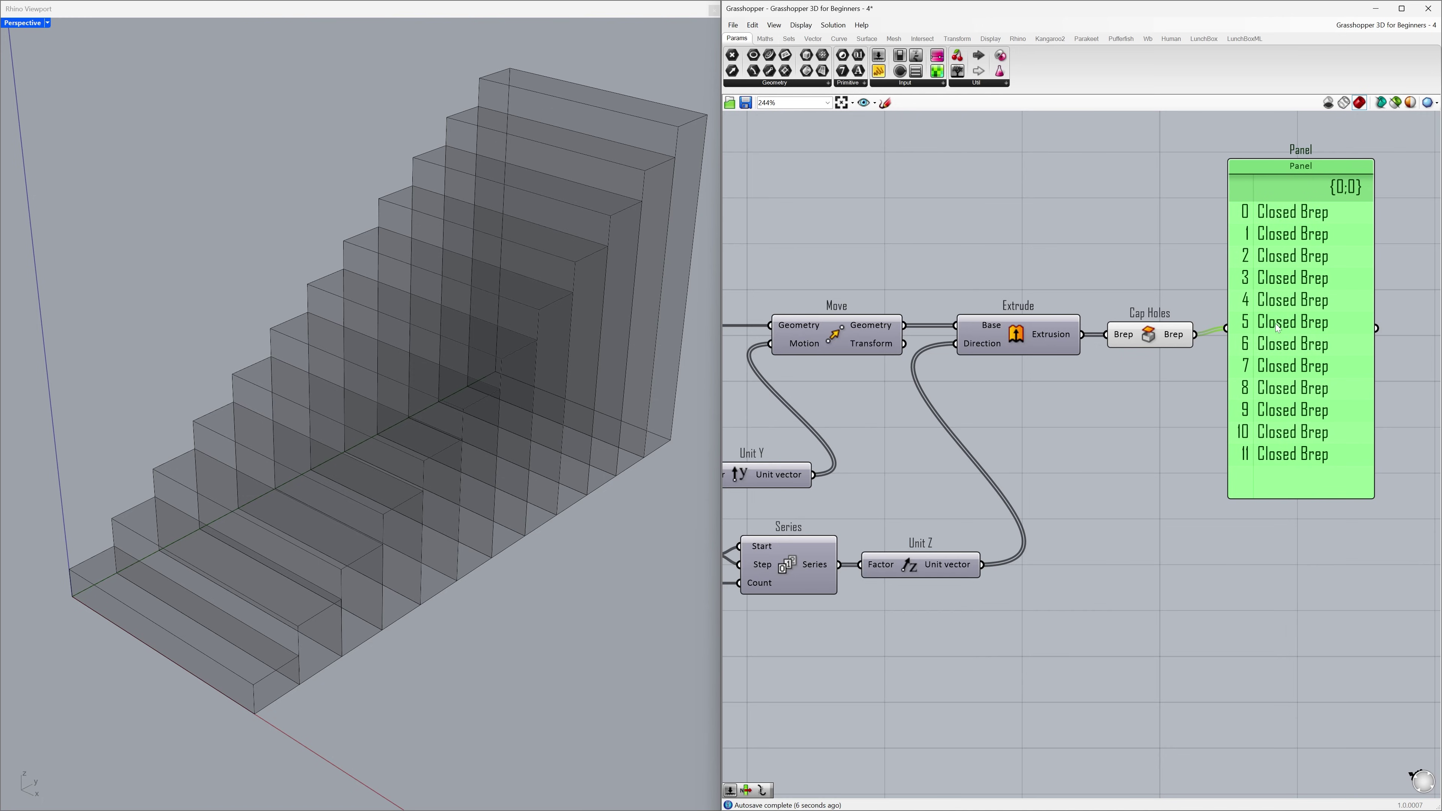
right_click_drag(1278, 328, 1132, 345)
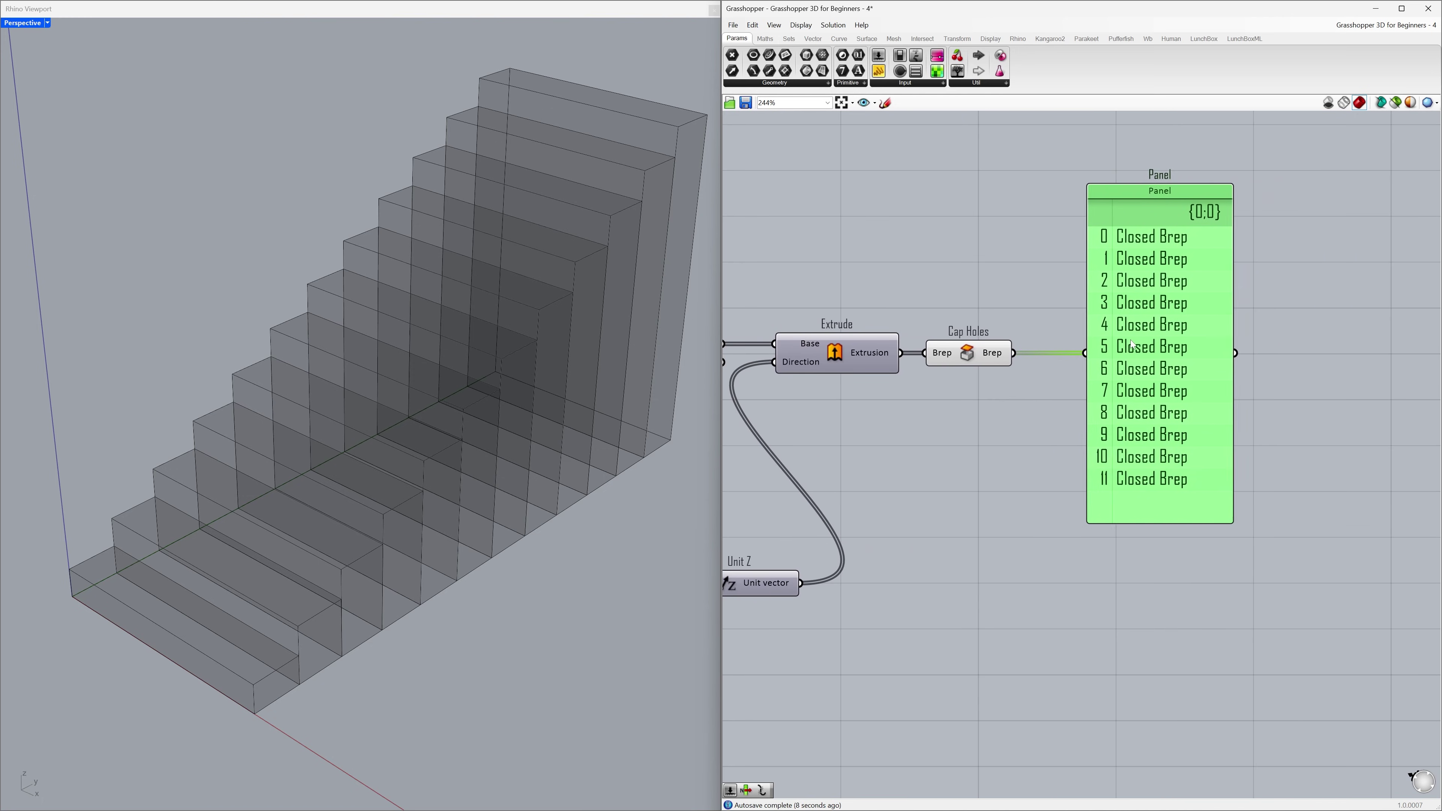
left_click_drag(1132, 344, 1268, 345)
left_click(1087, 376)
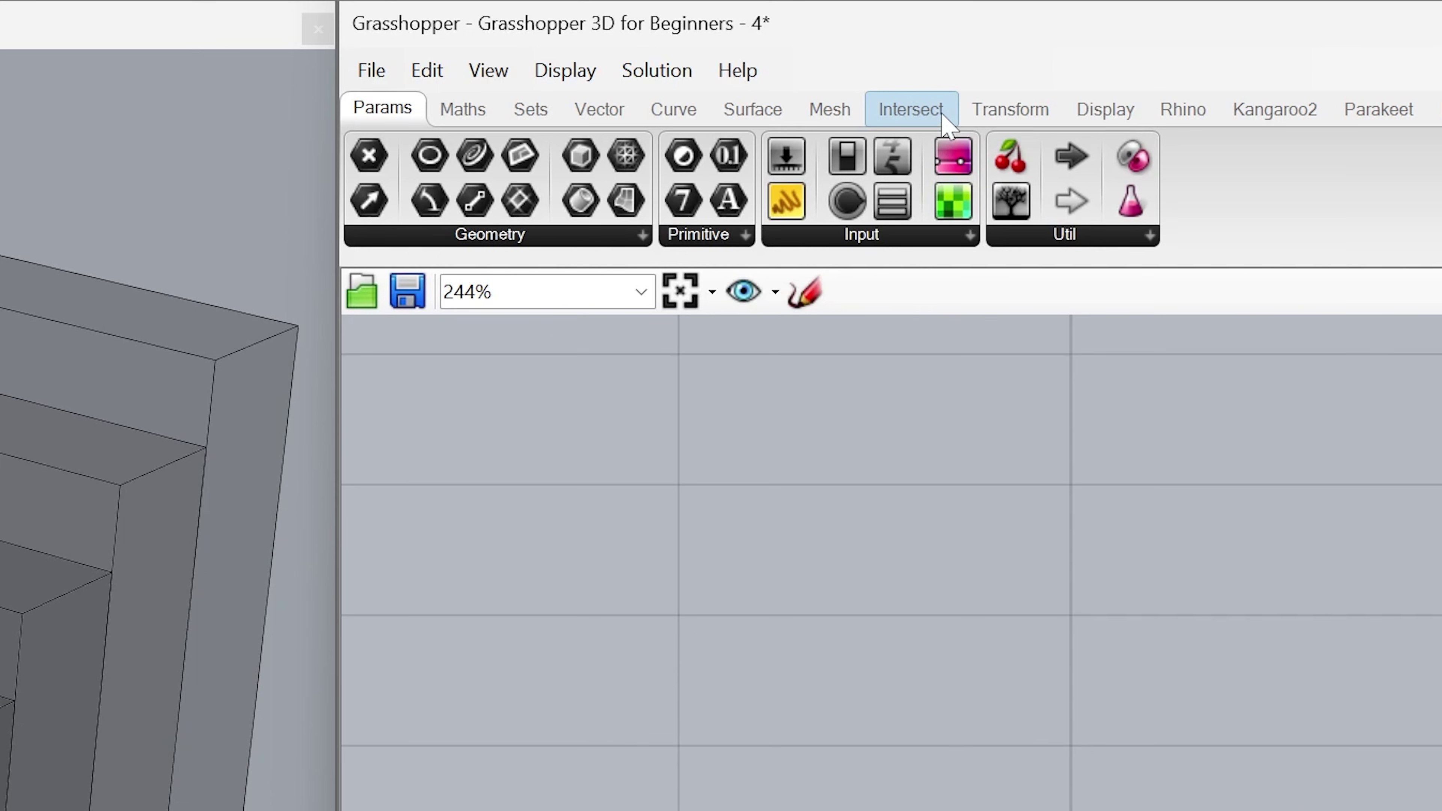
left_click(943, 118)
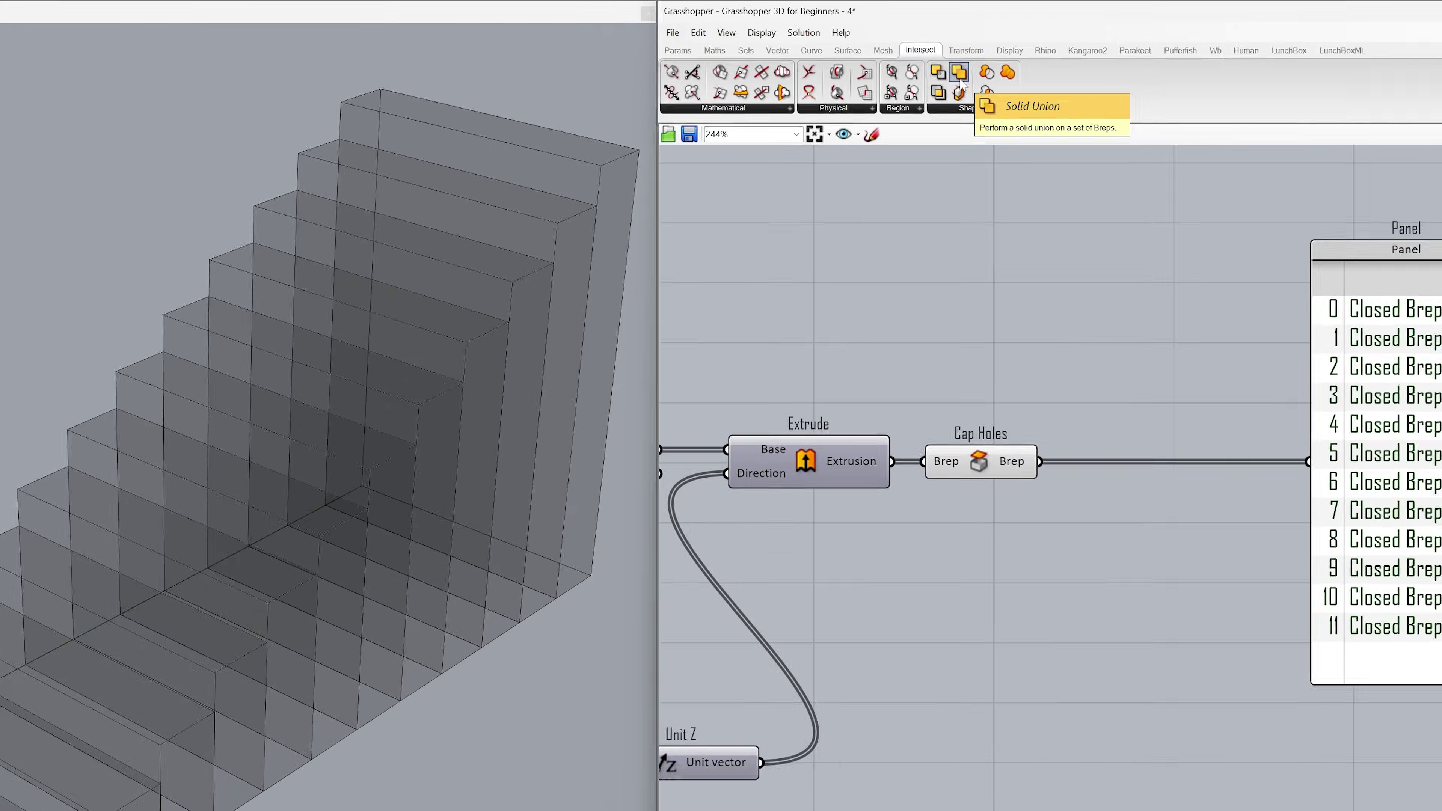
Place a Solid Union component and feed it the capped Breps.
left_click(996, 165)
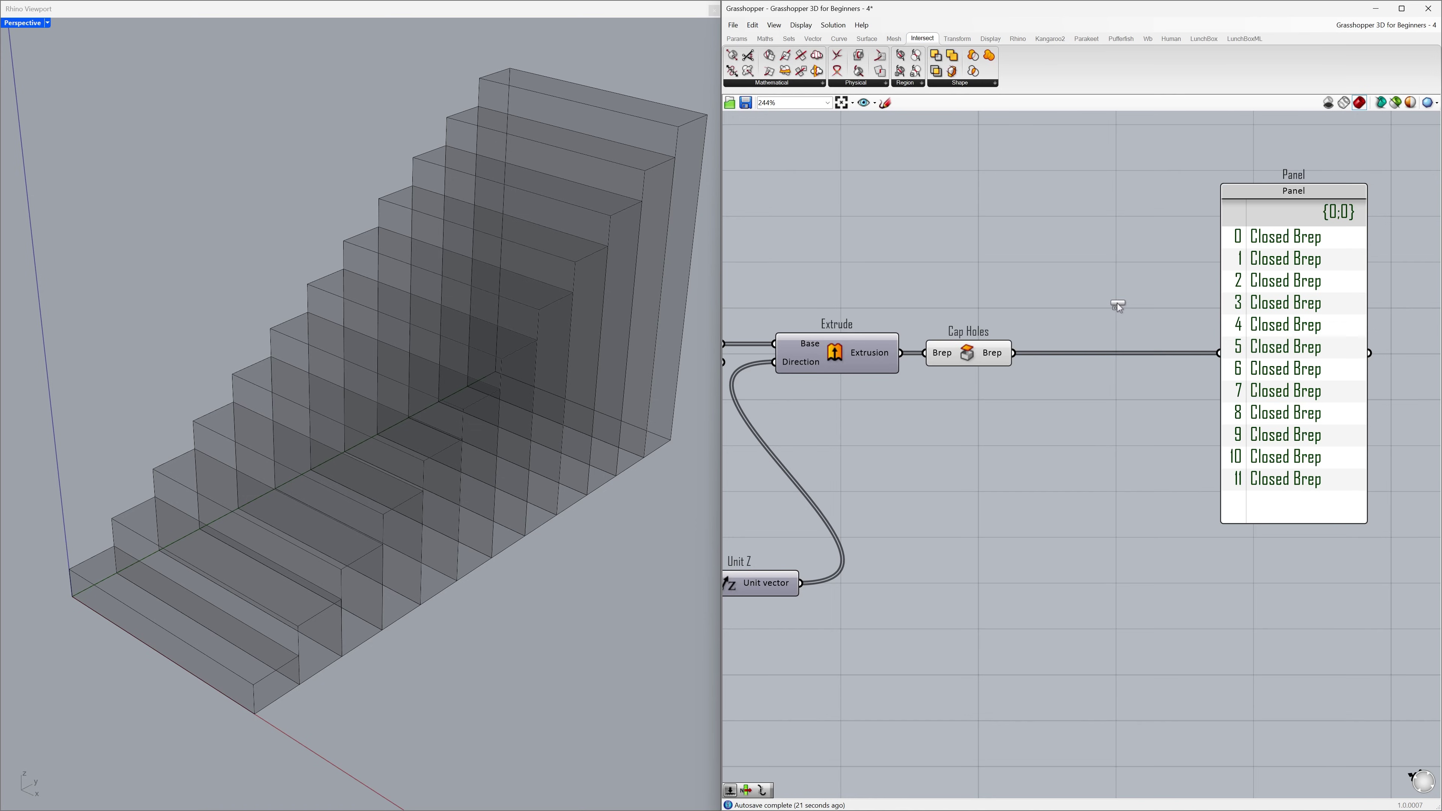
left_click(1115, 314)
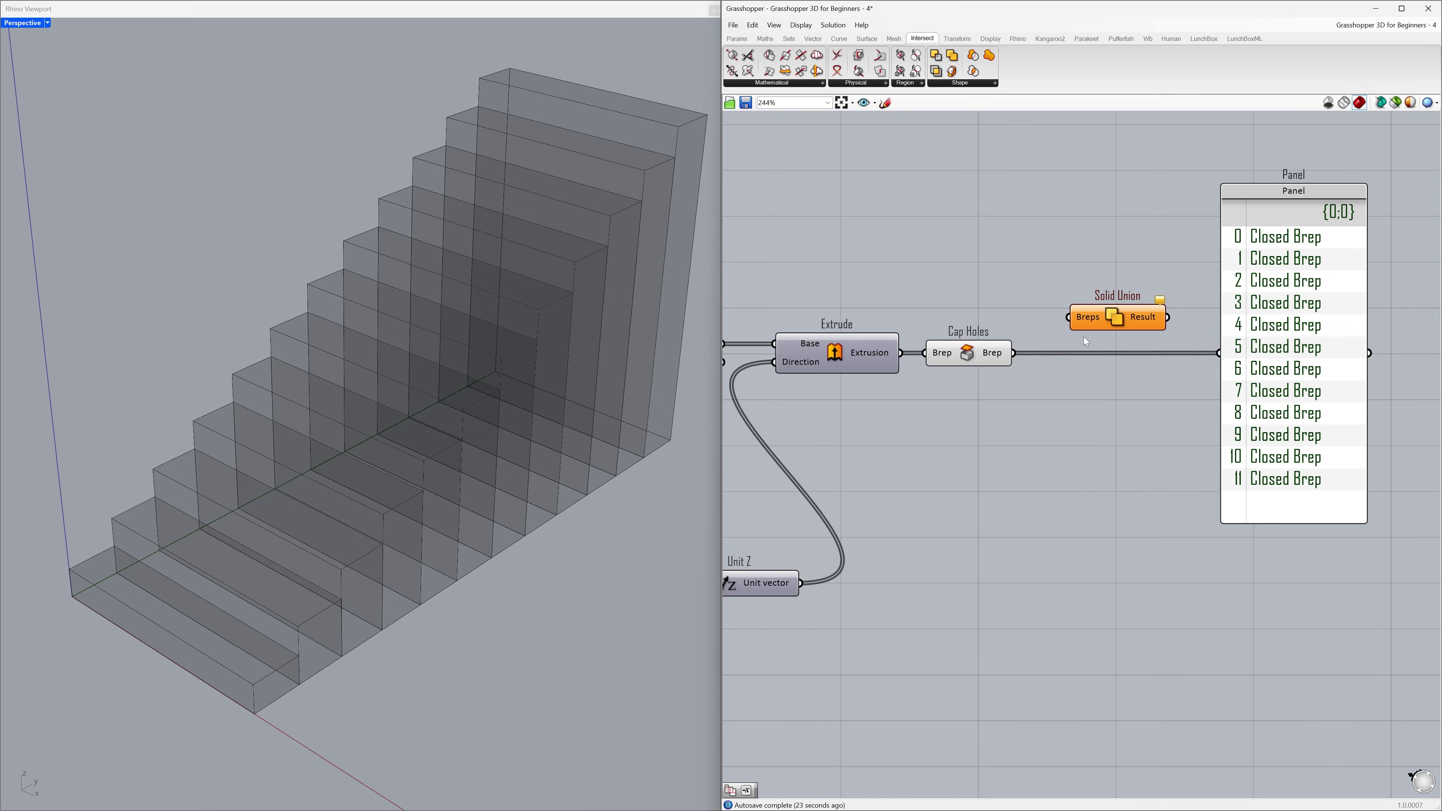
left_click_drag(1014, 352, 1076, 351)
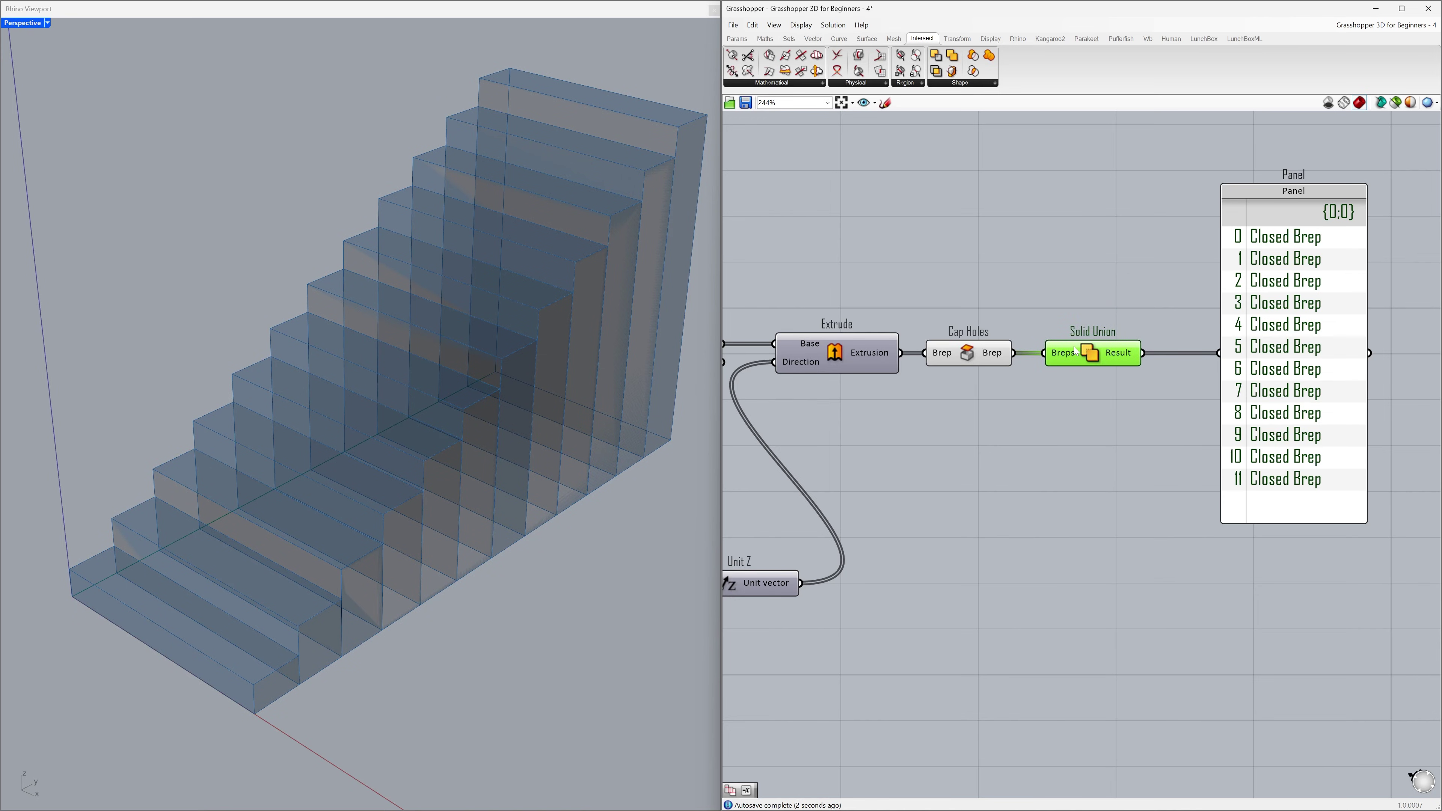
Hide the Cap Holes preview and route the Solid Union result into the Panel.
left_click(969, 356)
right_click(970, 357)
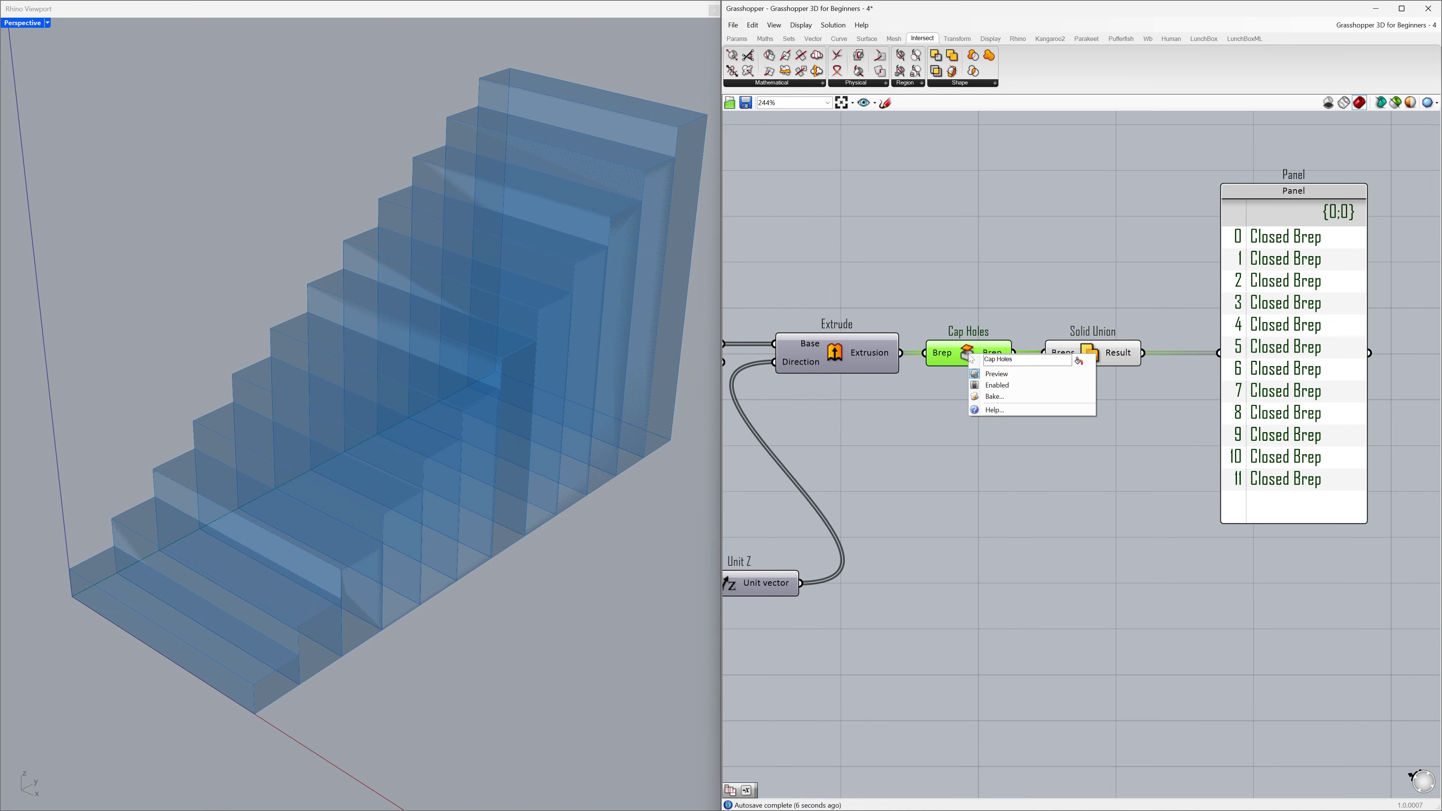
left_click(1017, 375)
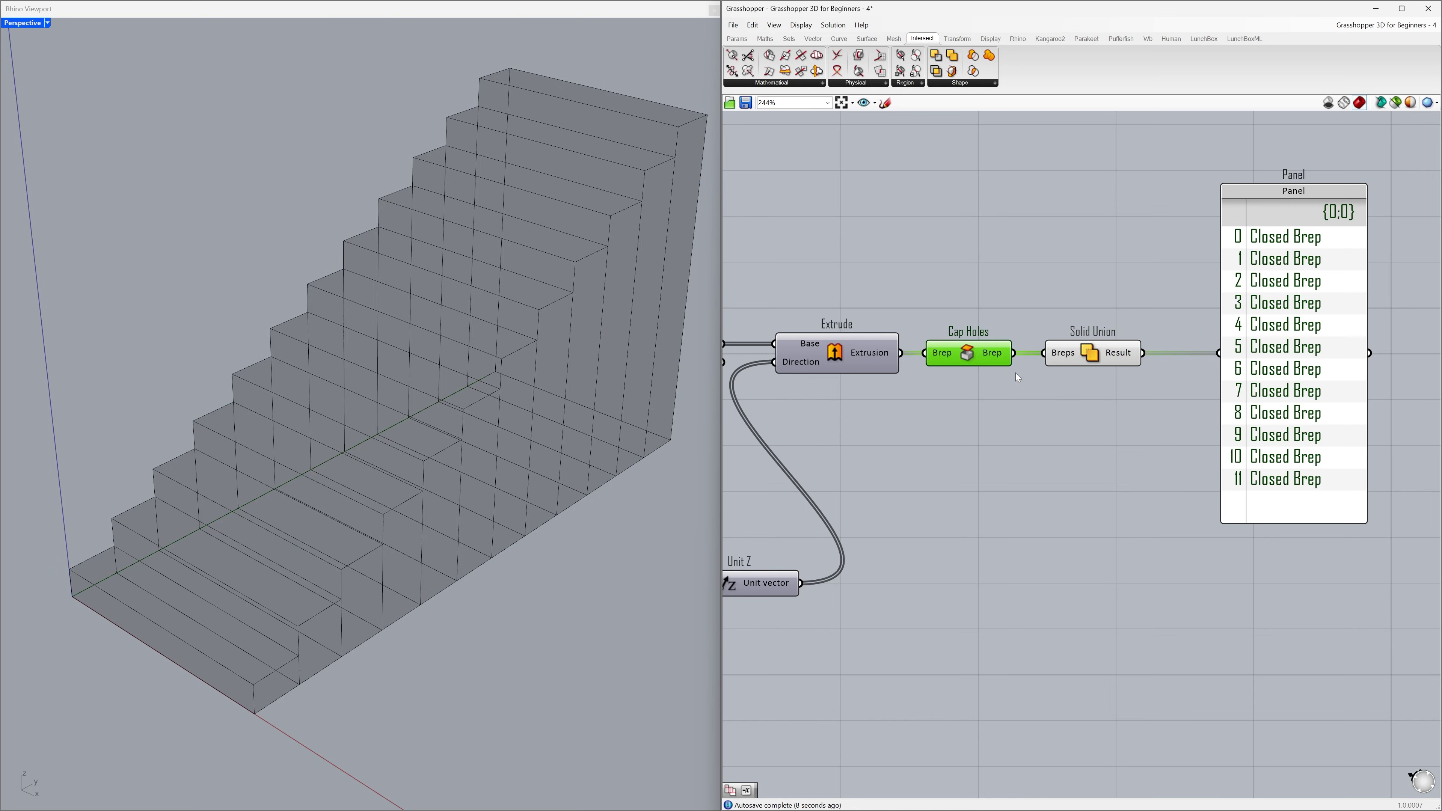
left_click(1016, 374)
left_click_drag(1079, 366, 1217, 359)
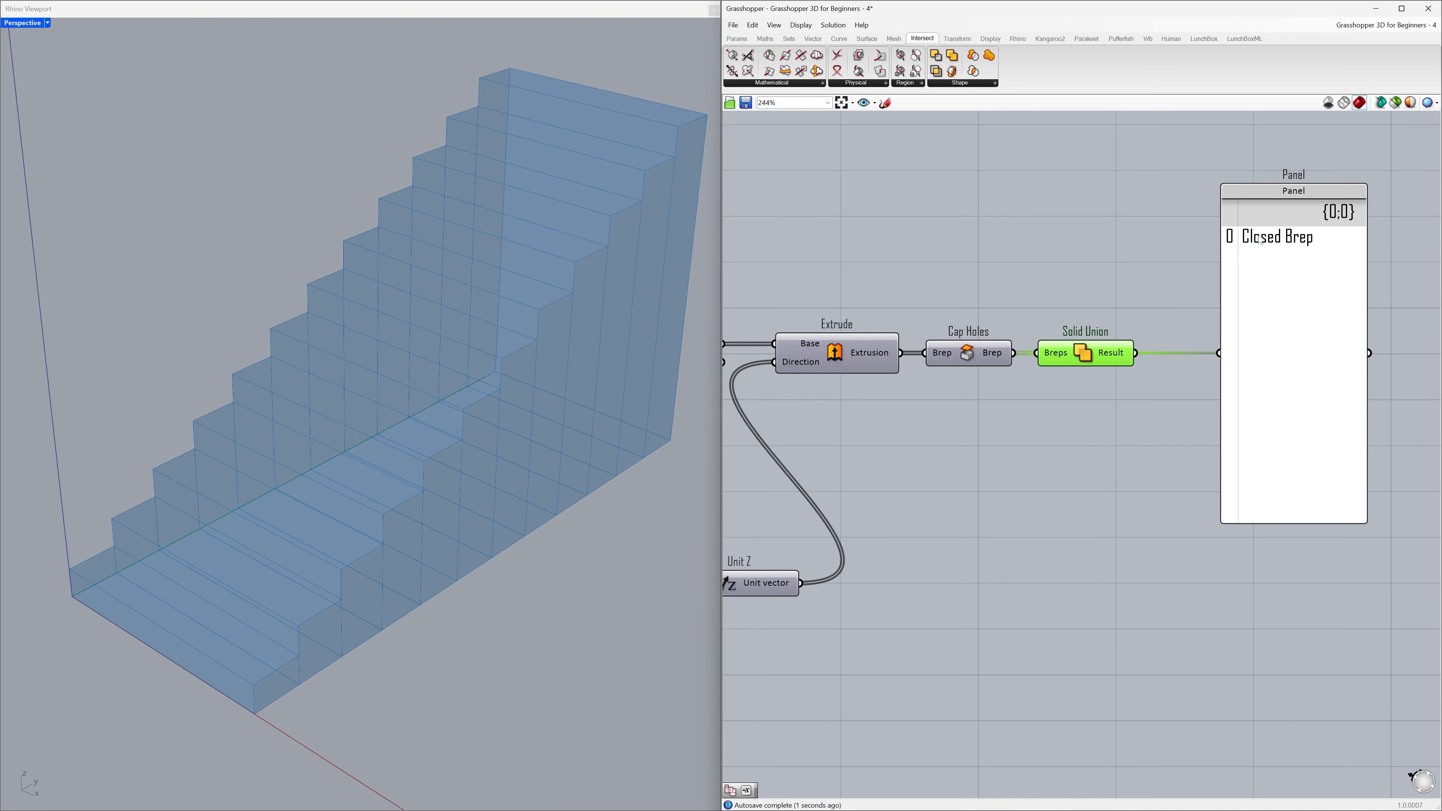
left_click(1186, 281)
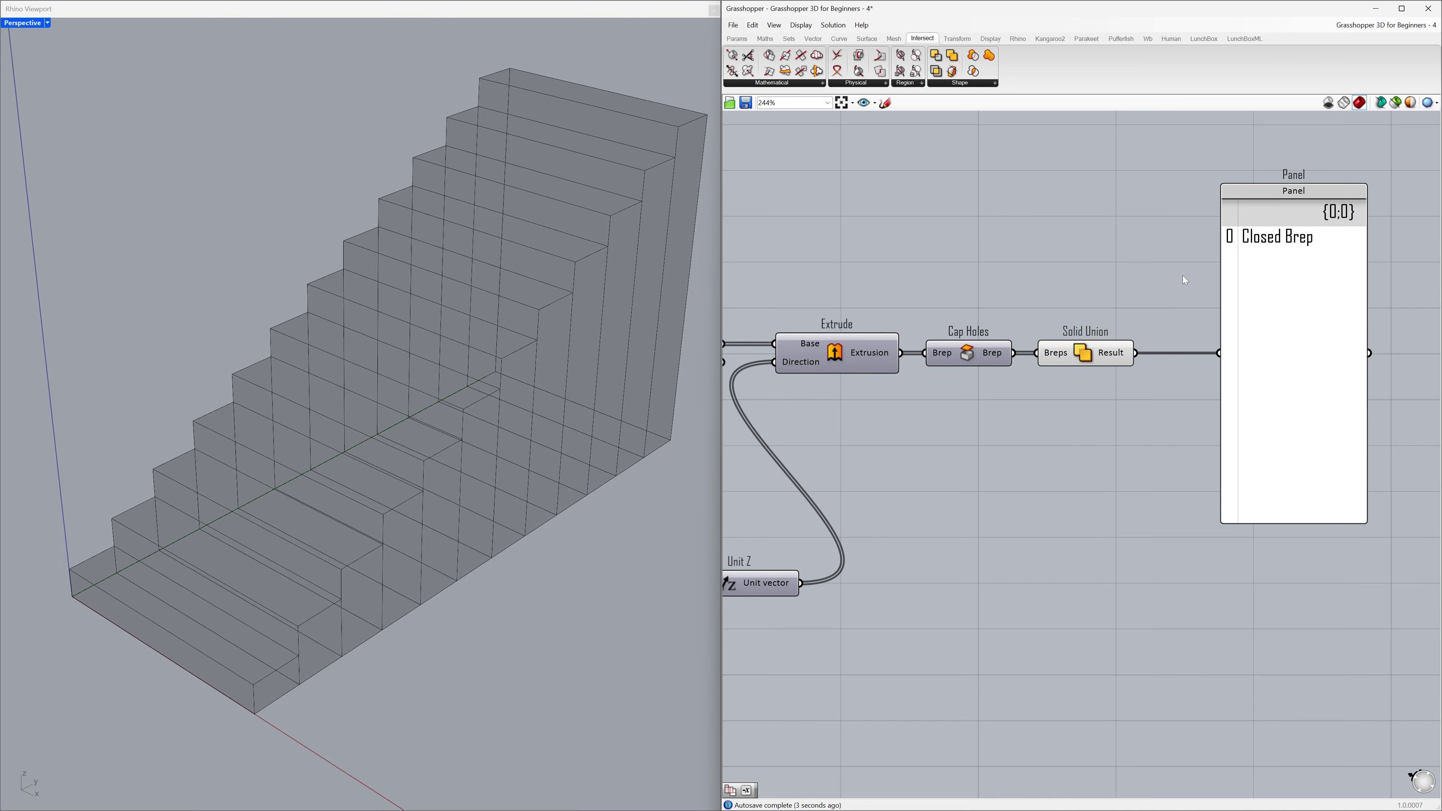
Delete the check Panel and orbit the Rhino view of the unioned stairs.
left_click(1272, 290)
key("Delete")
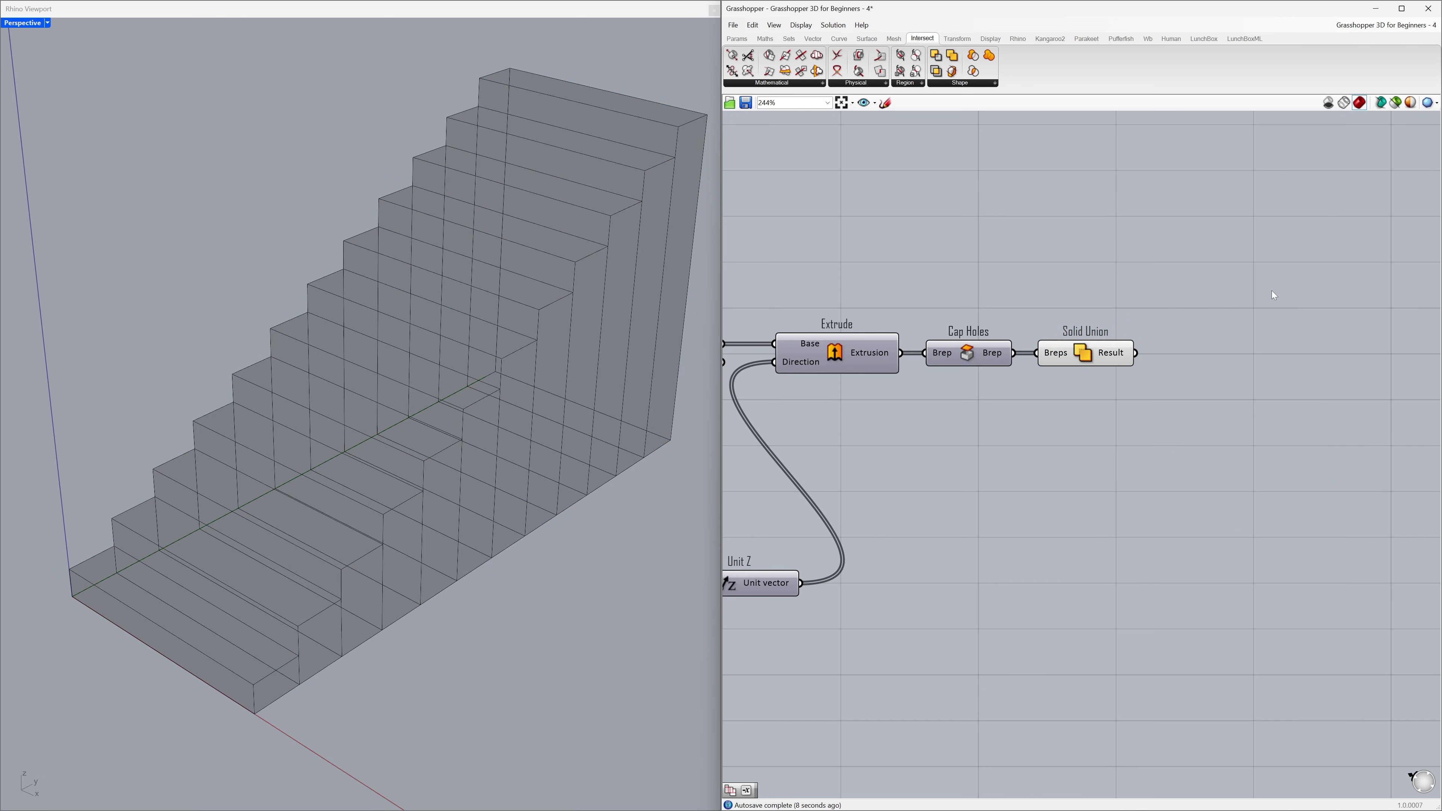
mouse_move(482, 413)
right_mouse_down()
mouse_move(460, 390)
mouse_move(469, 399)
right_mouse_up()
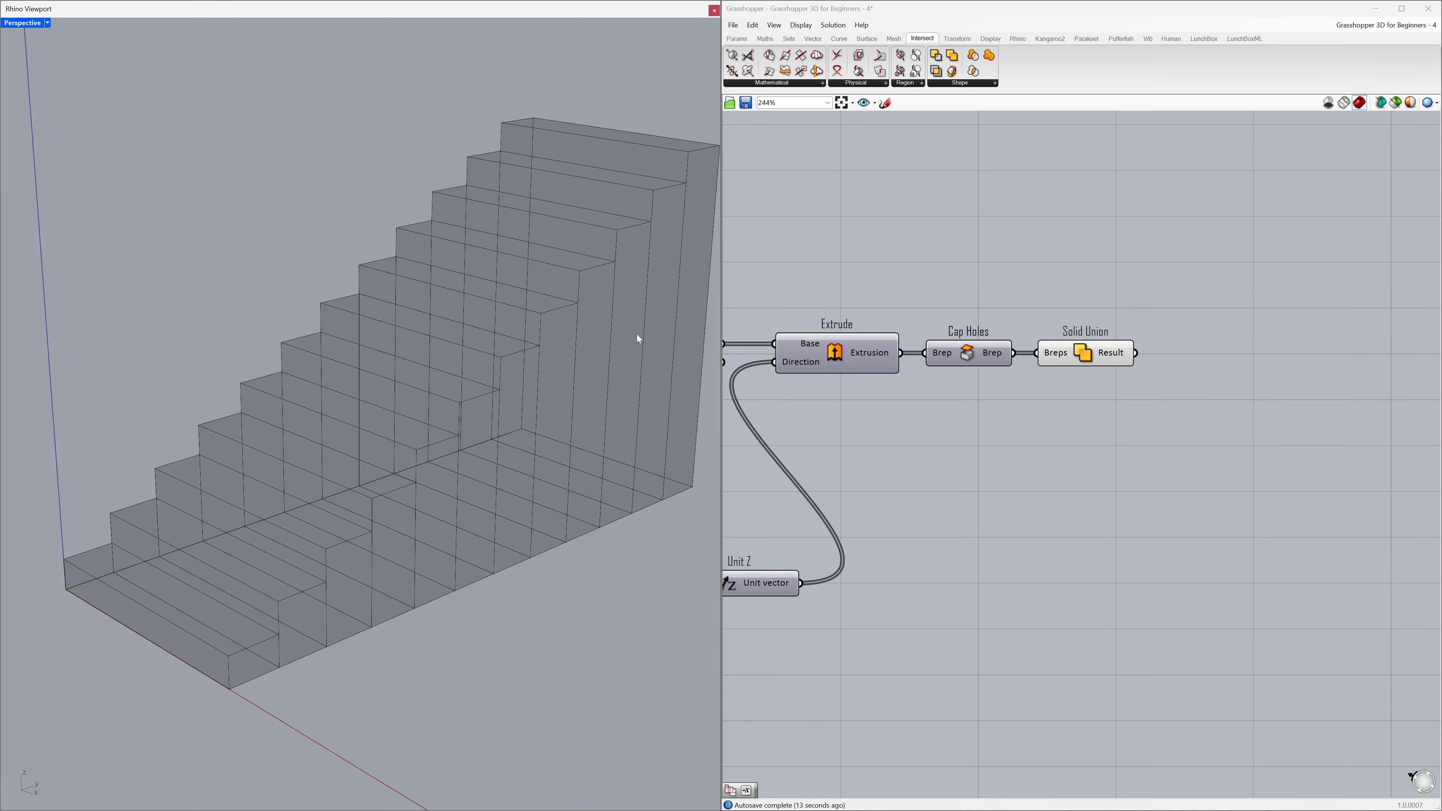
right_click_drag(618, 346, 623, 350)
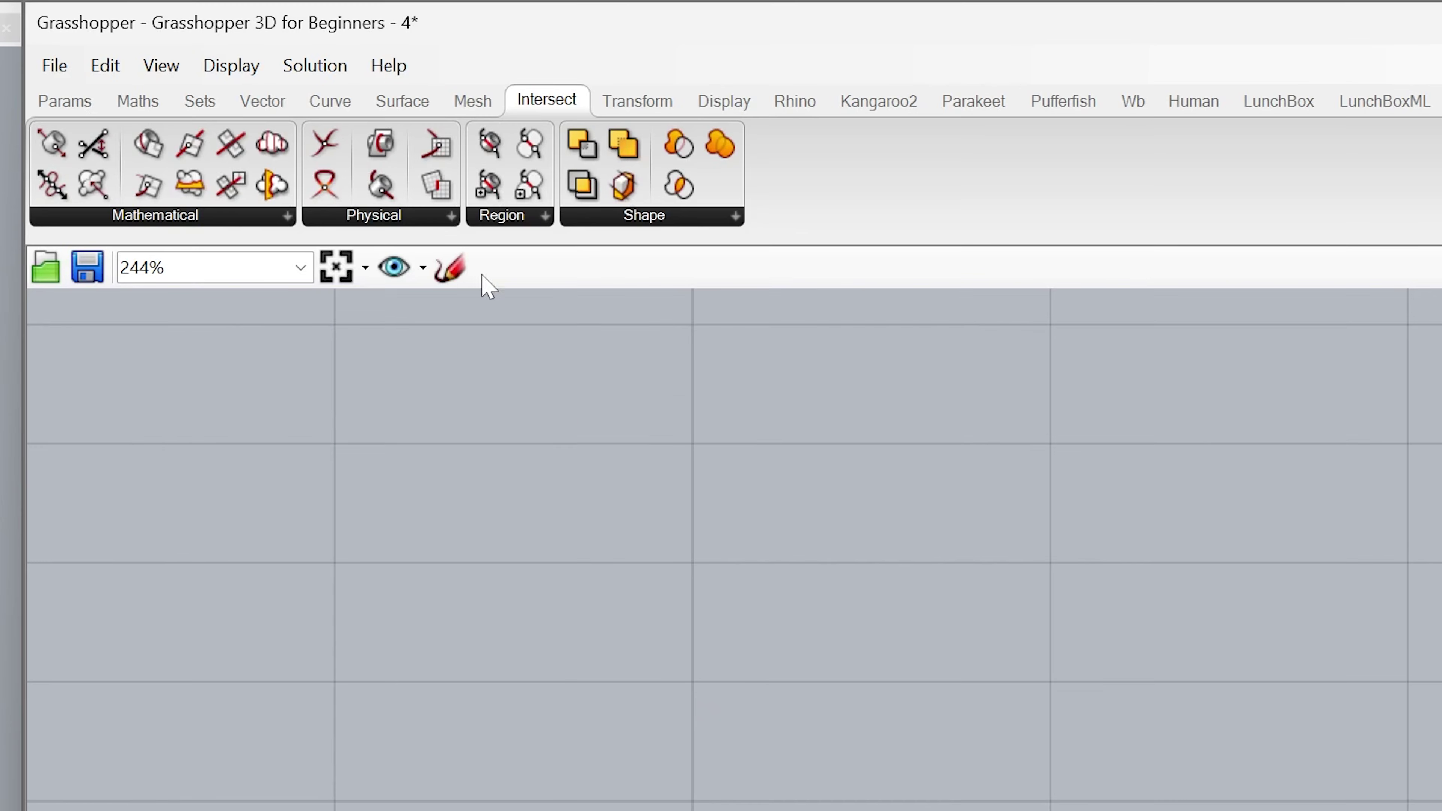
Add a Merge Faces component from Surface > Util, fed by Solid Union's result.
left_click(877, 39)
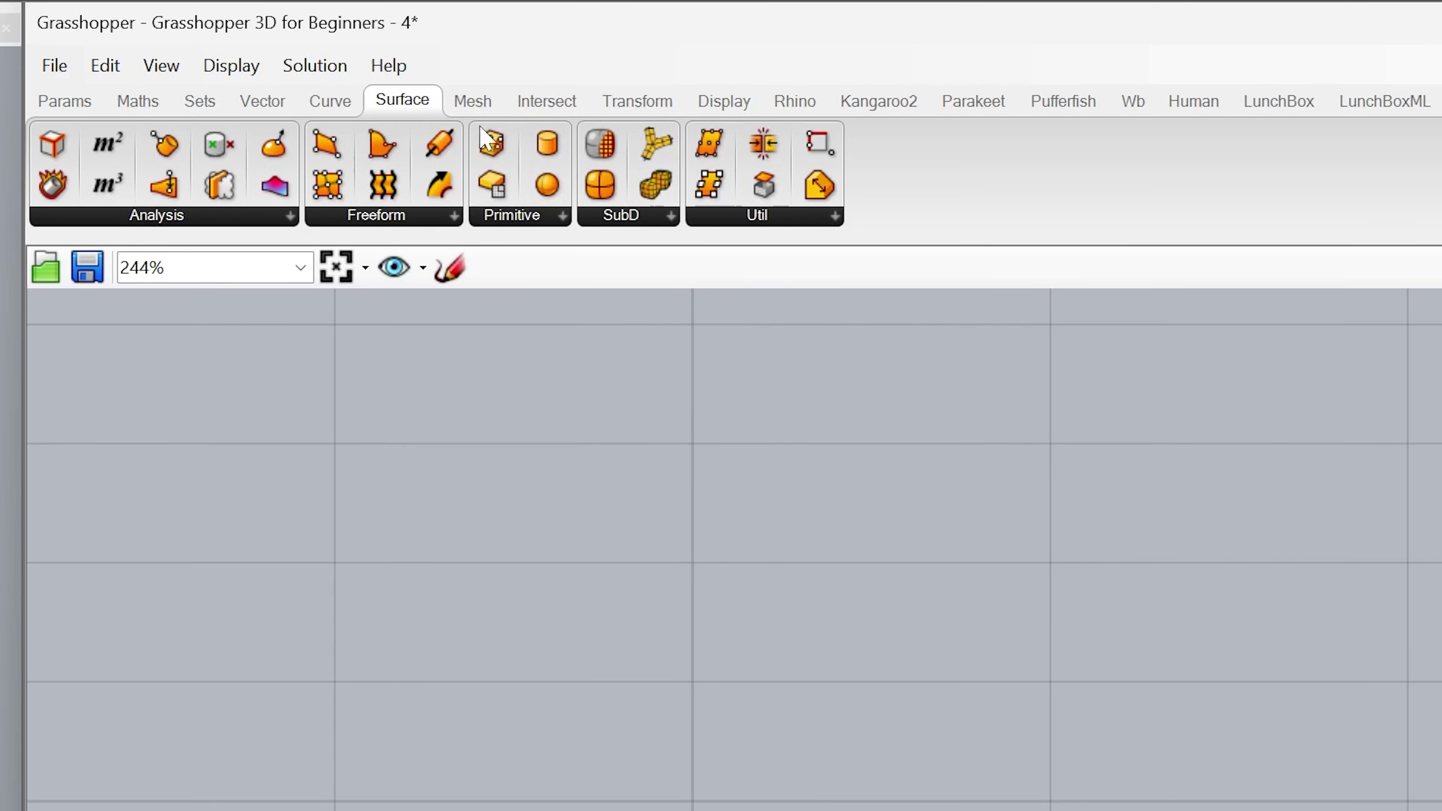
left_click(703, 219)
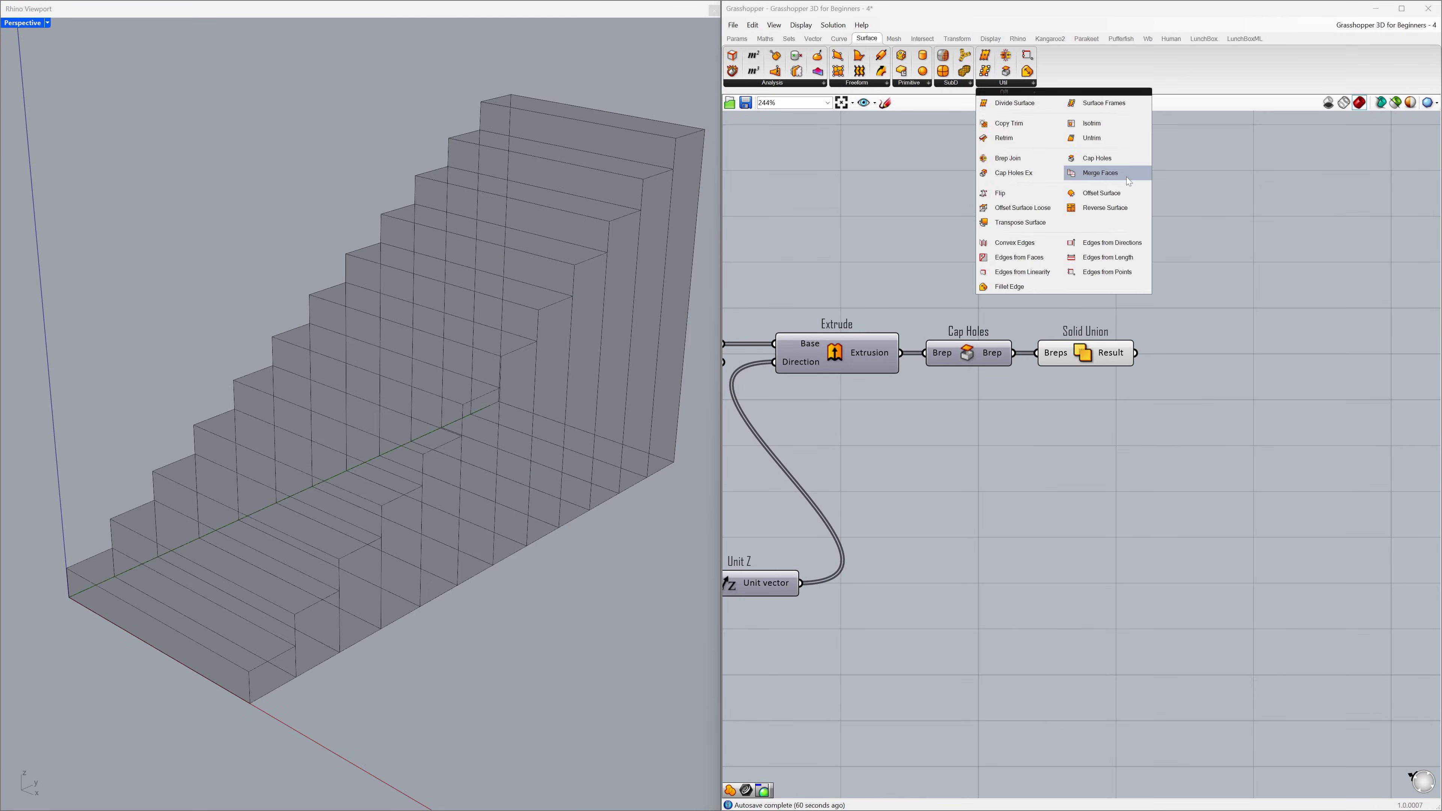
left_click(1077, 461)
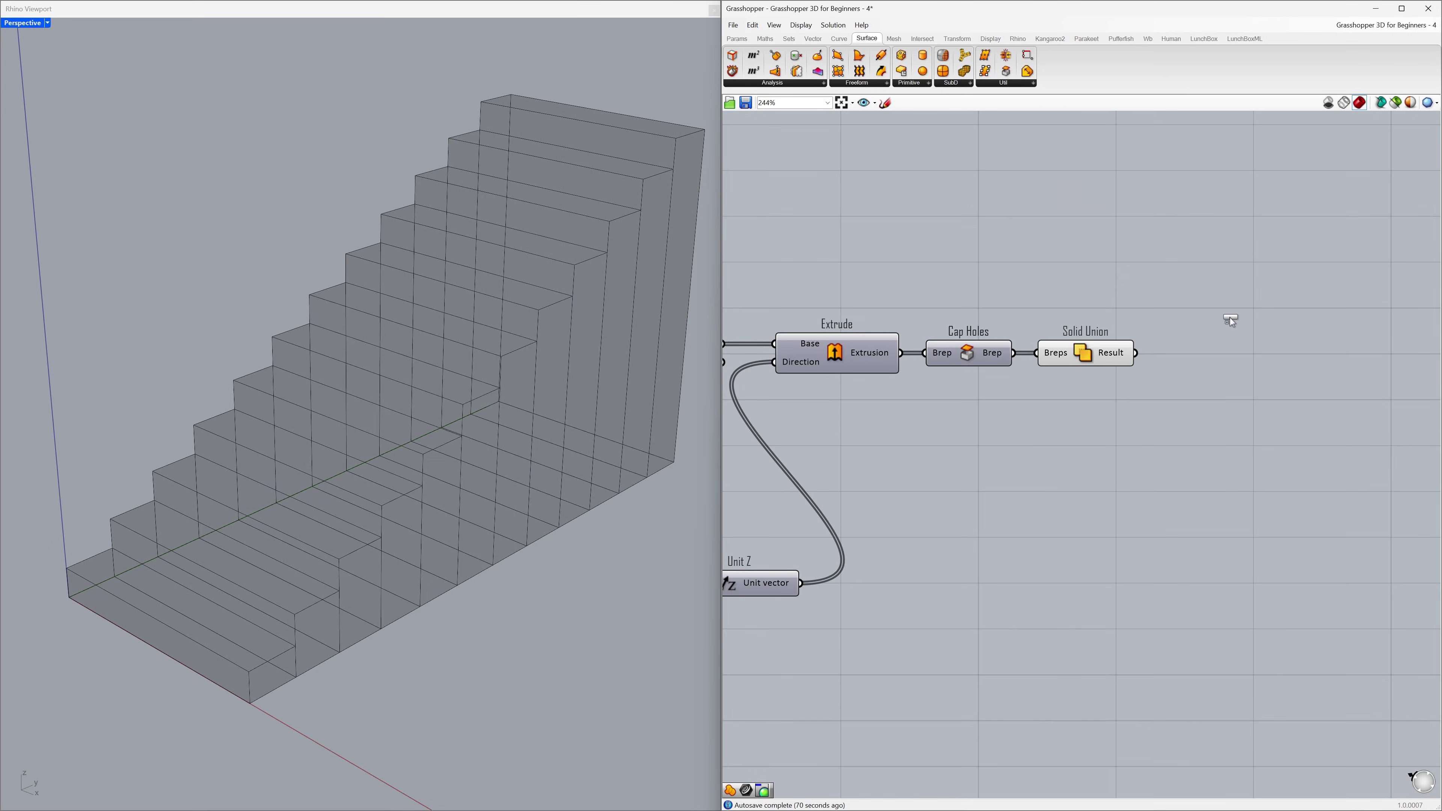
left_click(1229, 345)
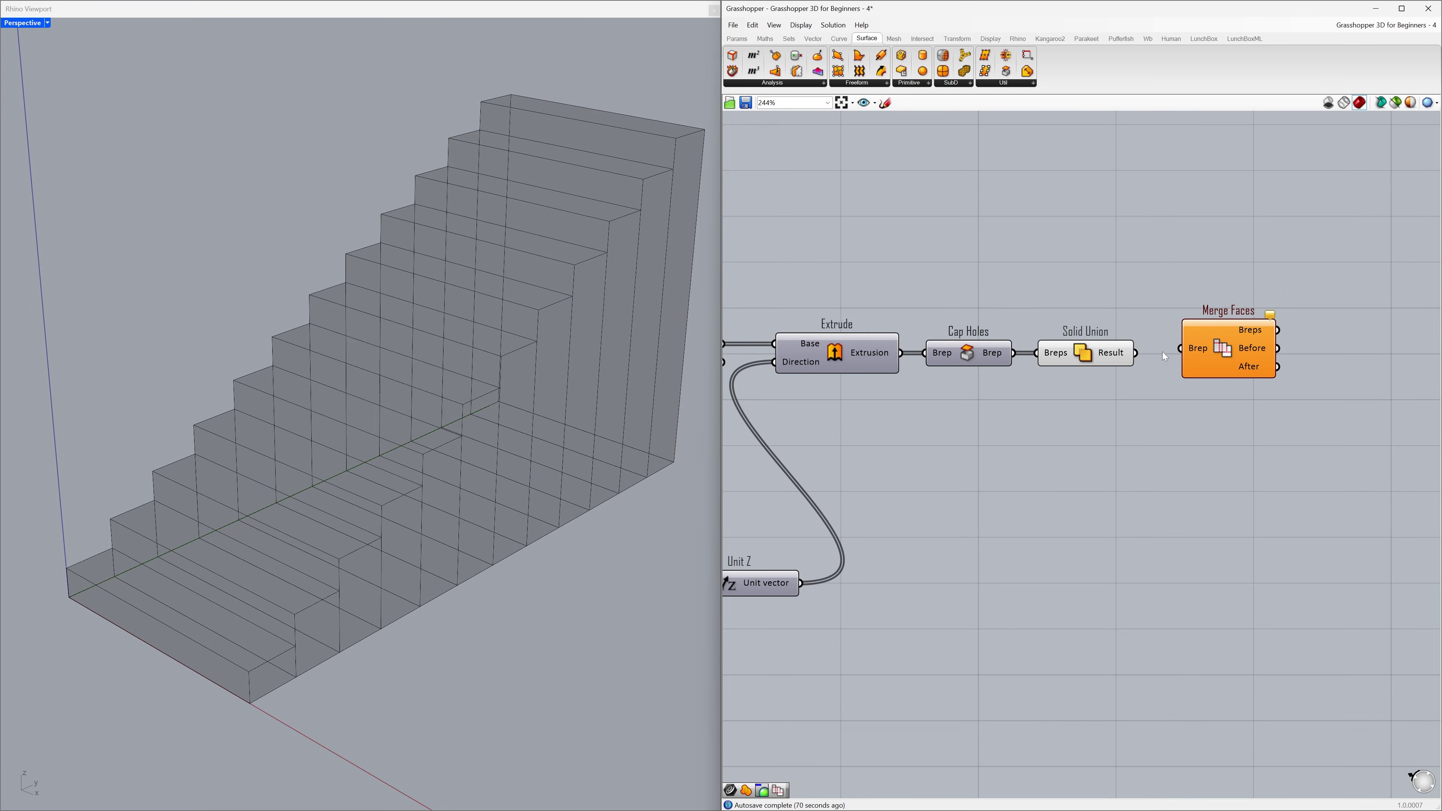
left_click_drag(1136, 353, 1199, 347)
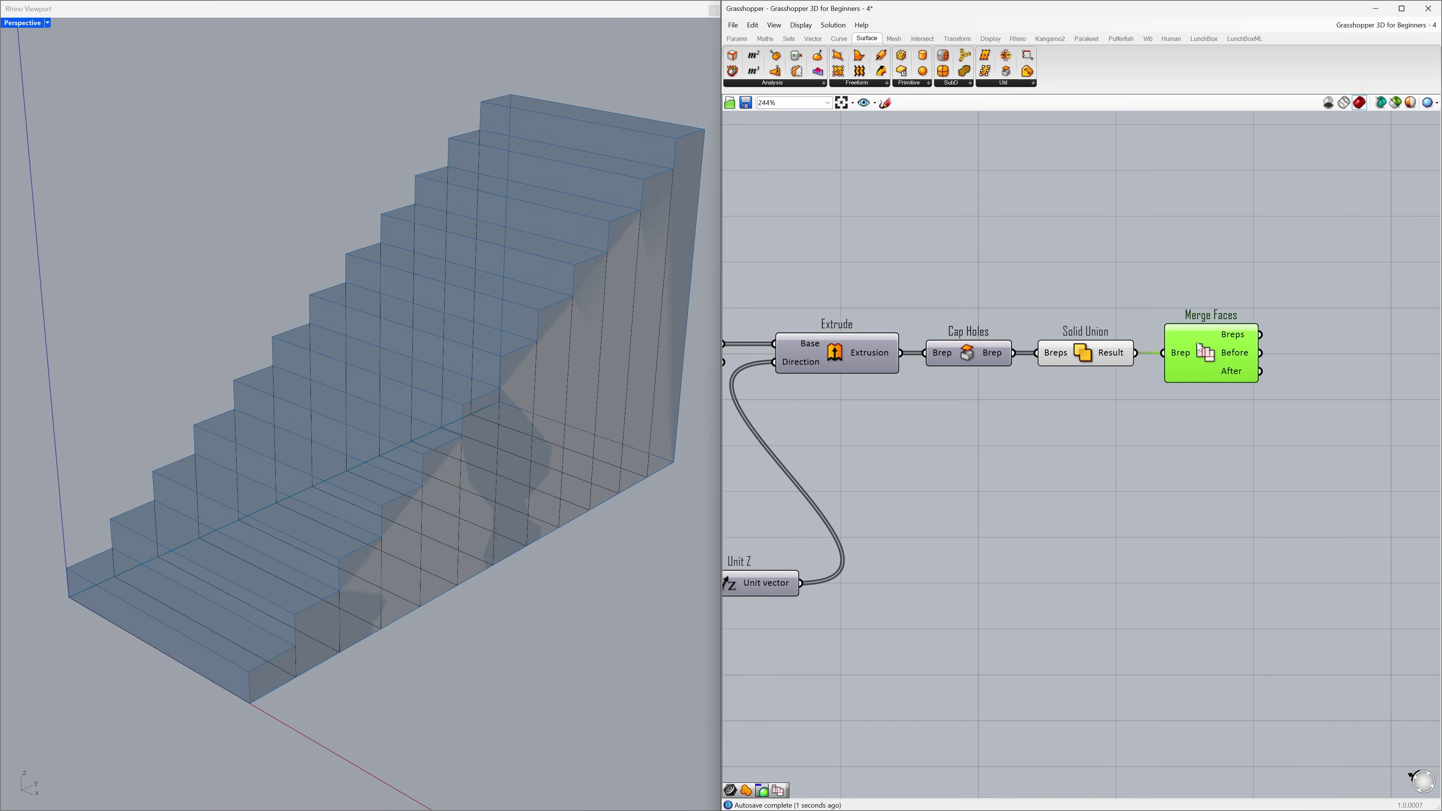
Turn off the Solid Union preview and orbit to inspect the merged stair.
left_click(1084, 356)
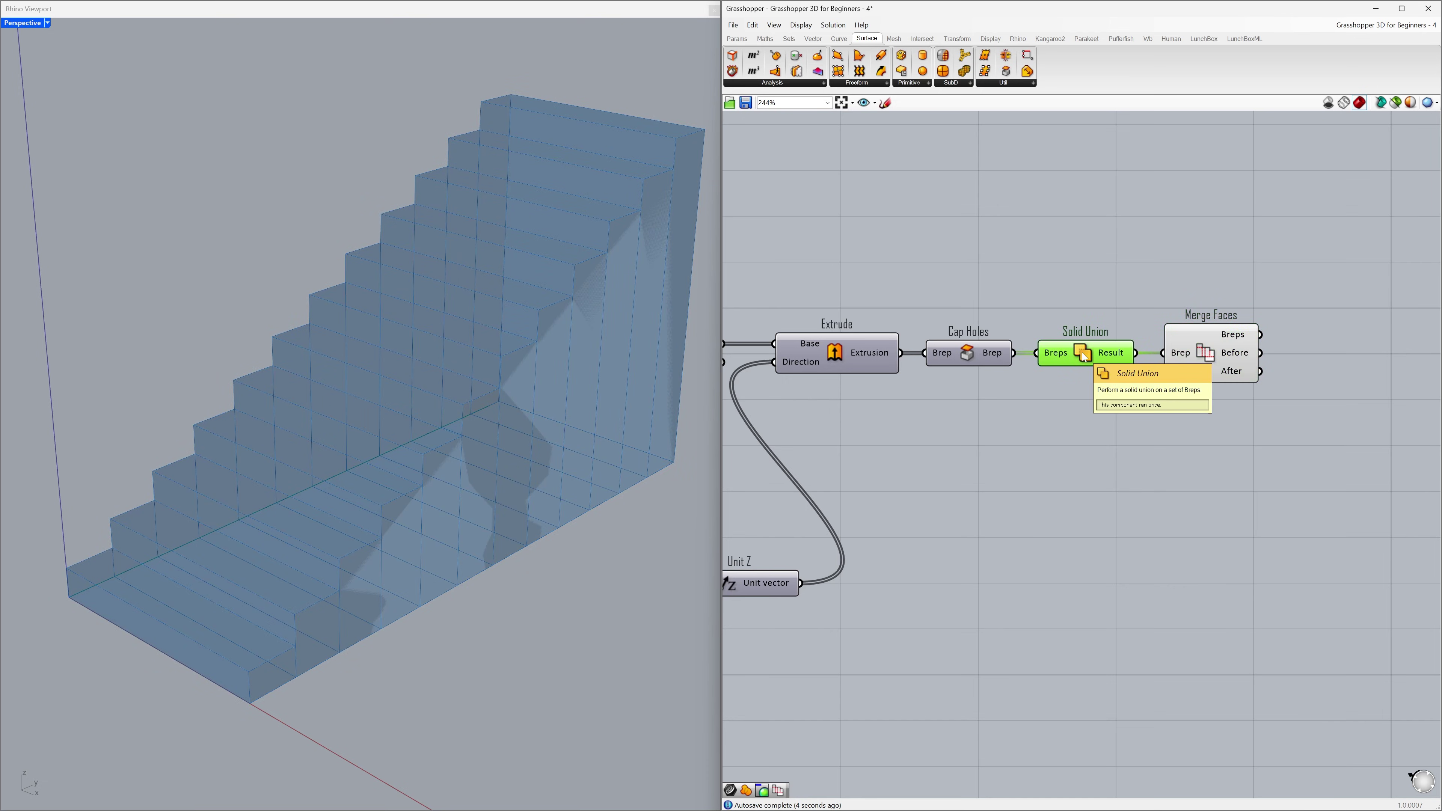
right_click(1082, 354)
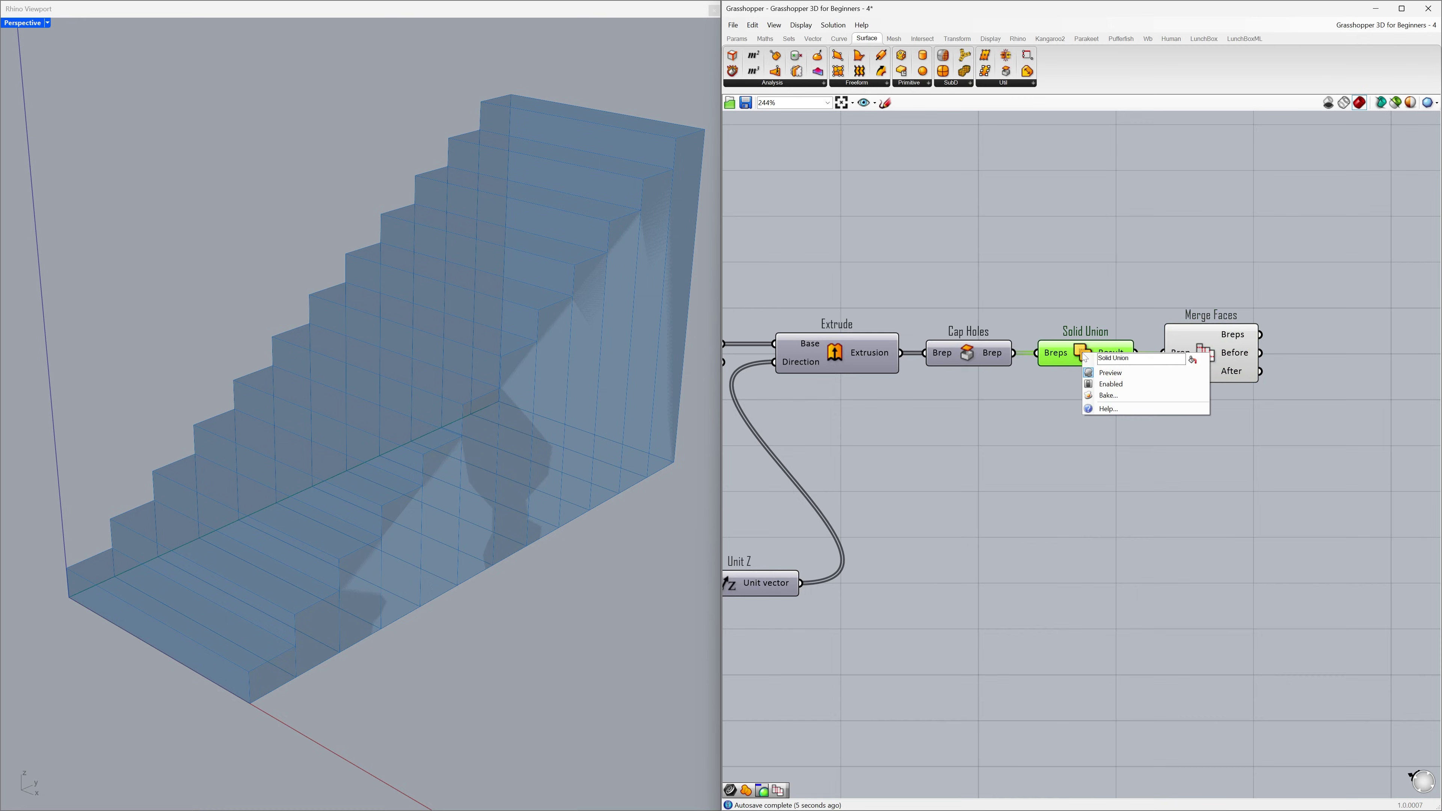
left_click(1141, 373)
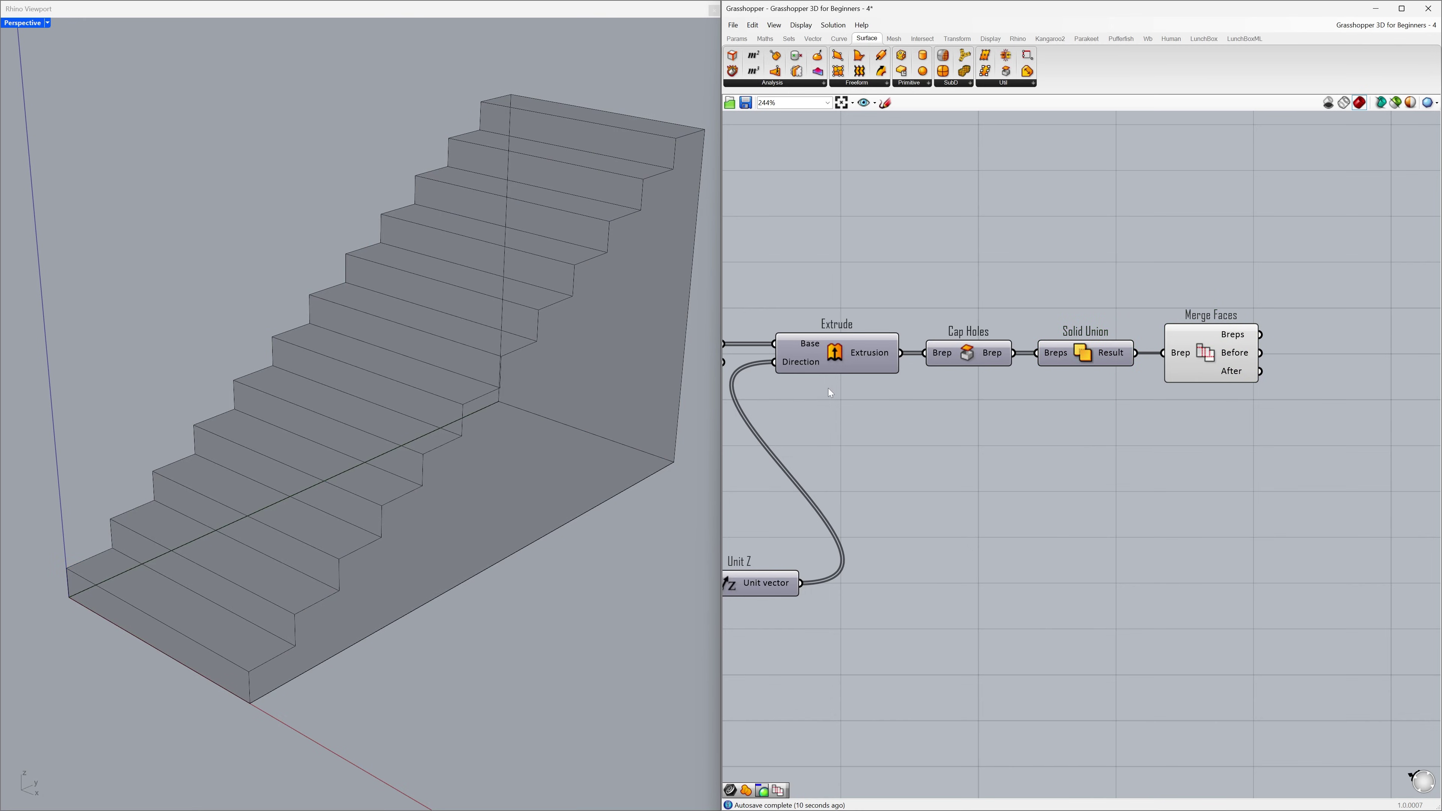
right_click_drag(484, 407, 395, 415)
right_click_drag(756, 439, 1333, 420)
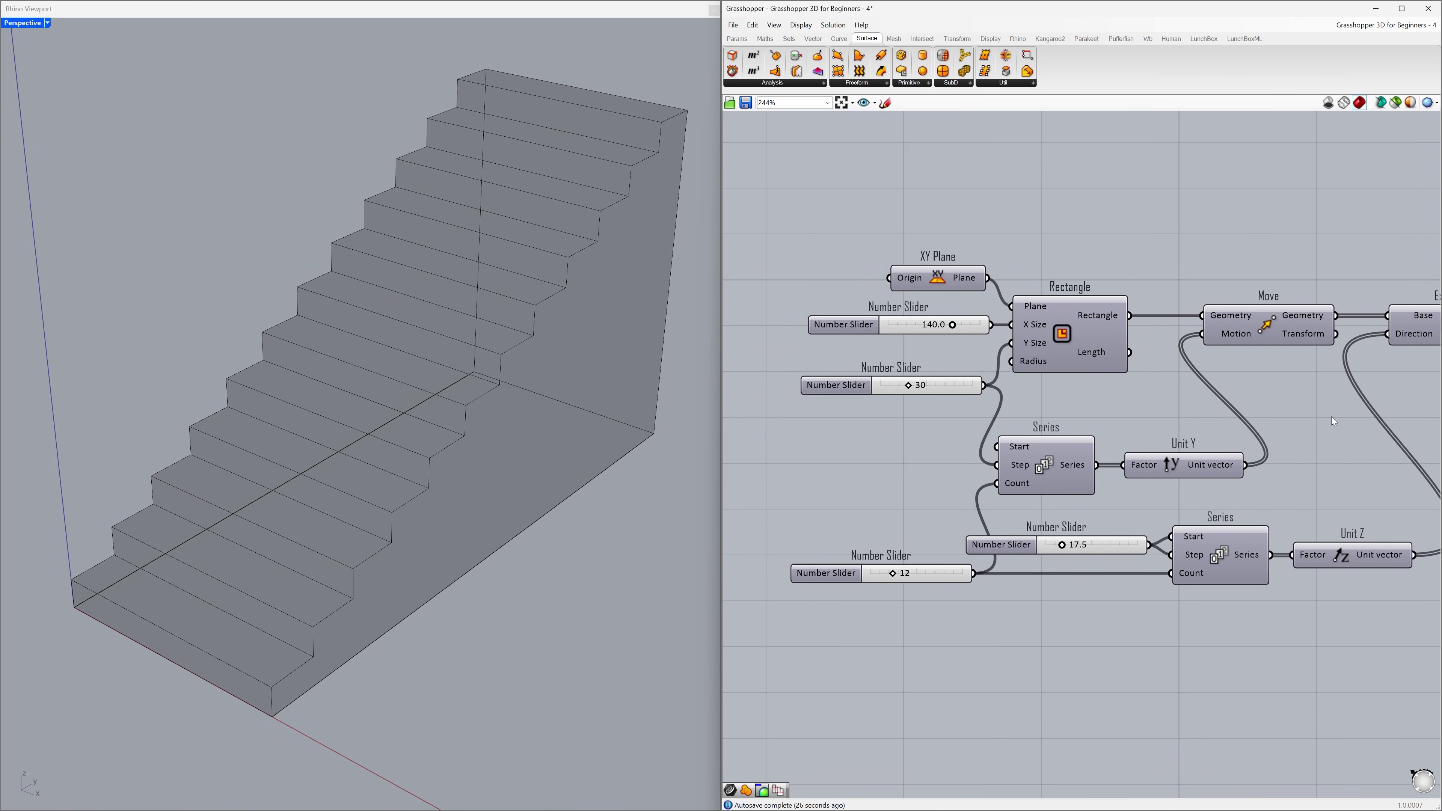
mouse_move(908, 388)
left_mouse_down()
mouse_move(893, 390)
mouse_move(911, 390)
left_mouse_up()
mouse_move(952, 327)
left_mouse_down()
mouse_move(898, 330)
mouse_move(952, 334)
left_mouse_up()
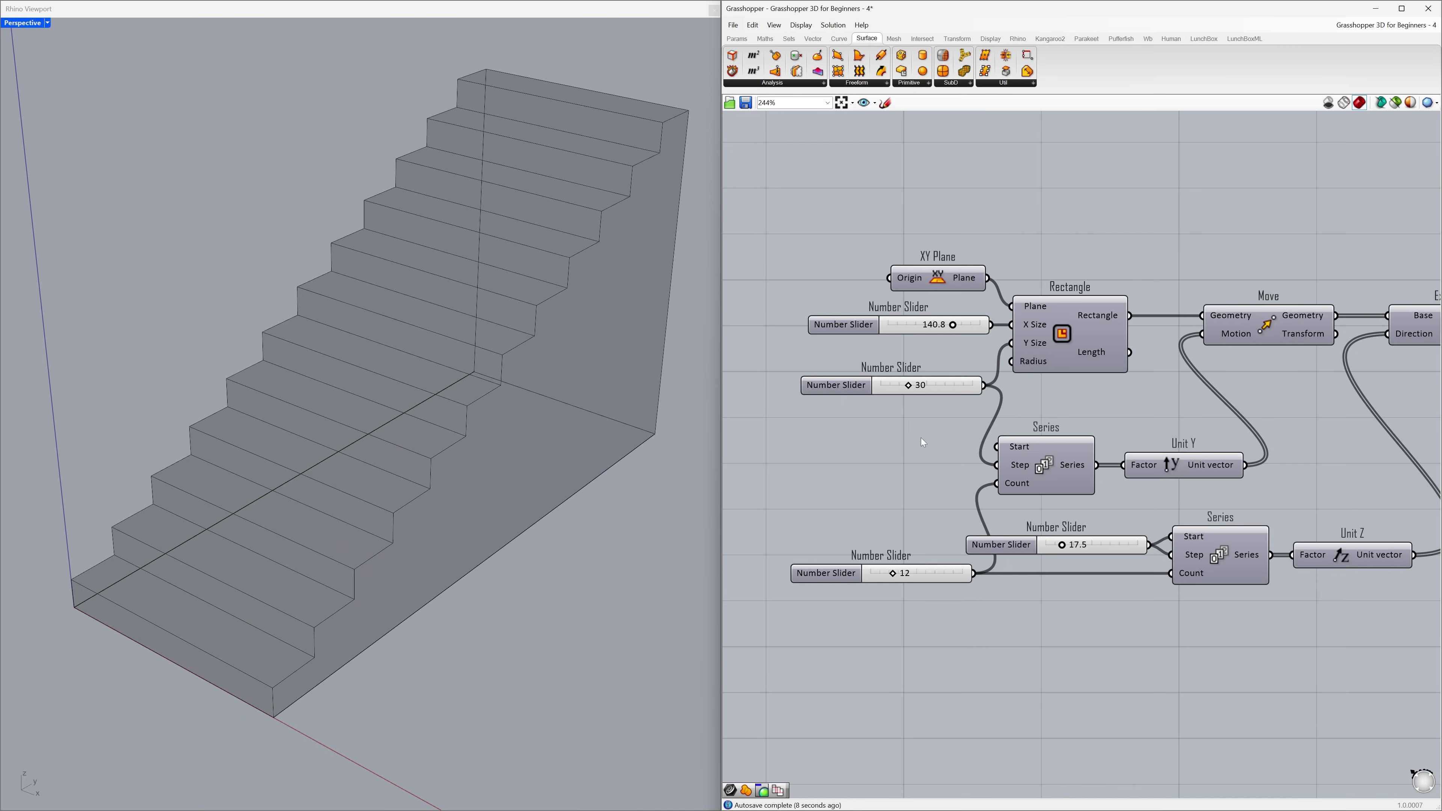
mouse_move(895, 575)
left_mouse_down()
mouse_move(878, 576)
mouse_move(894, 577)
left_mouse_up()
left_click_drag(1062, 547, 1063, 552)
right_click_drag(1341, 412, 834, 442)
Bake the Merge Faces Breps output into Rhino, accepting the default attributes.
right_click_drag(1217, 409, 1040, 412)
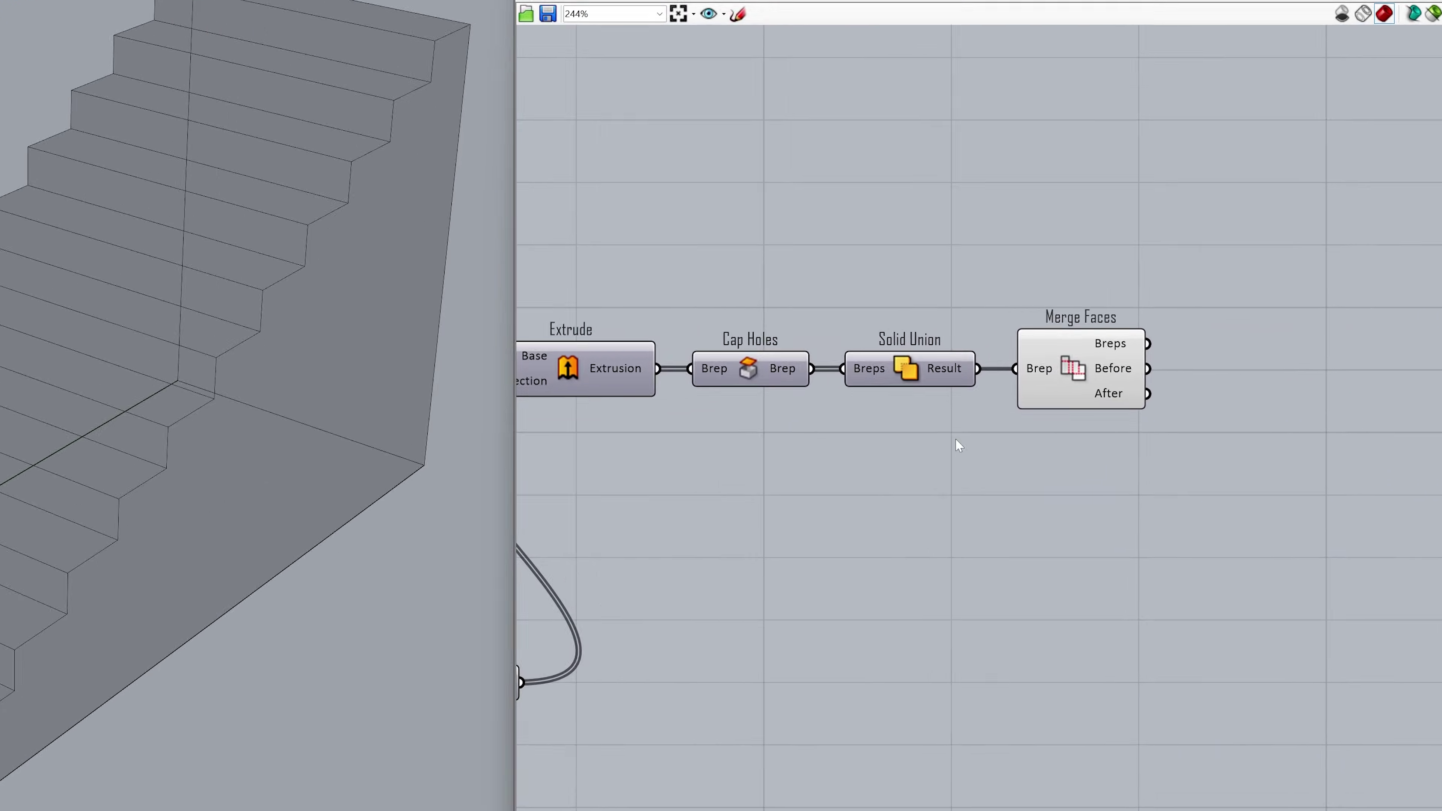
left_click(980, 376)
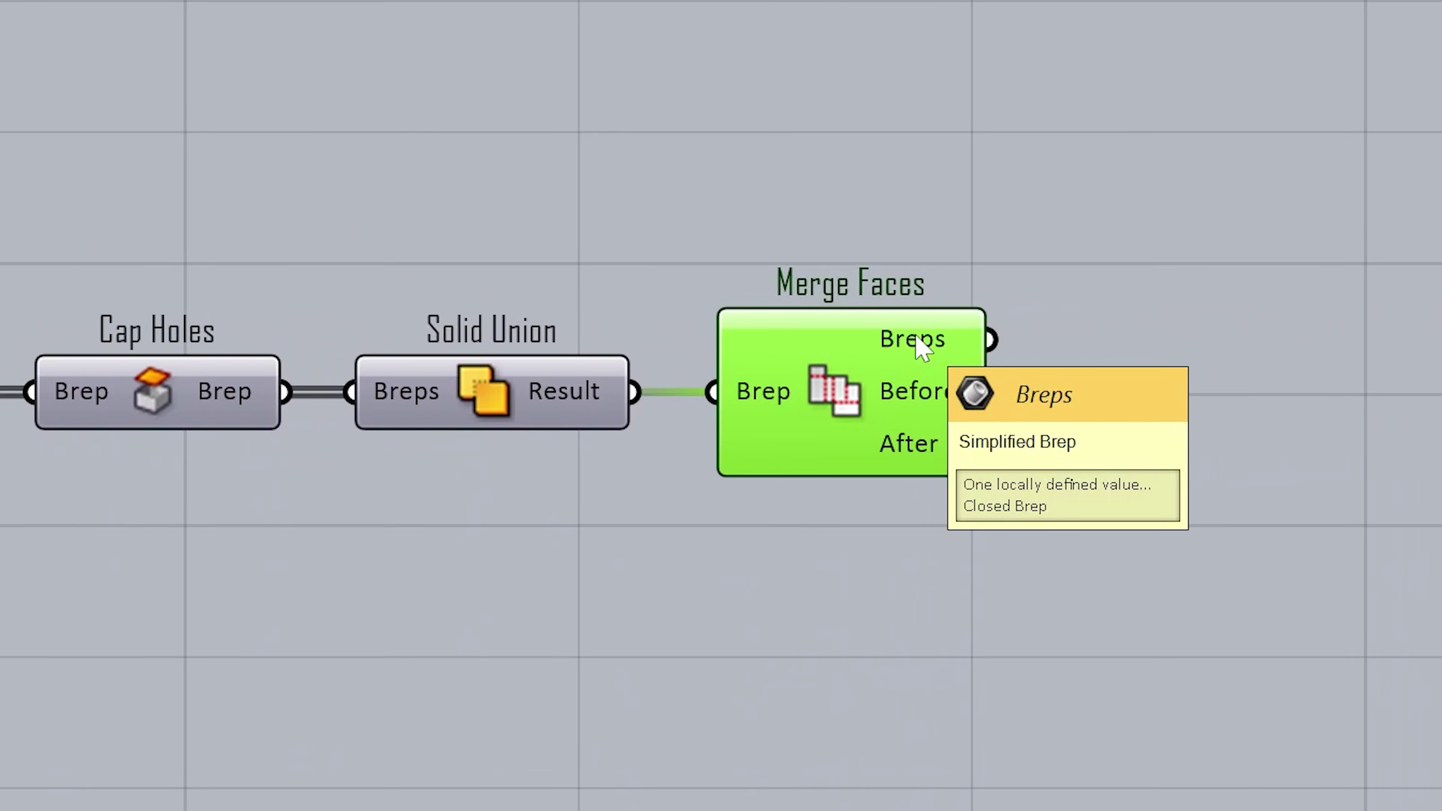
right_click(923, 349)
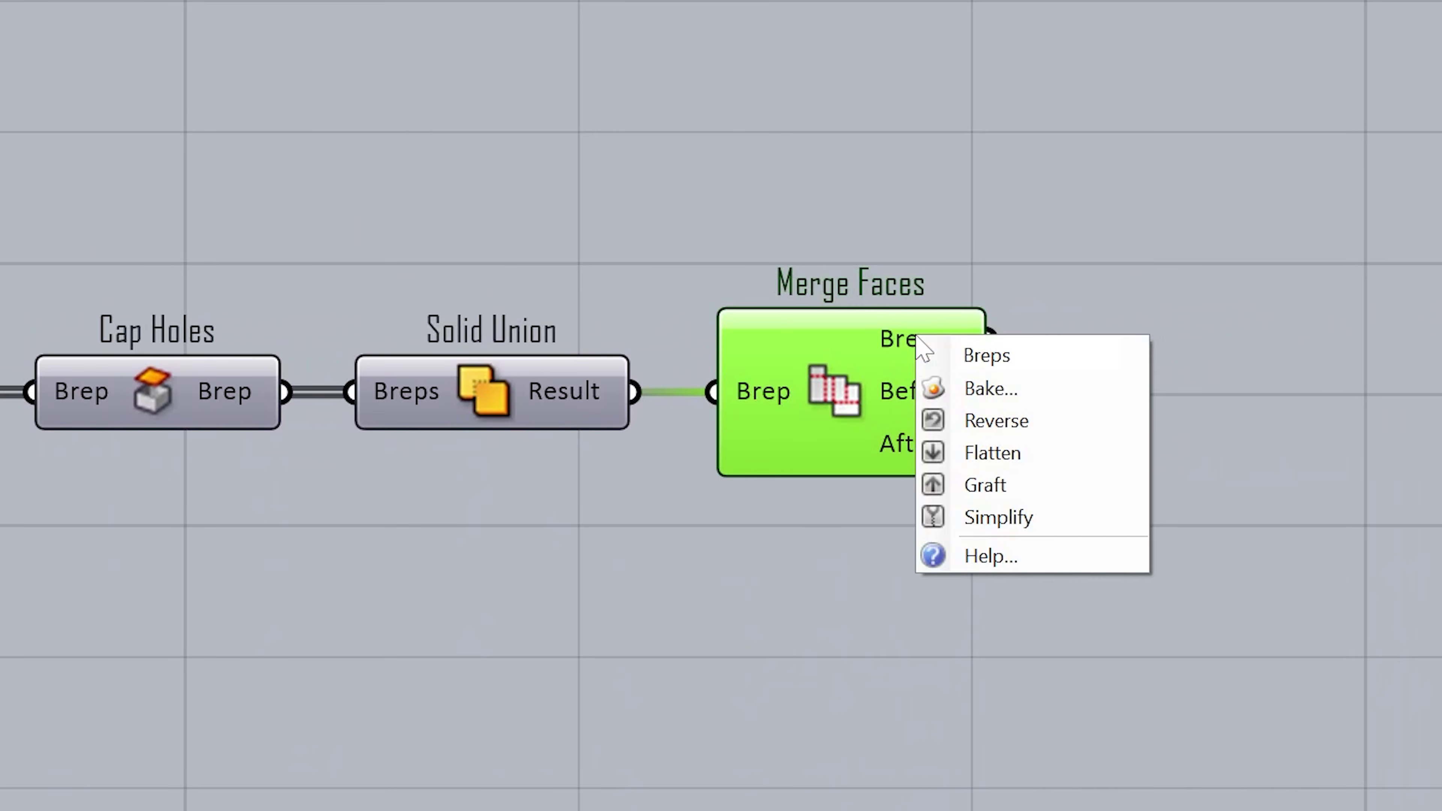
left_click(1059, 398)
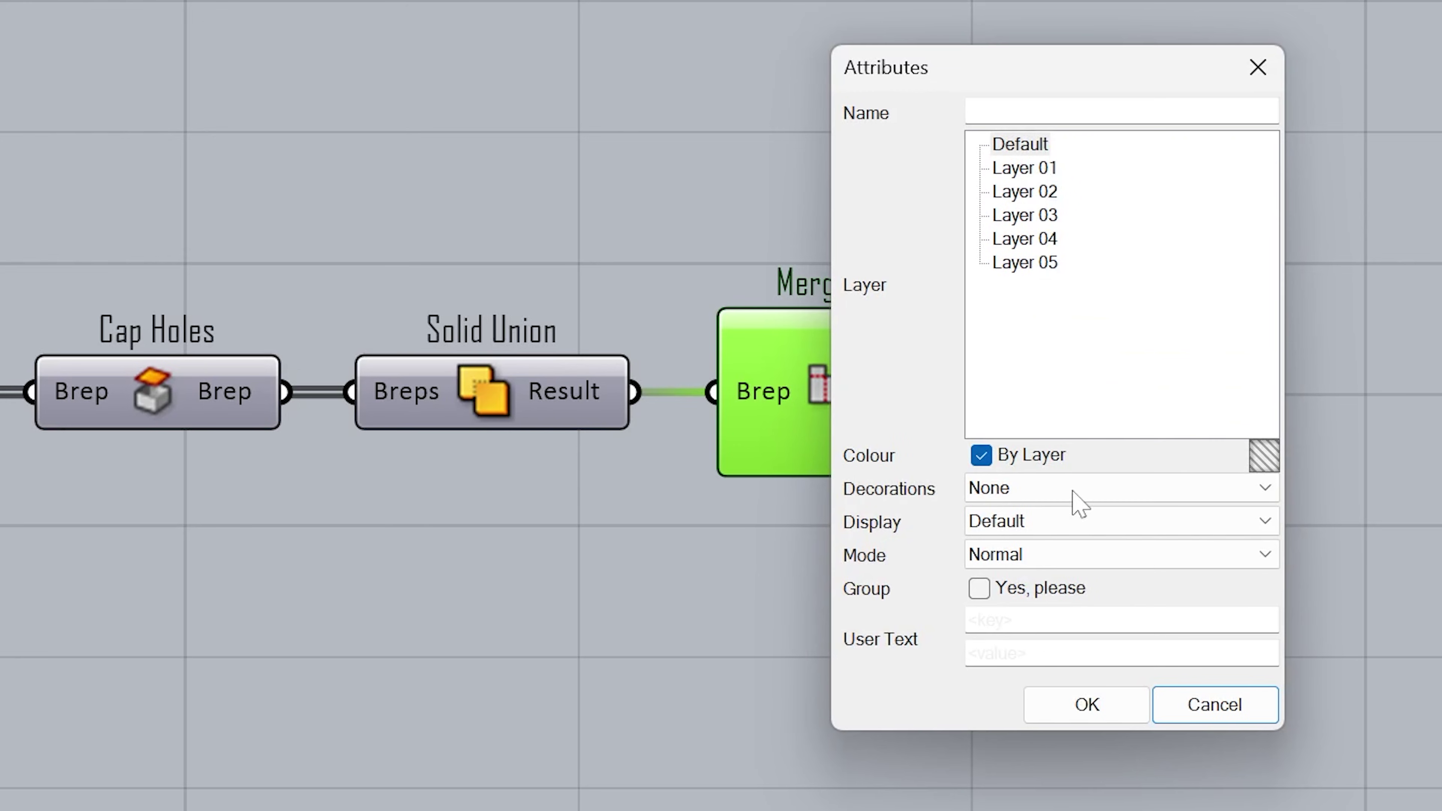
left_click(1116, 707)
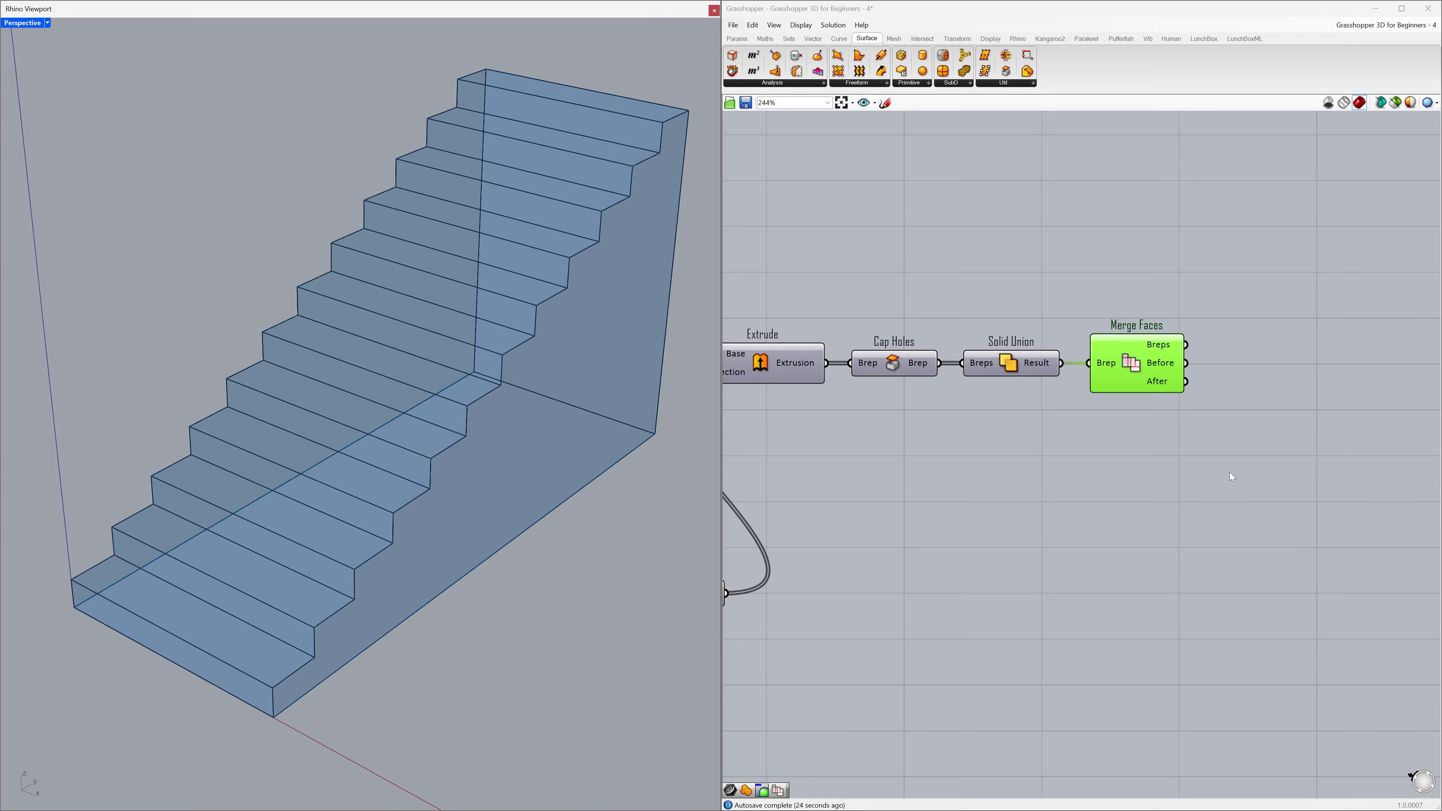
Hide the Merge Faces preview and move the baked staircase to the right with the gumball.
left_click(1229, 474)
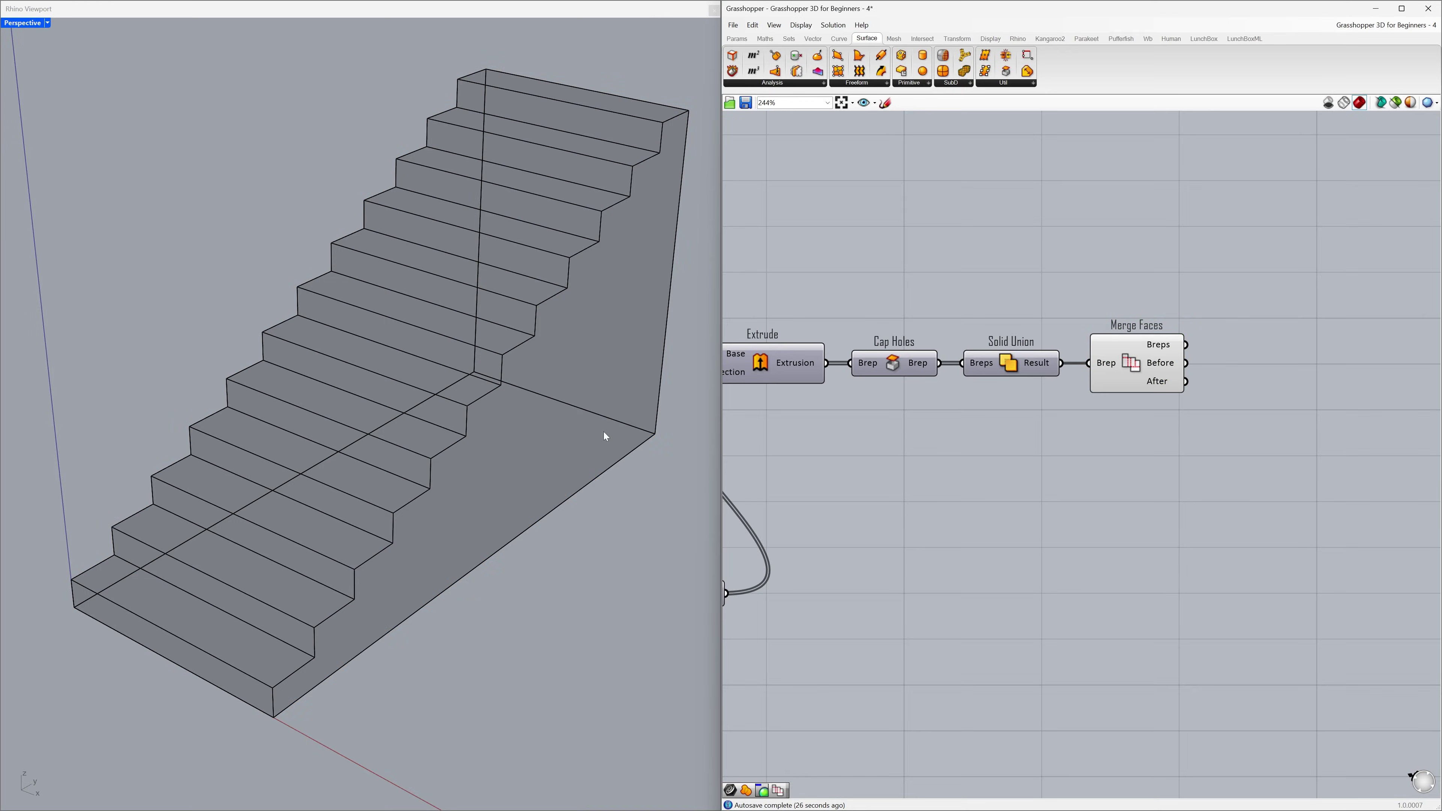
scroll(338, 394, "down", 4)
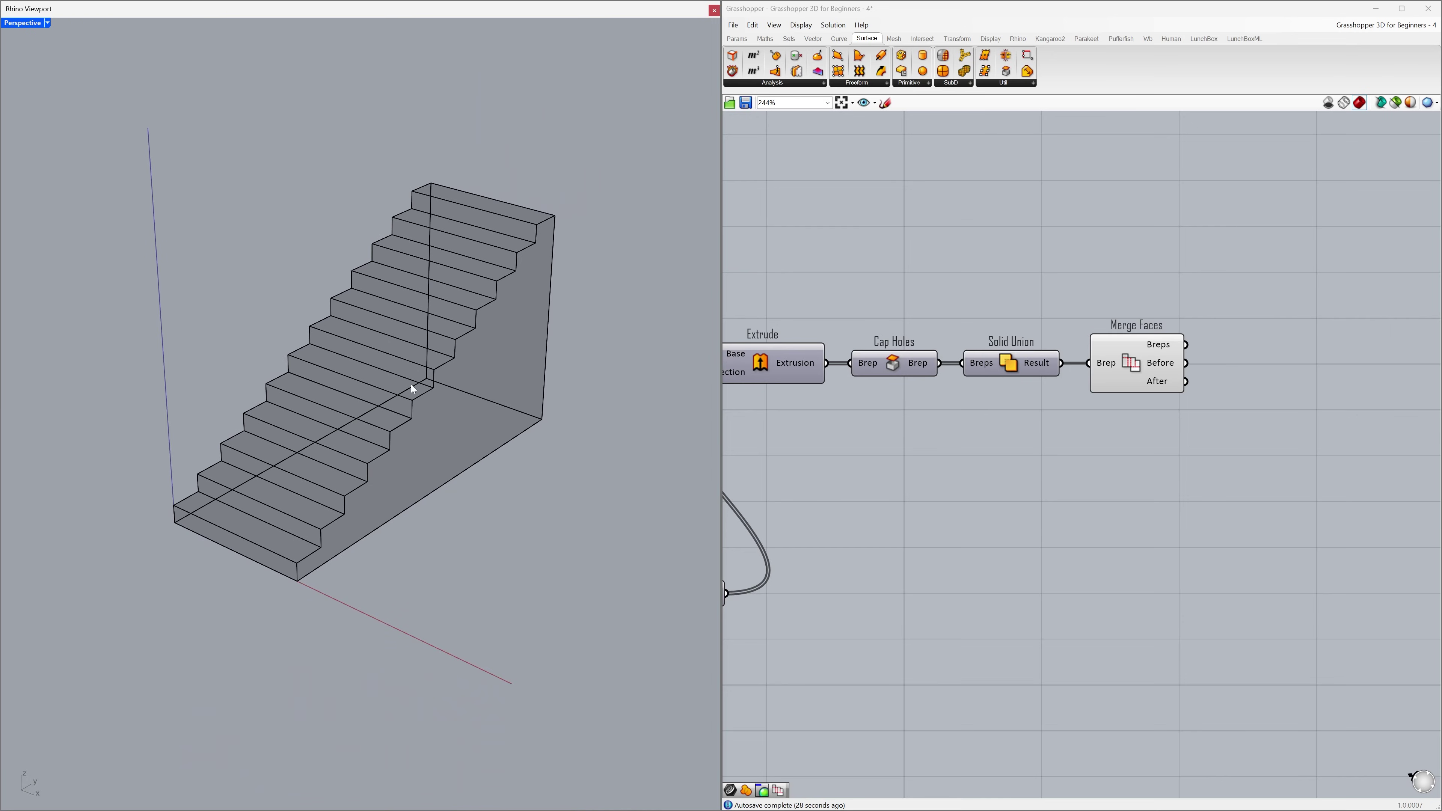
right_click_drag(413, 389, 310, 332, "shift")
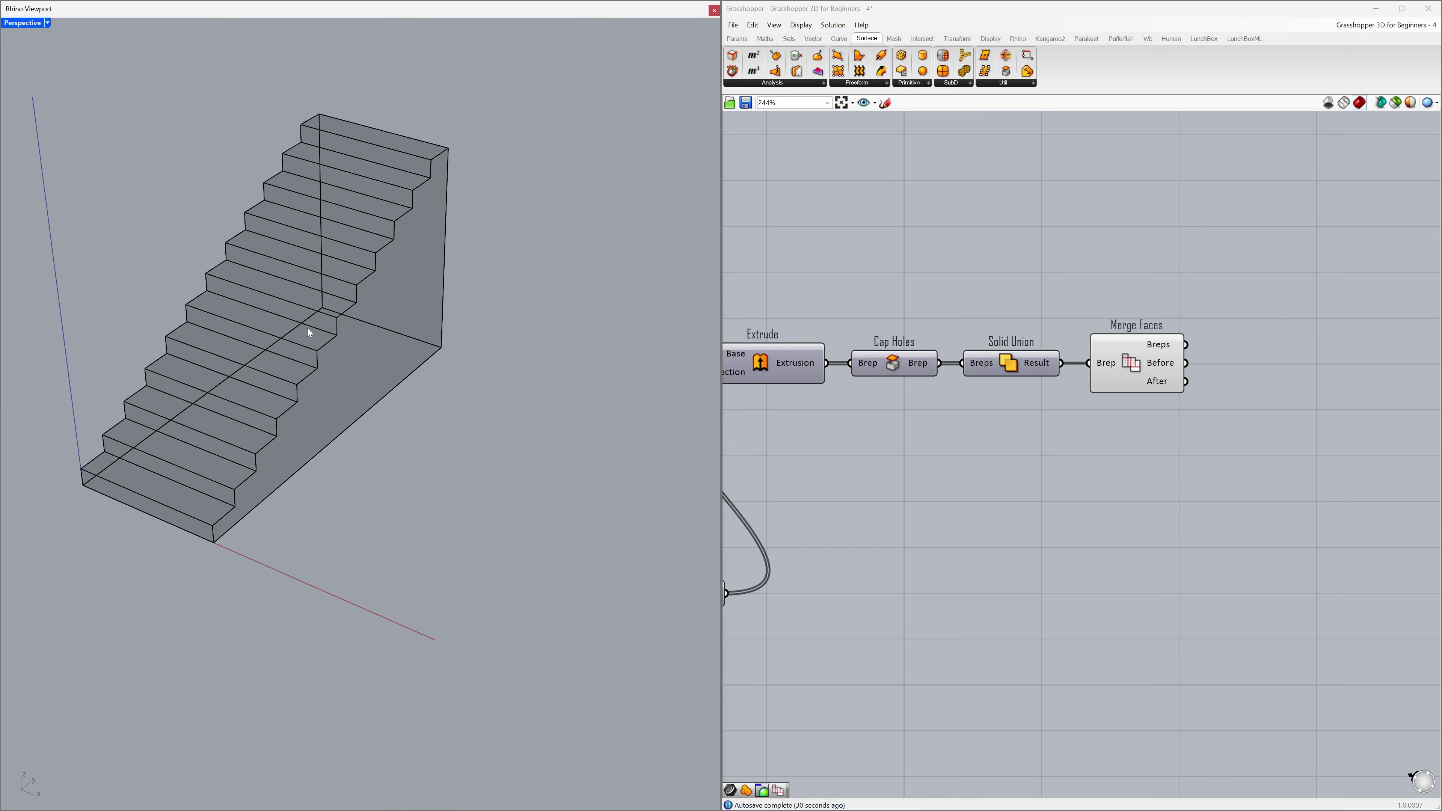
left_click(325, 343)
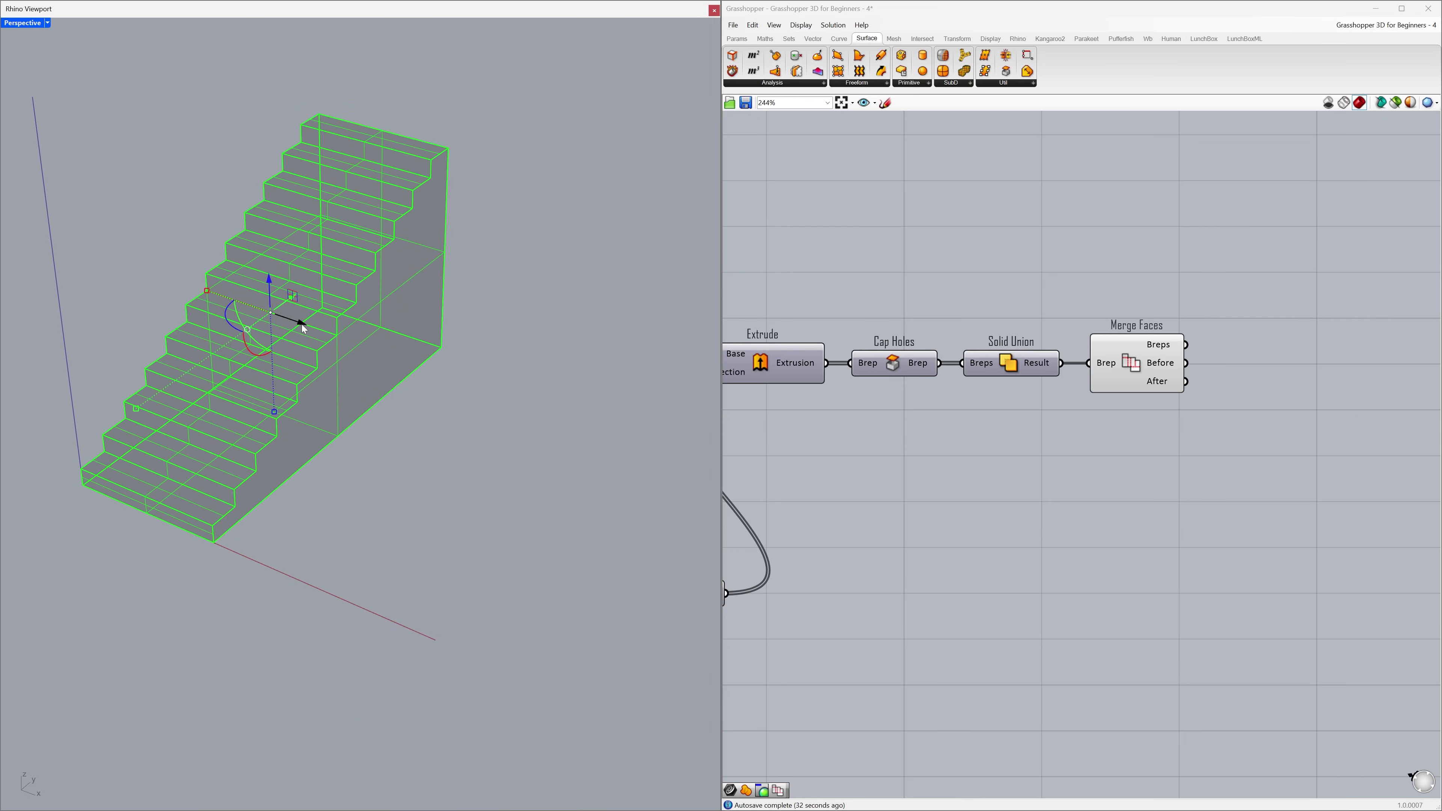
left_click_drag(302, 325, 554, 442)
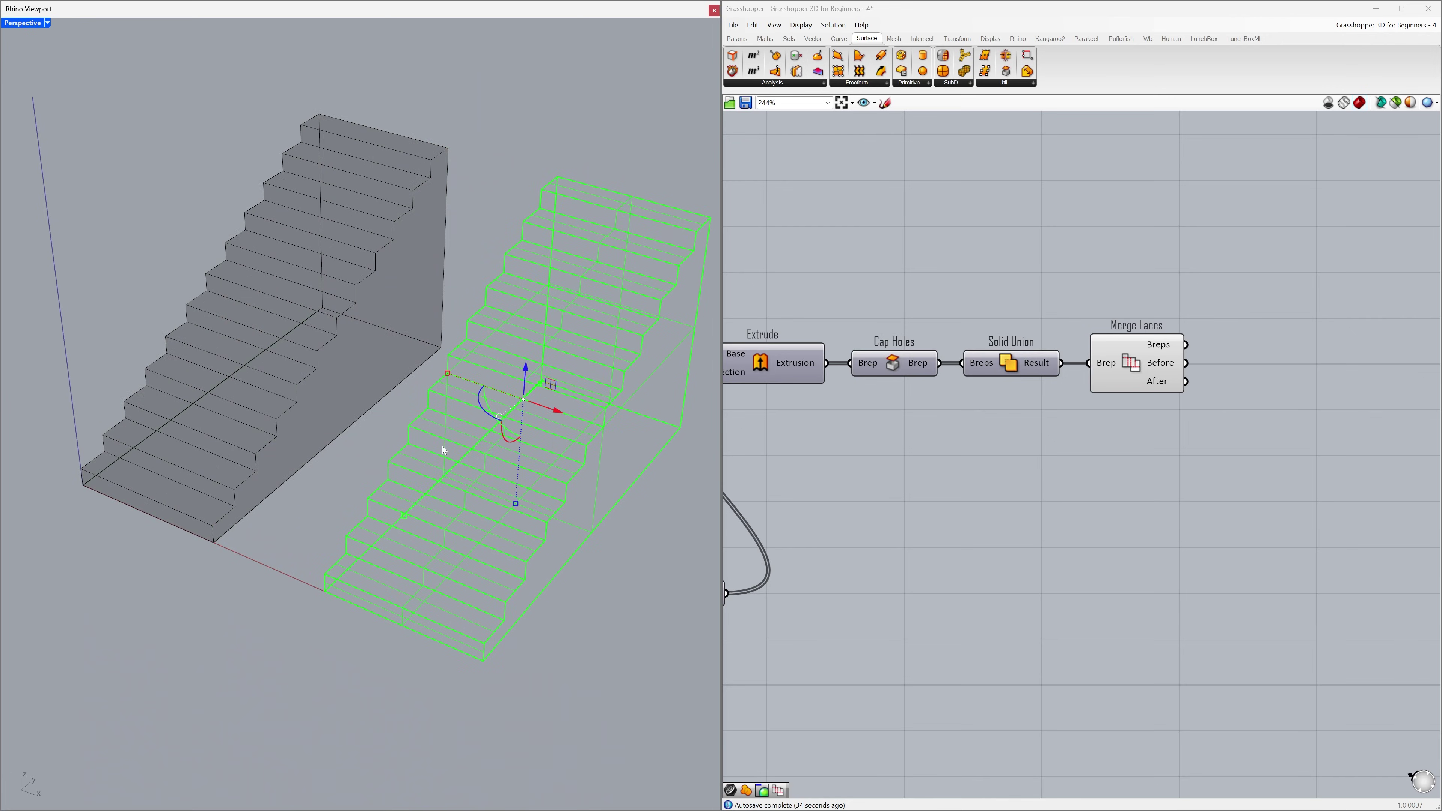
left_click(363, 444)
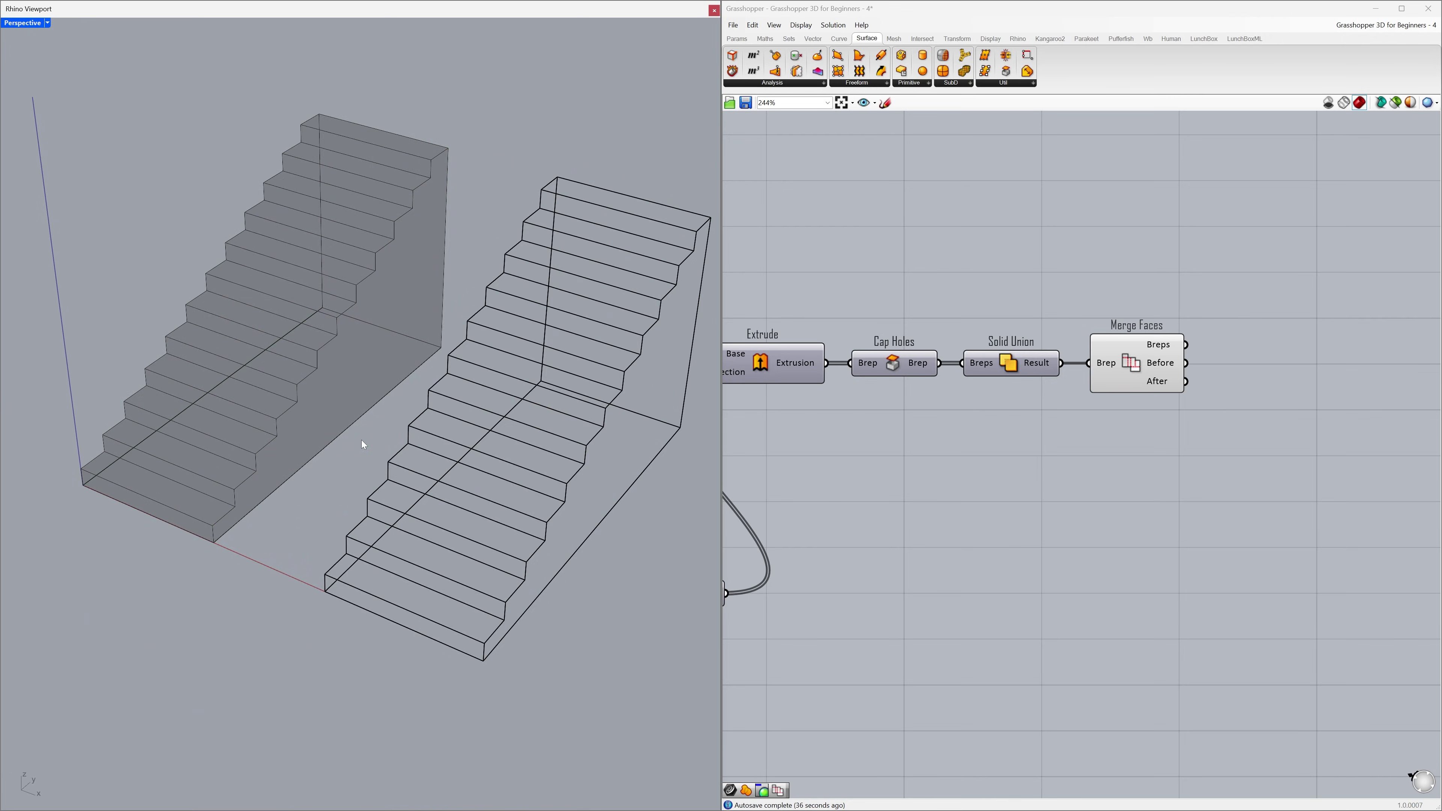
Show the Perspective viewport shaded, slightly orbited around both stairs, maximized to full screen.
left_click(49, 24)
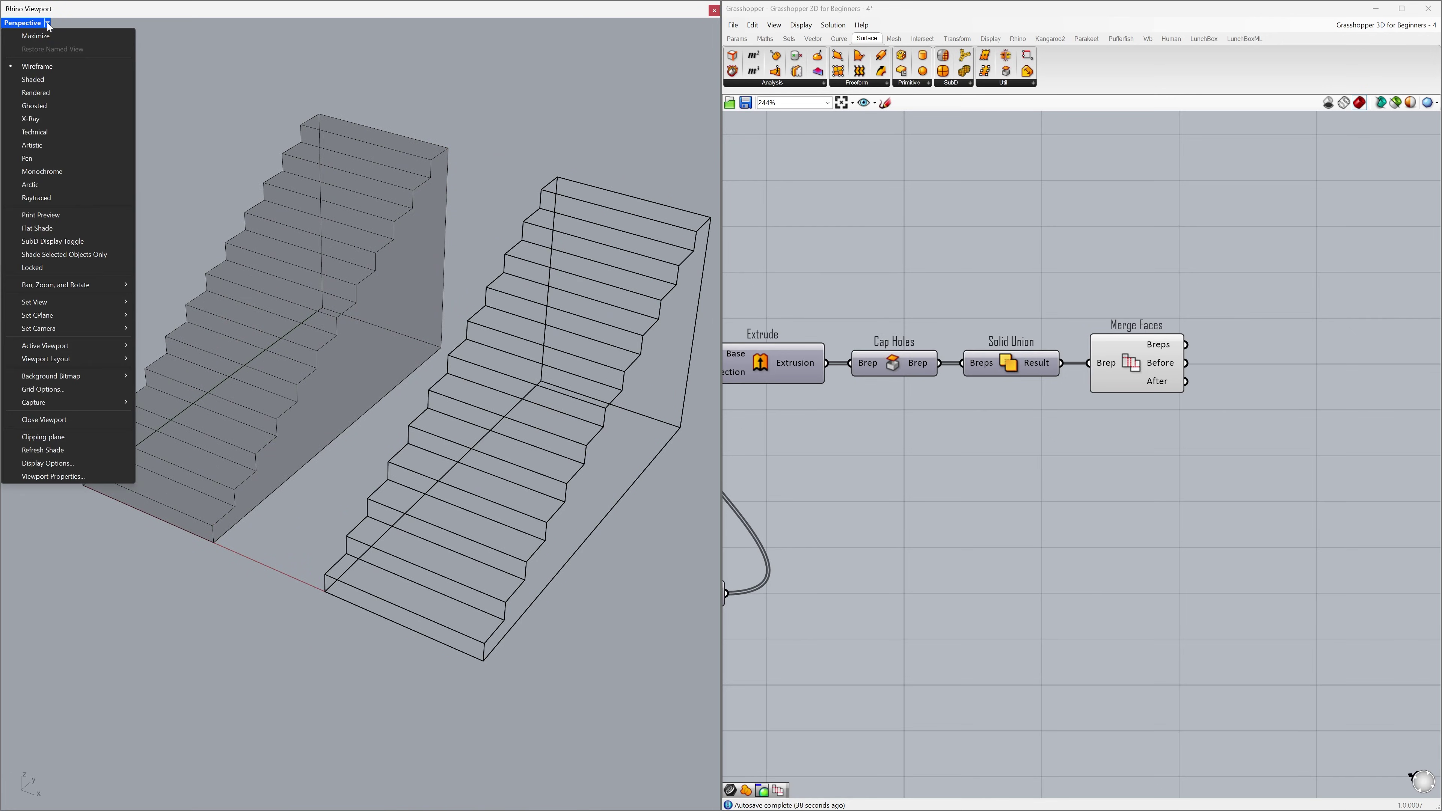
left_click(65, 83)
right_click_drag(94, 106, 111, 97)
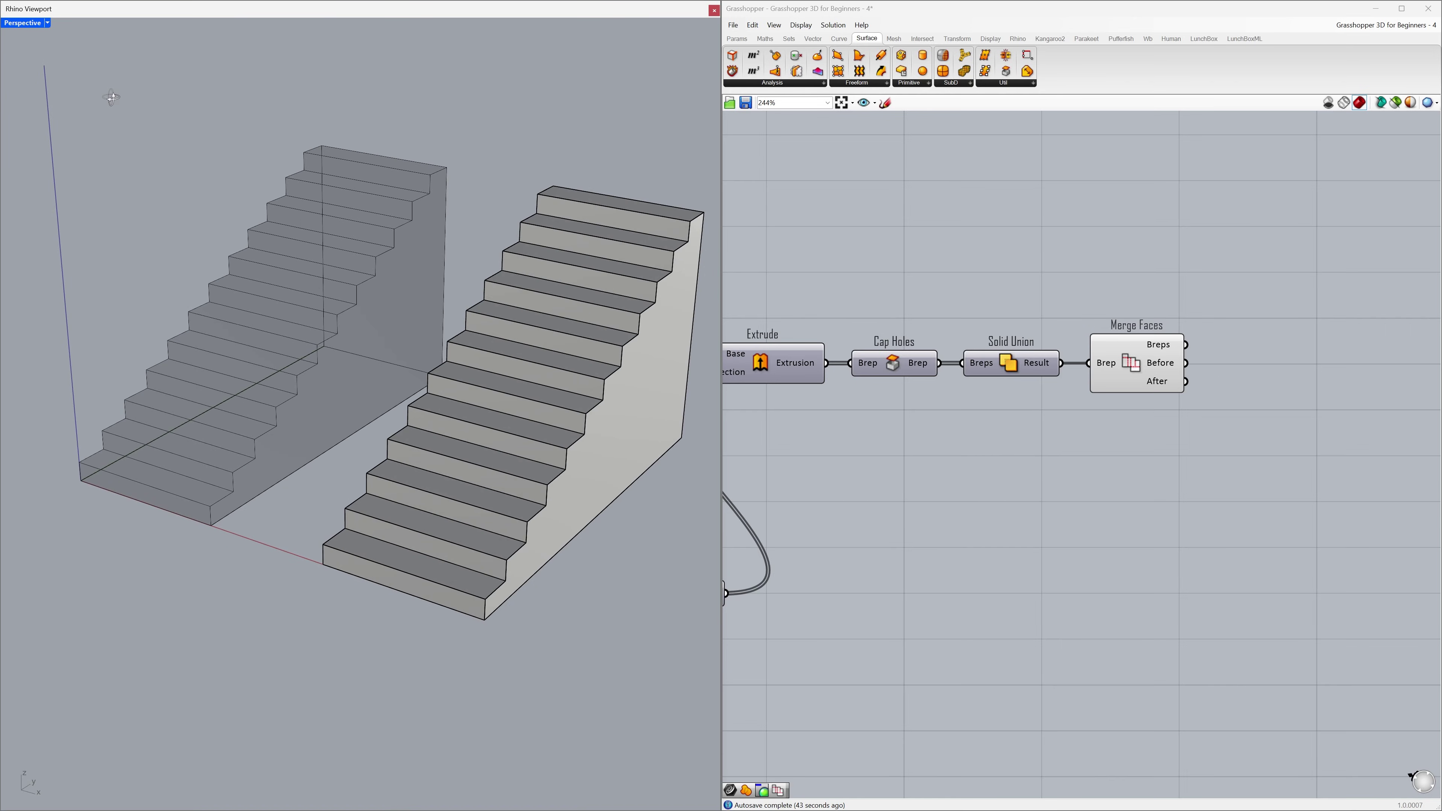
double_click(480, 15)
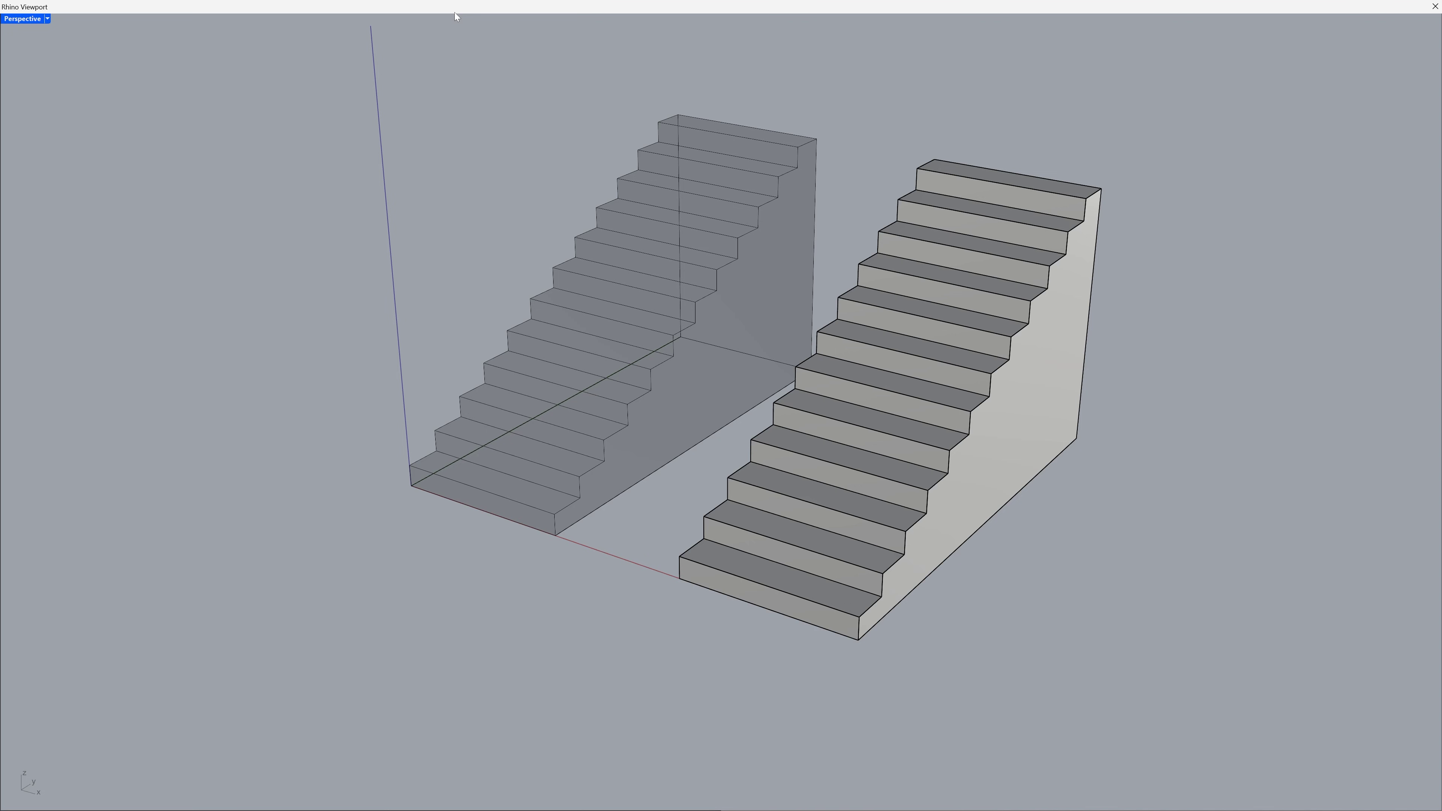
Switch the Perspective viewport to Monochrome display.
left_click(48, 19)
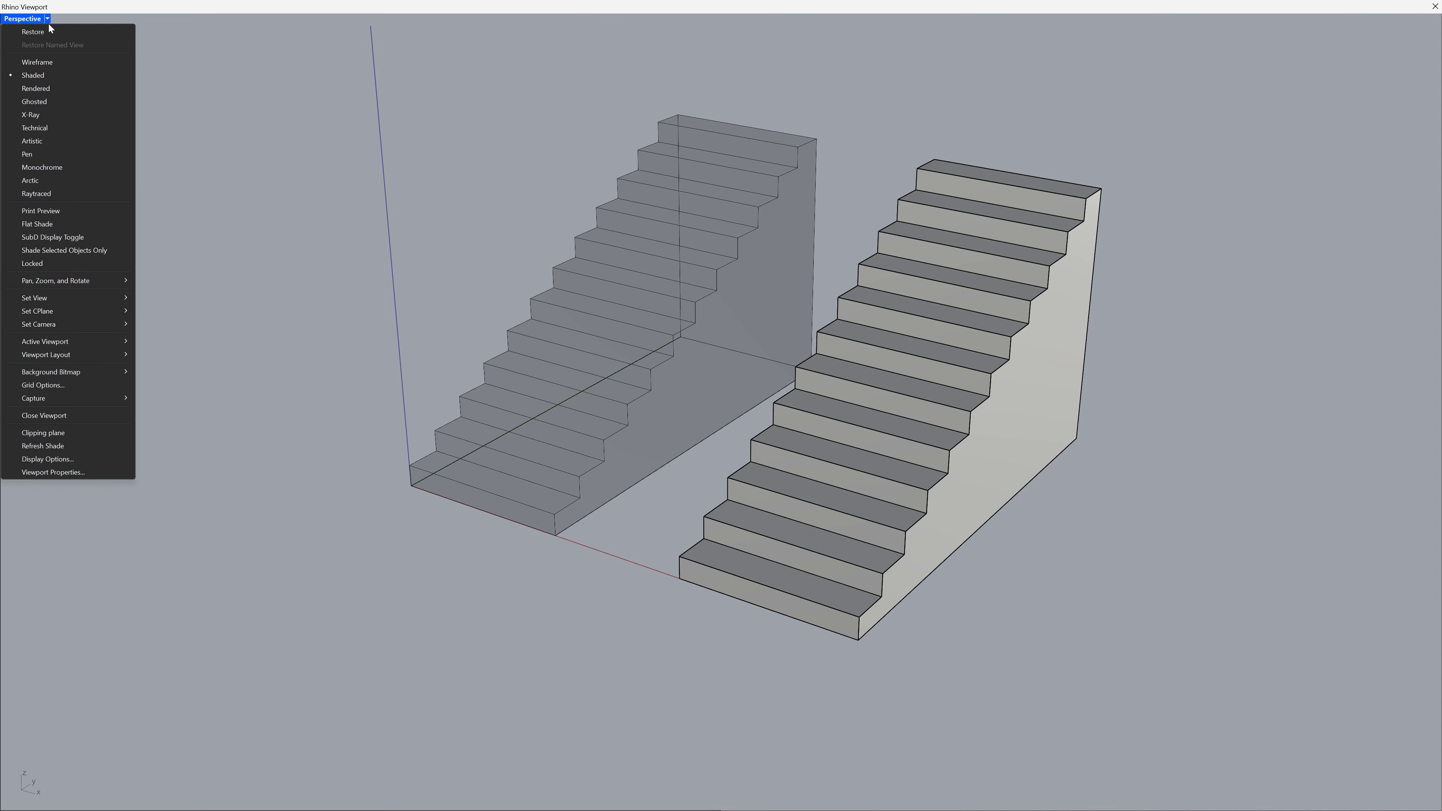
left_click(91, 166)
right_click_drag(91, 166, 97, 172)
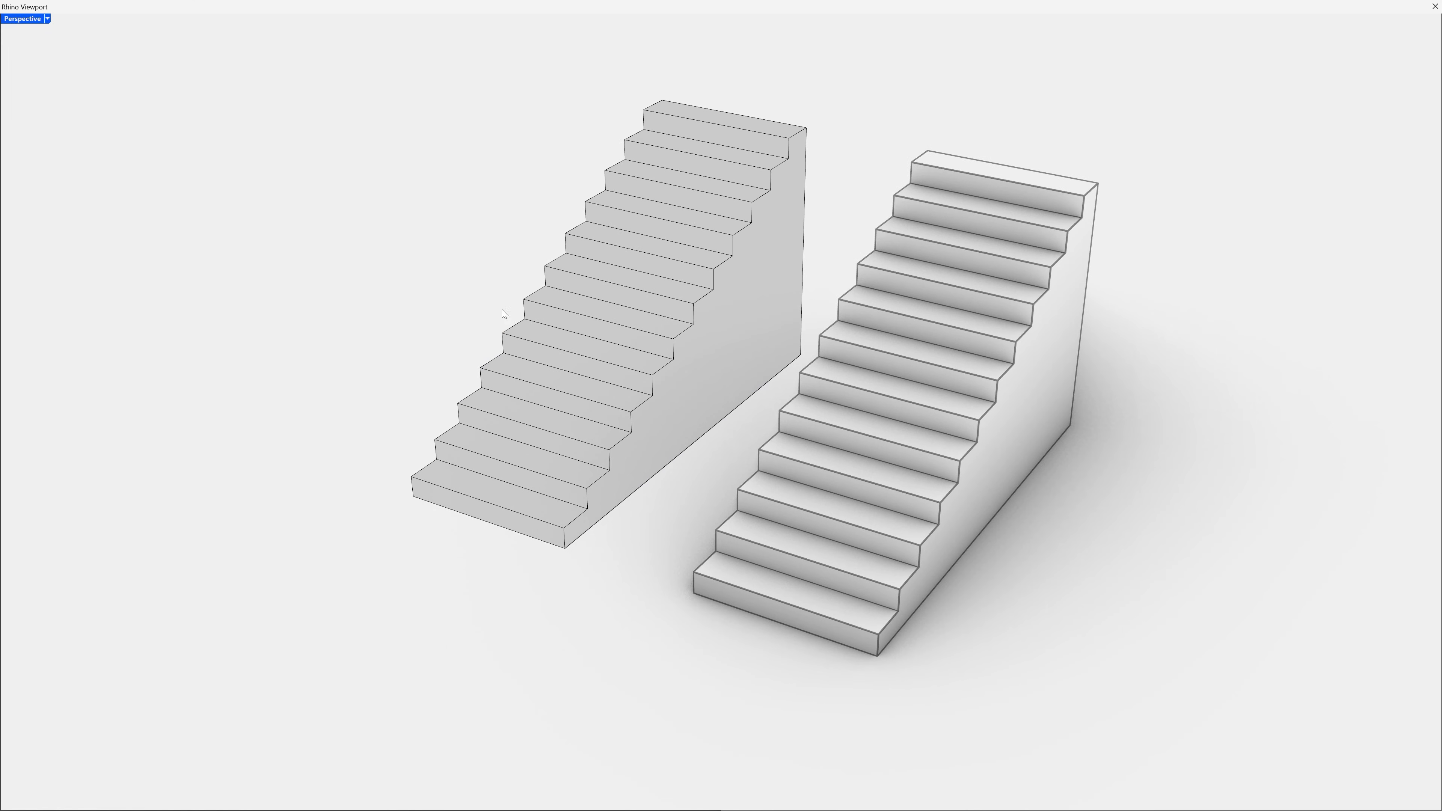
Move the right-hand baked staircase farther right, then orbit to re-angle both stairs.
left_click(826, 374)
left_click_drag(923, 390, 1062, 439)
left_click(839, 380)
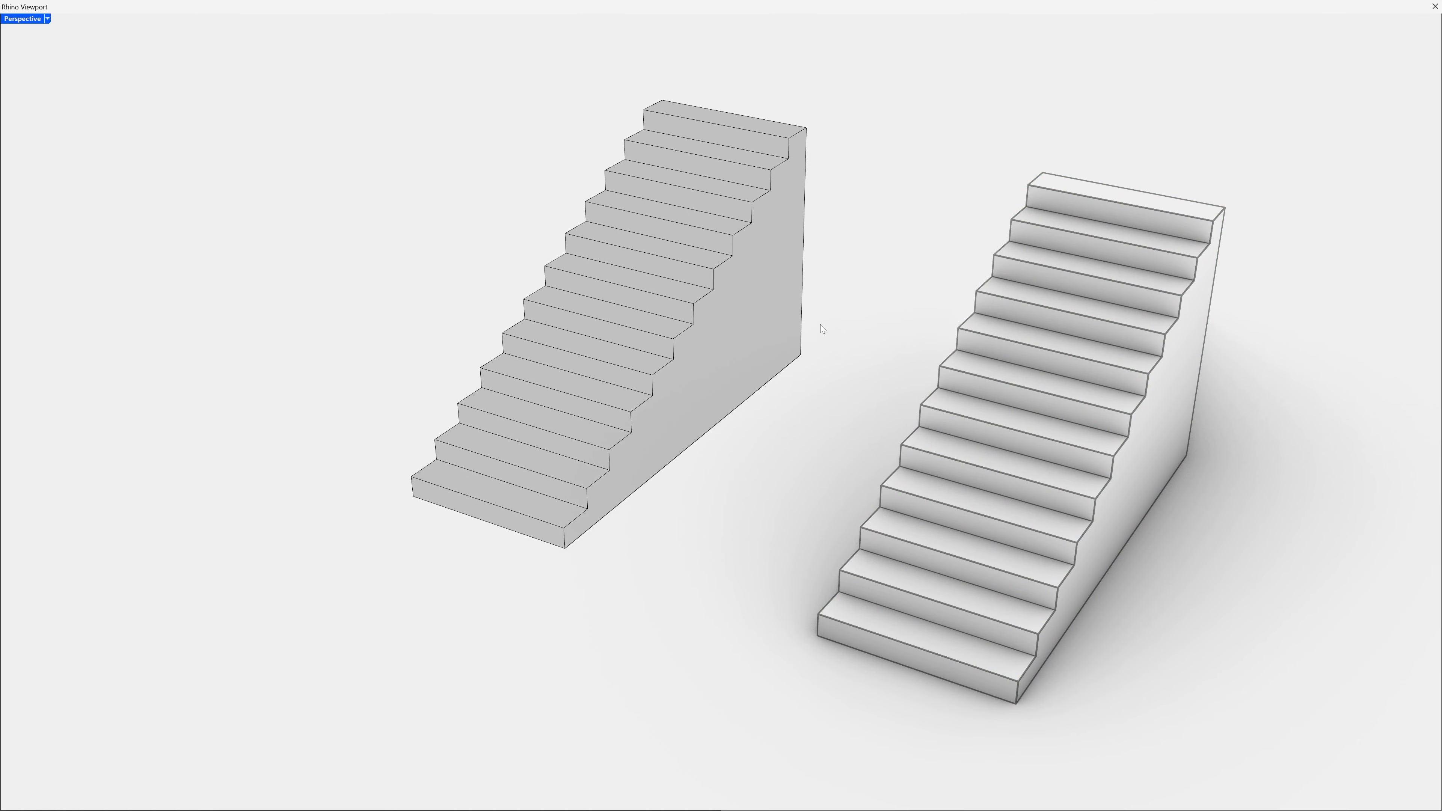
right_click_drag(821, 328, 643, 313)
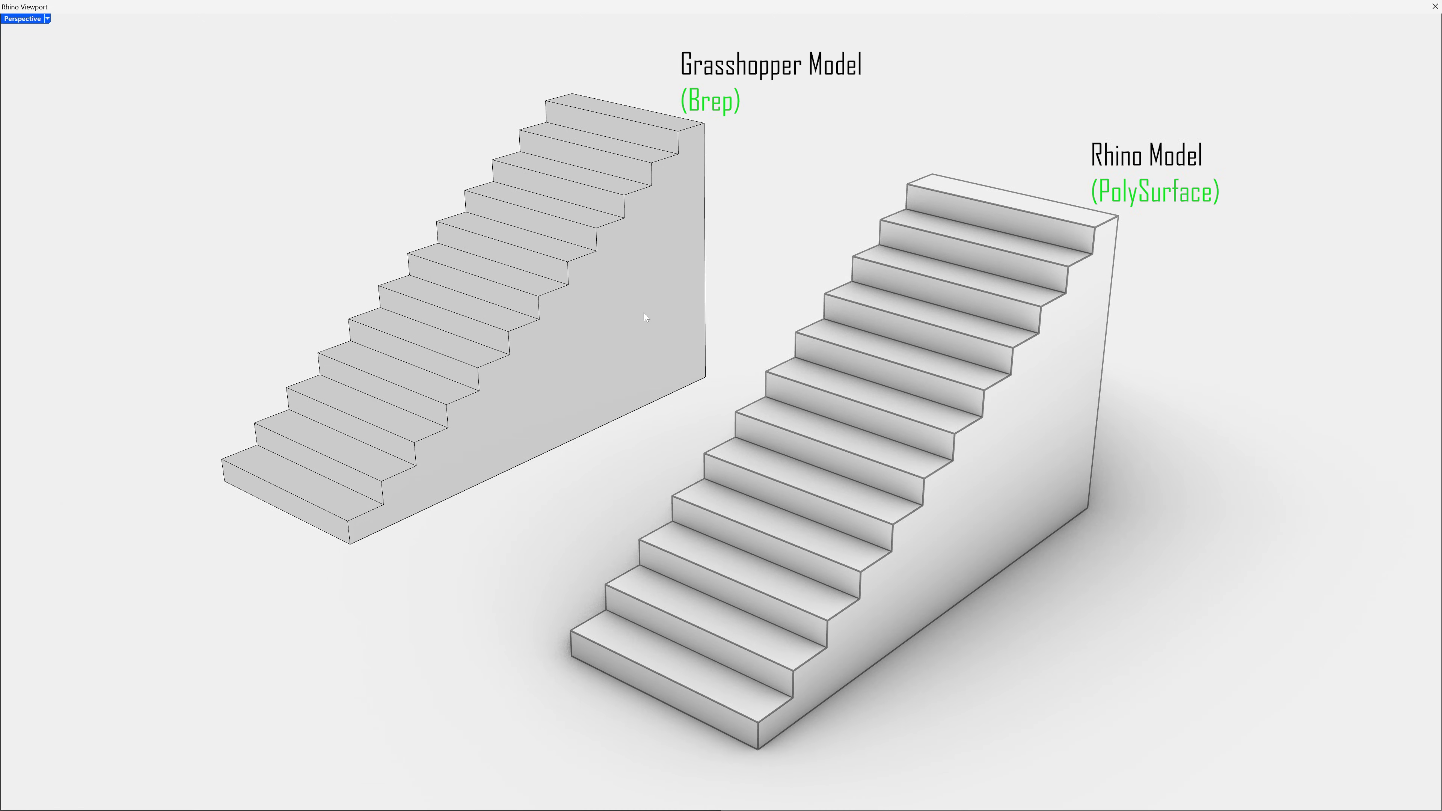